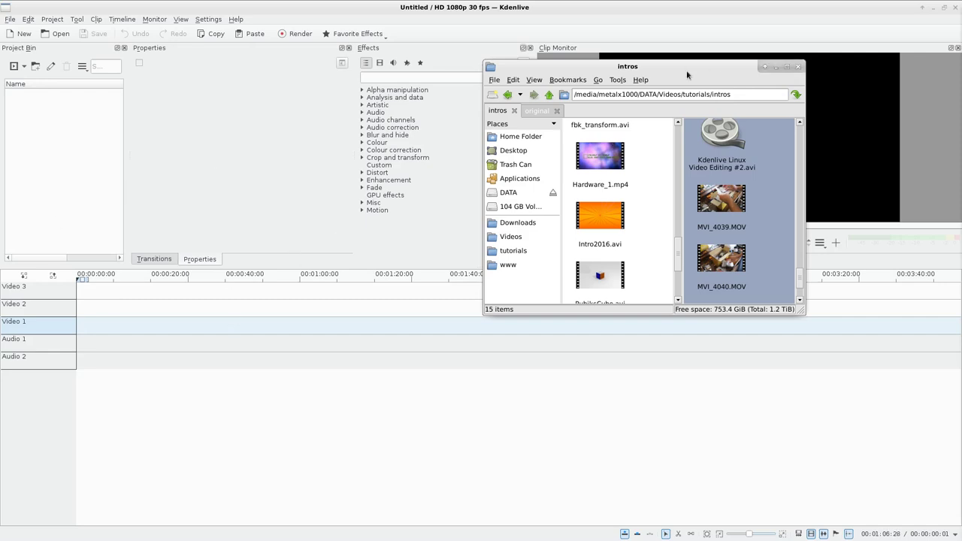
# Add Intro2016.avi from the intros folder to the project bin, keeping the current project profile.
pyautogui.moveTo(686, 69); pyautogui.dragTo(706, 132)
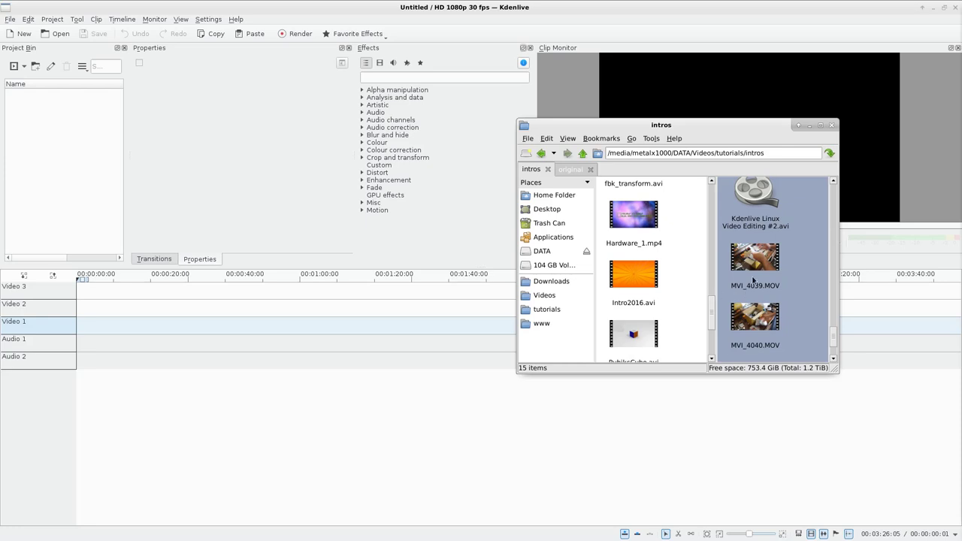
pyautogui.scroll(-1, 753, 280)
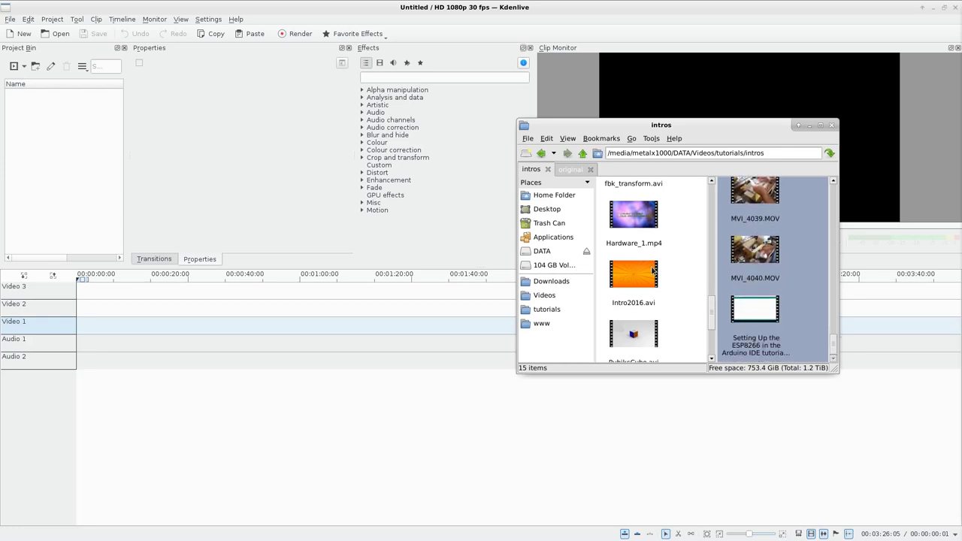
pyautogui.moveTo(653, 271); pyautogui.dragTo(52, 134)
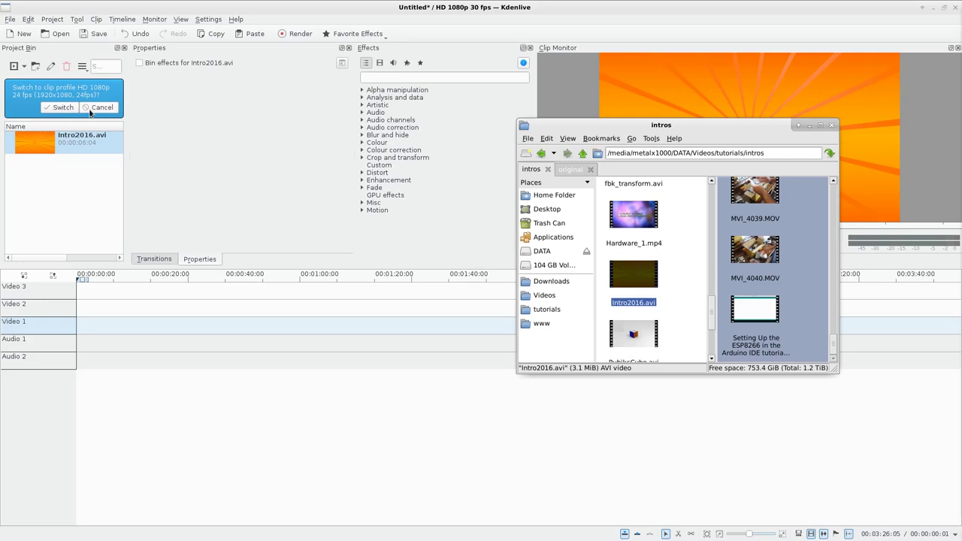
pyautogui.click(89, 107)
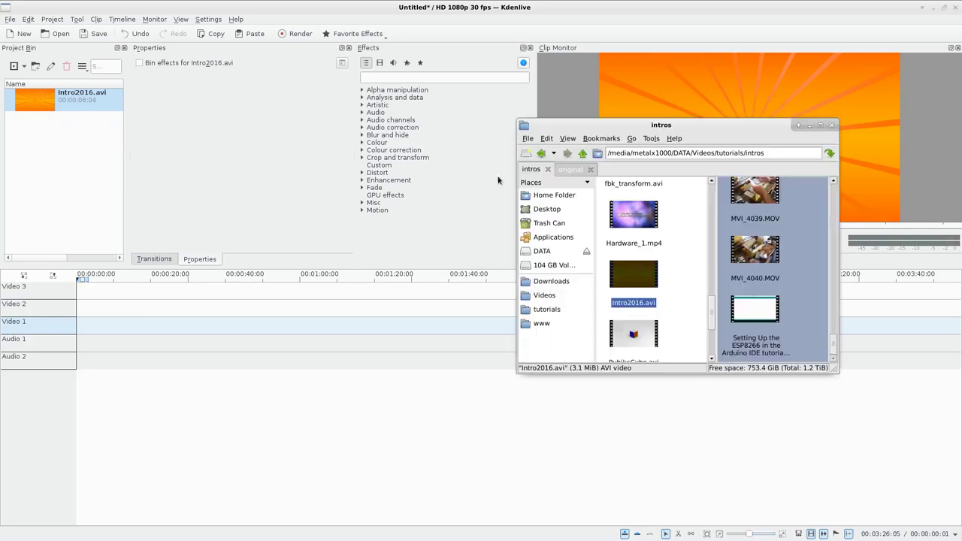
# Reload the original folder in the file manager by going up to tutorials and reopening it.
pyautogui.click(769, 321)
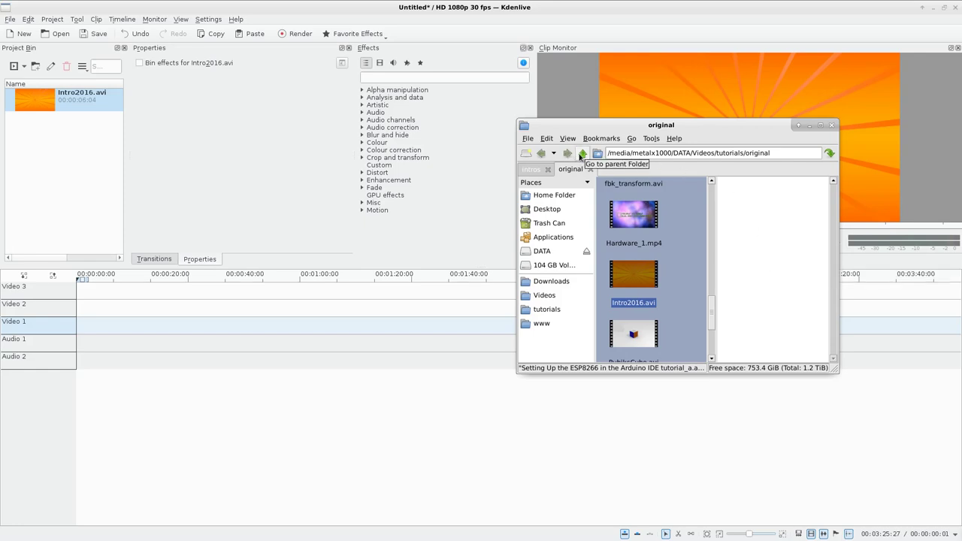
pyautogui.click(582, 154)
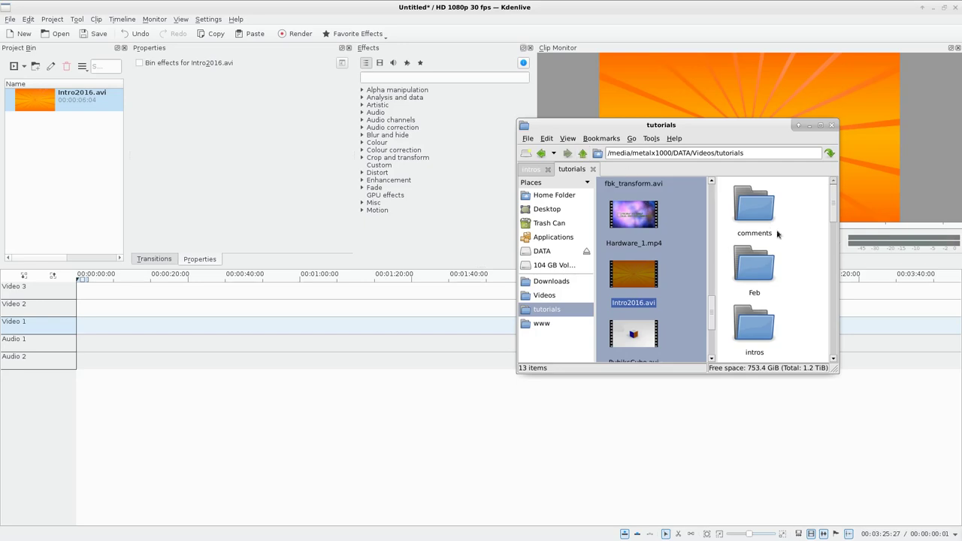
pyautogui.scroll(-2, 777, 211)
pyautogui.scroll(1, 756, 222)
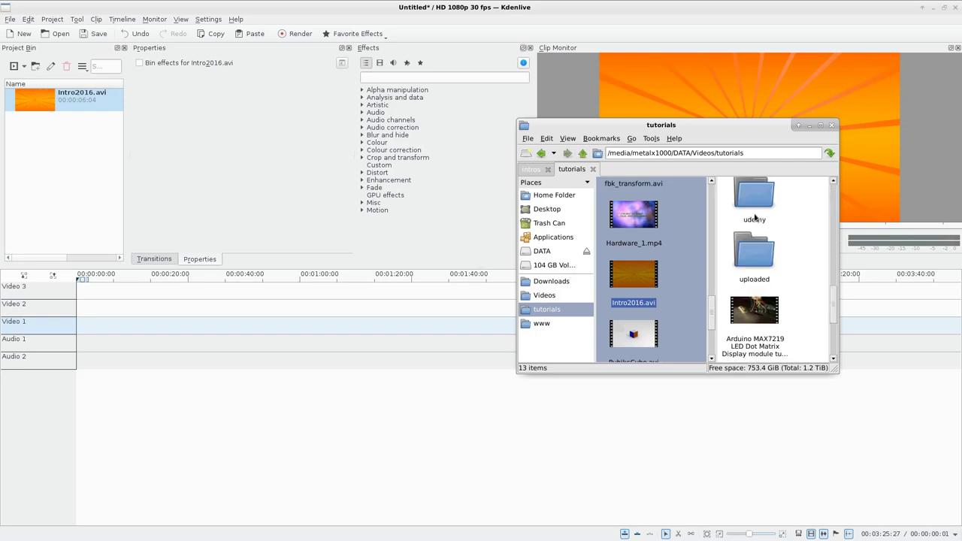
pyautogui.write('ori')
pyautogui.press('Return')
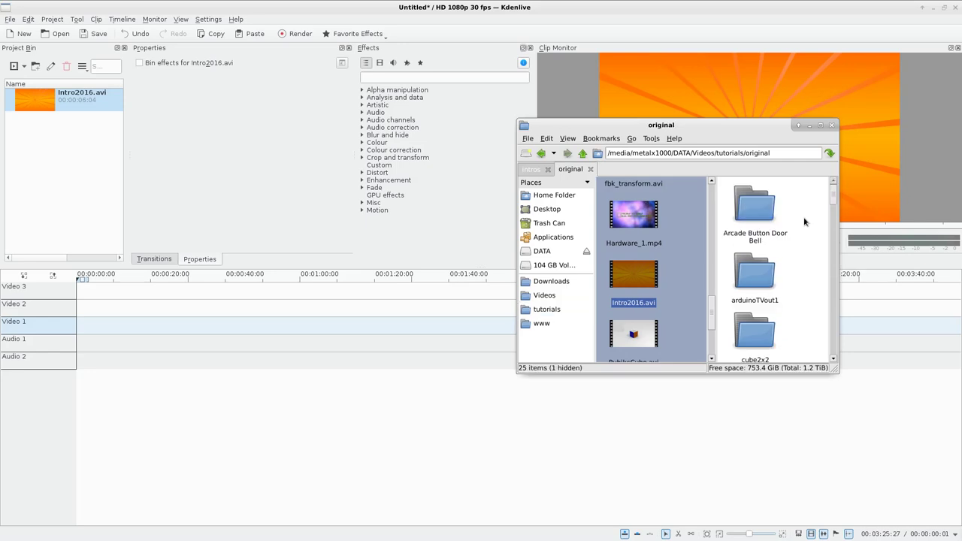
# Add Kdenlive Linux Video Editing #1.avi from the original folder to the project bin and return to Kdenlive.
pyautogui.scroll(-5, 802, 222)
pyautogui.scroll(-4, 803, 222)
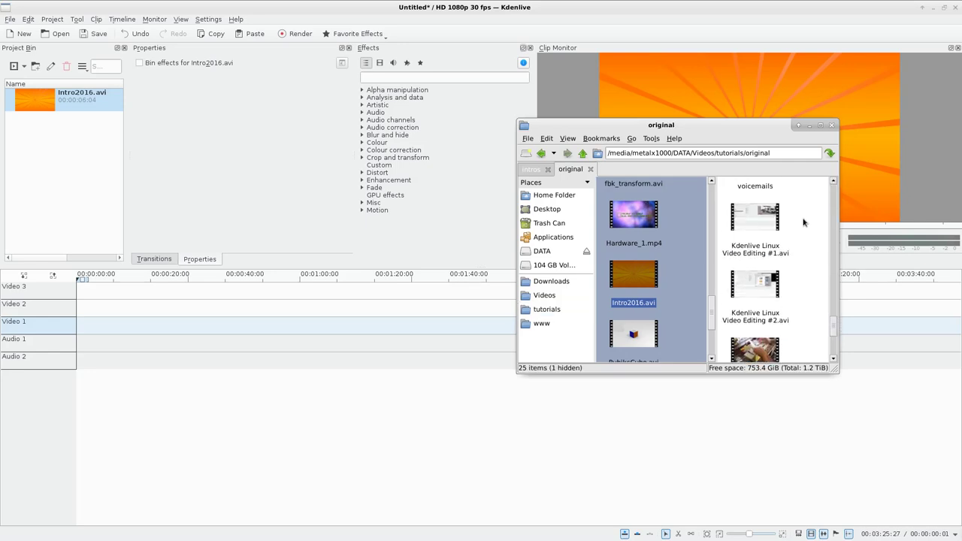
pyautogui.click(759, 301)
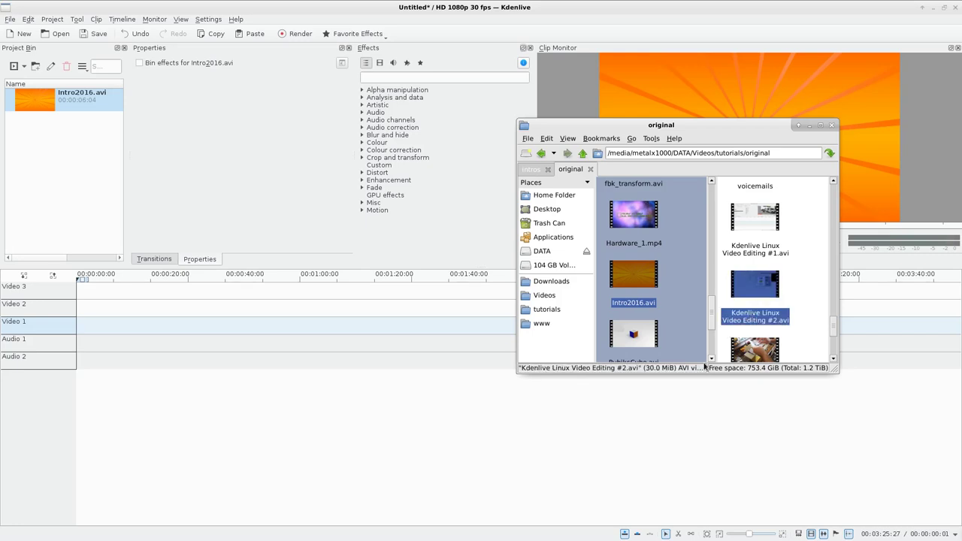
pyautogui.click(750, 225)
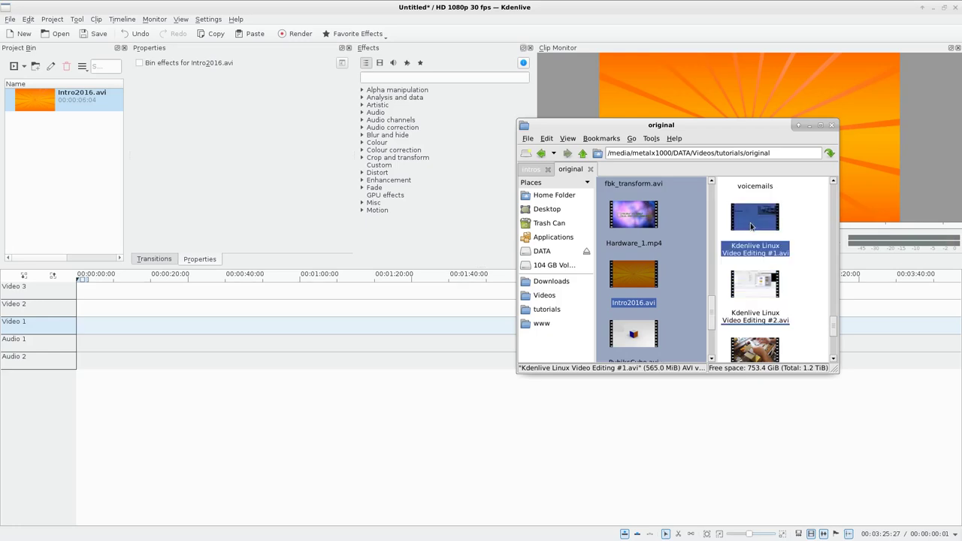
pyautogui.moveTo(751, 225); pyautogui.dragTo(62, 179)
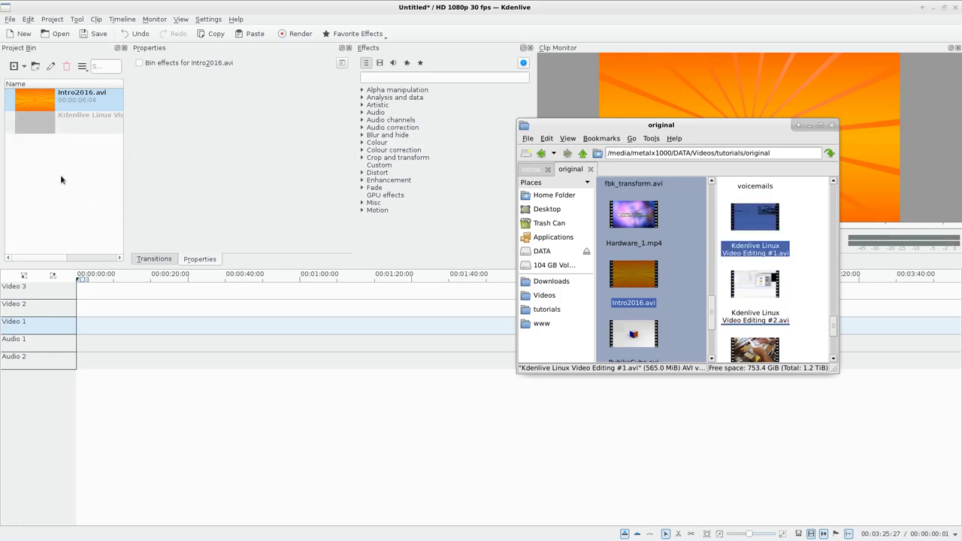
pyautogui.click(695, 109)
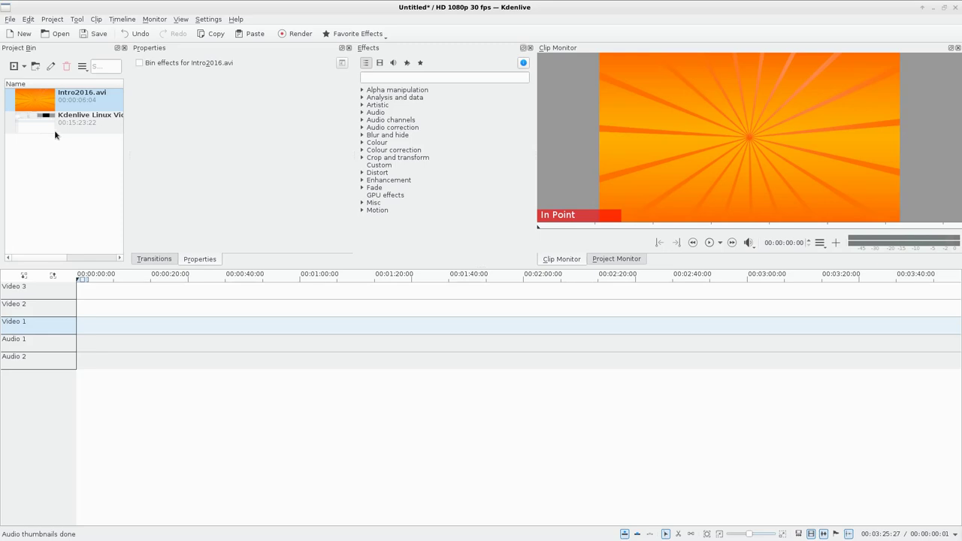
# Enlarge the timeline tracks and place Intro2016.avi at the very start of Video 2.
pyautogui.moveTo(49, 107); pyautogui.dragTo(40, 97)
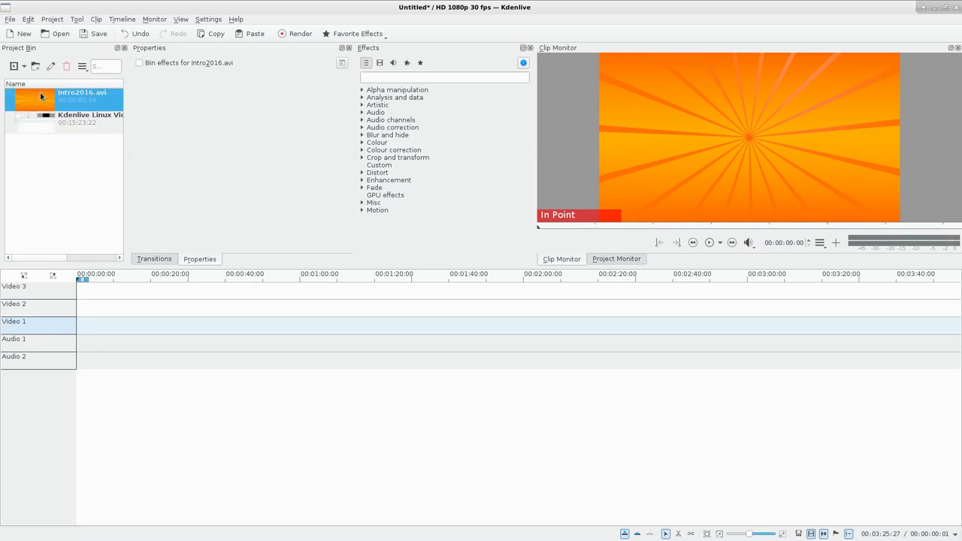
pyautogui.click(52, 277)
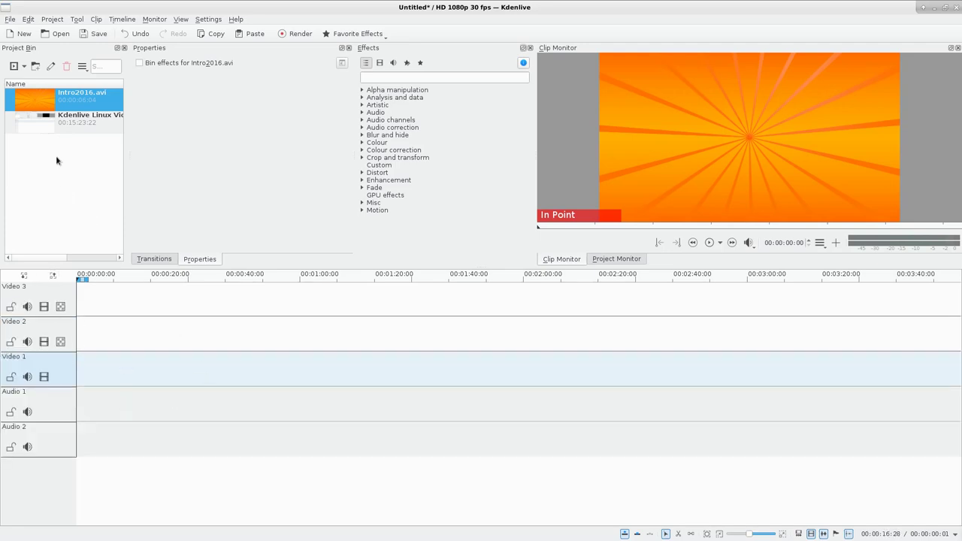
pyautogui.moveTo(49, 109); pyautogui.dragTo(98, 347)
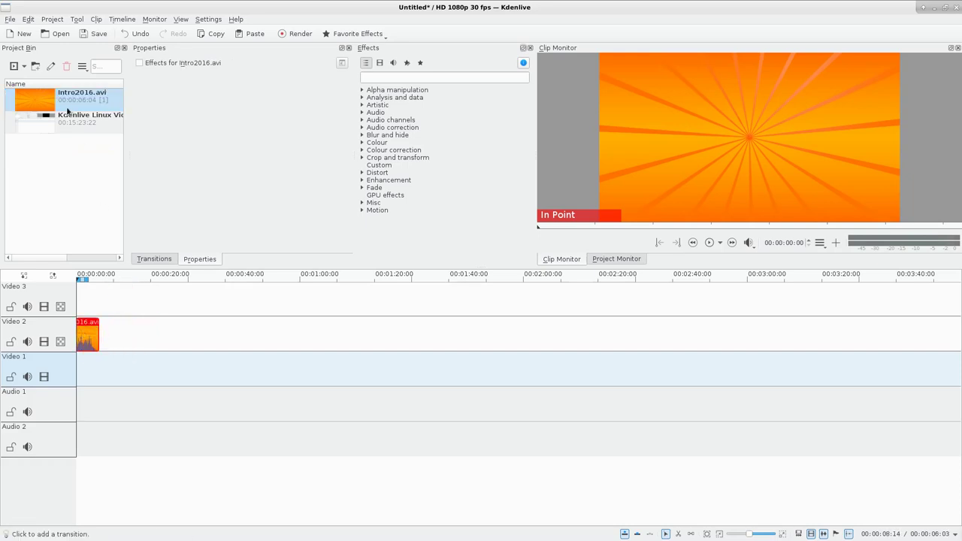
# Place Kdenlive Linux Video Editing #1.avi on Video 1 overlapping the intro's end, and a second Intro2016.avi on Video 2 at its end.
pyautogui.moveTo(62, 117); pyautogui.dragTo(94, 365)
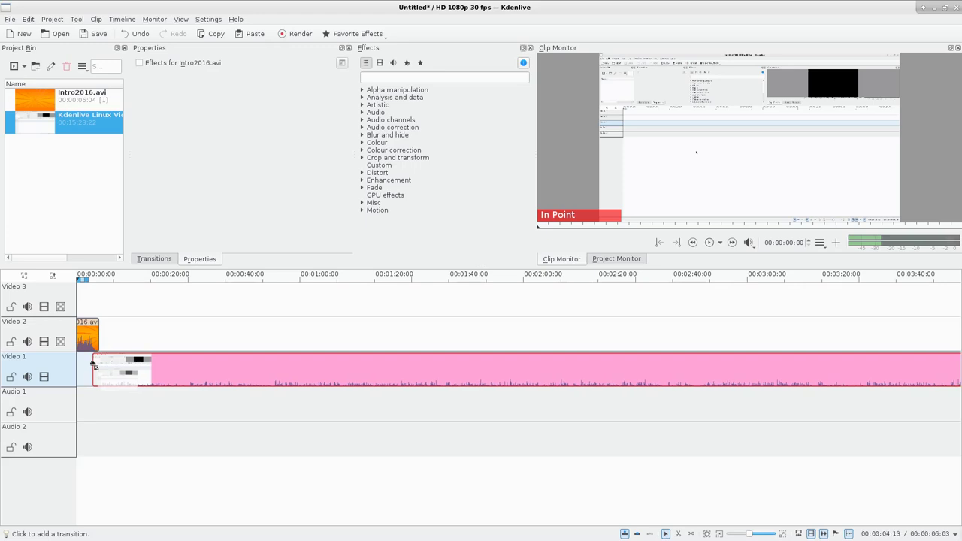
pyautogui.keyDown('ctrl'); pyautogui.scroll(-5, 532, 323); pyautogui.keyUp('ctrl')
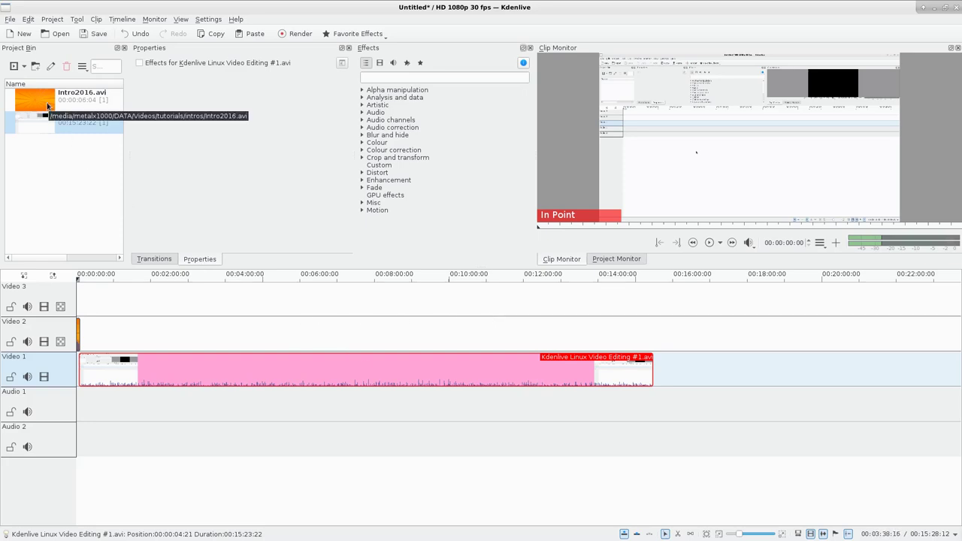
pyautogui.moveTo(48, 106); pyautogui.dragTo(651, 334)
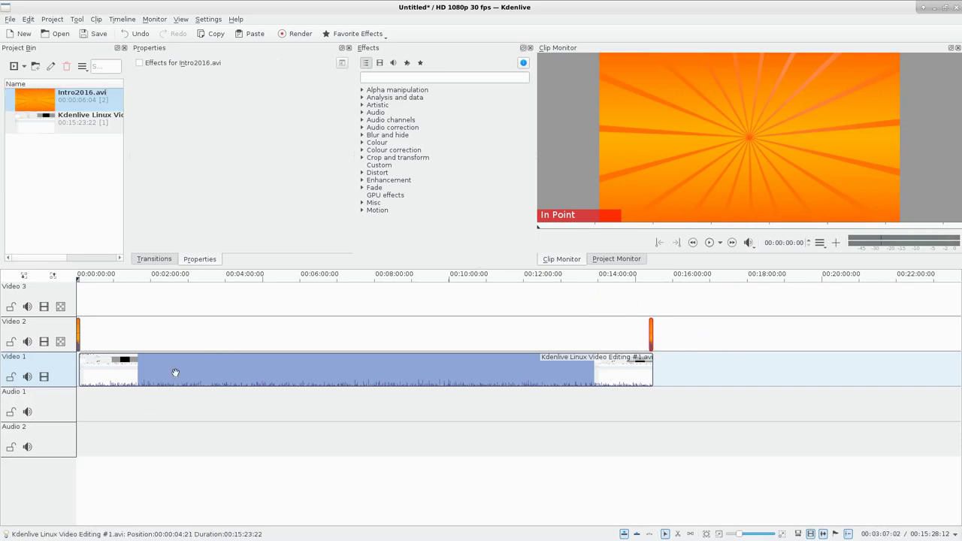
# Move the Kdenlive Linux Video Editing #1.avi clip slightly earlier on Video 1 and trim about 1 second off its start.
pyautogui.keyDown('ctrl'); pyautogui.scroll(6, 161, 378); pyautogui.keyUp('ctrl')
pyautogui.keyDown('ctrl'); pyautogui.scroll(-1, 164, 378); pyautogui.keyUp('ctrl')
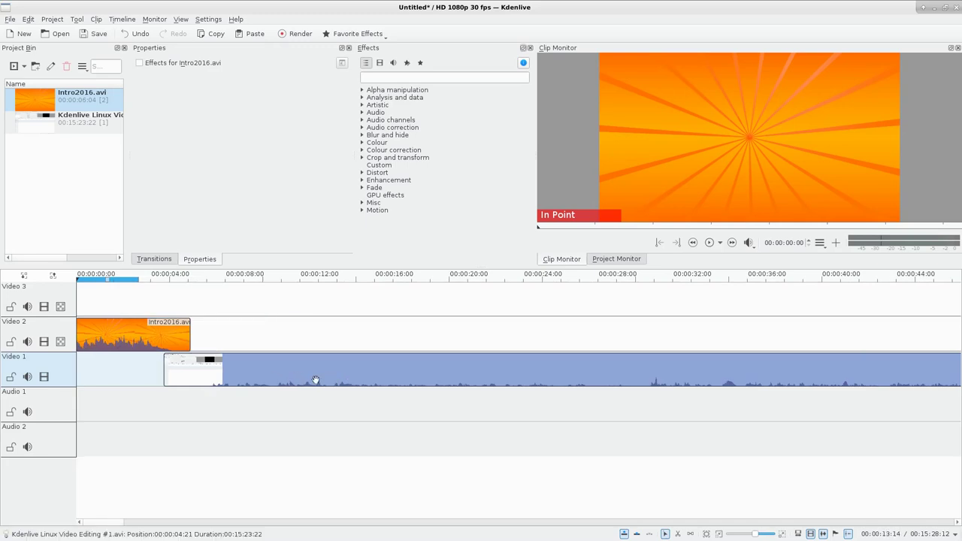
pyautogui.moveTo(277, 375); pyautogui.dragTo(262, 375)
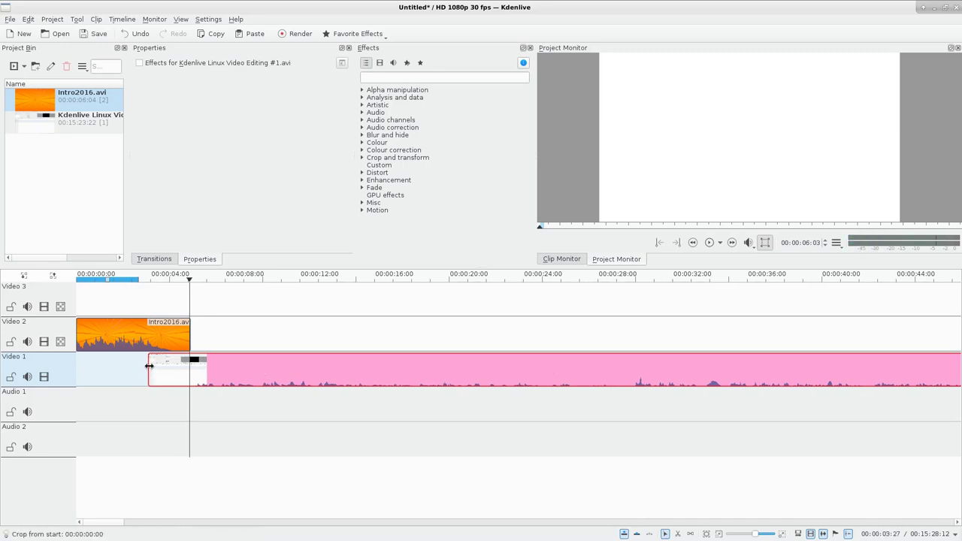
pyautogui.moveTo(149, 366); pyautogui.dragTo(172, 366)
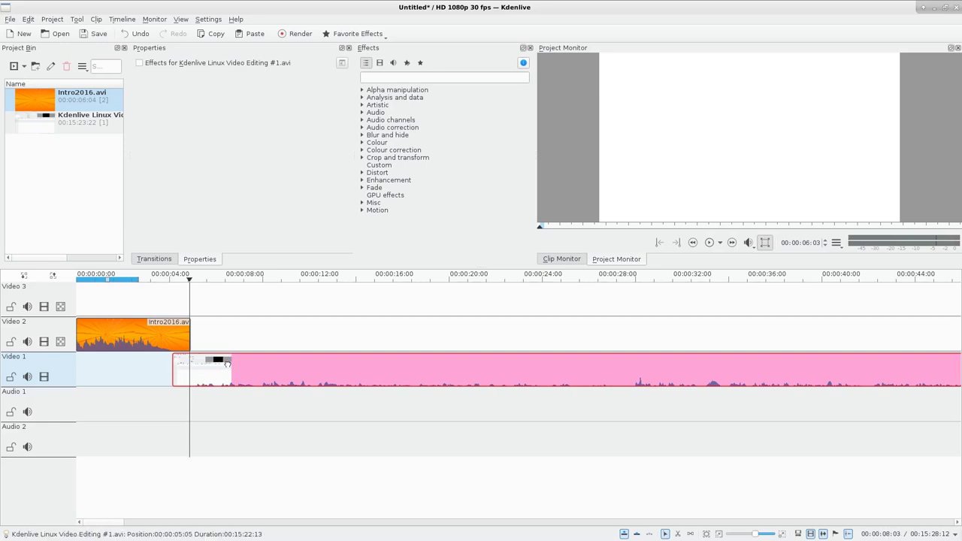
# Move the closing Intro2016.avi on Video 2 about 4 seconds later so it overlaps only the last second of the main clip.
pyautogui.keyDown('ctrl'); pyautogui.scroll(-2, 692, 369); pyautogui.keyUp('ctrl')
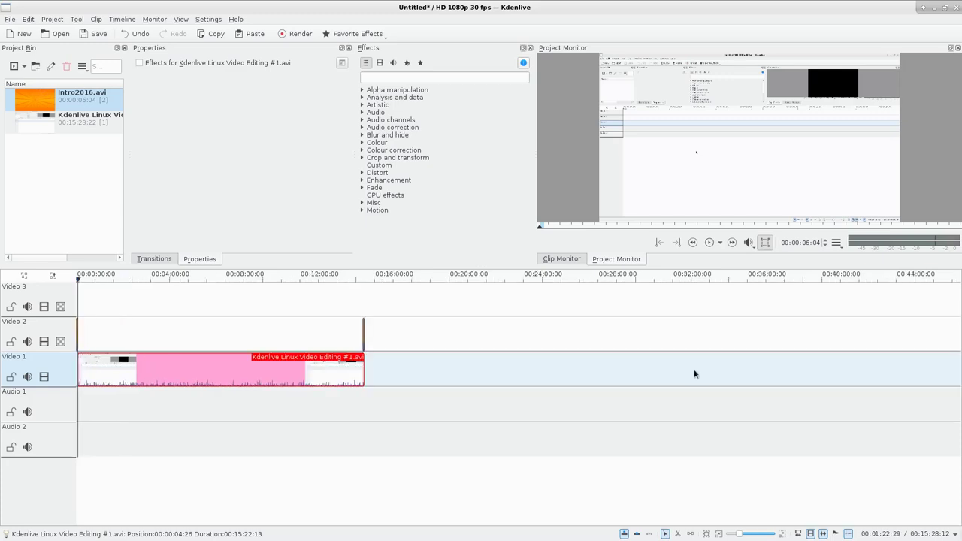
pyautogui.keyDown('ctrl'); pyautogui.scroll(1, 694, 373); pyautogui.keyUp('ctrl')
pyautogui.click(644, 363)
pyautogui.keyDown('ctrl'); pyautogui.scroll(4, 667, 369); pyautogui.keyUp('ctrl')
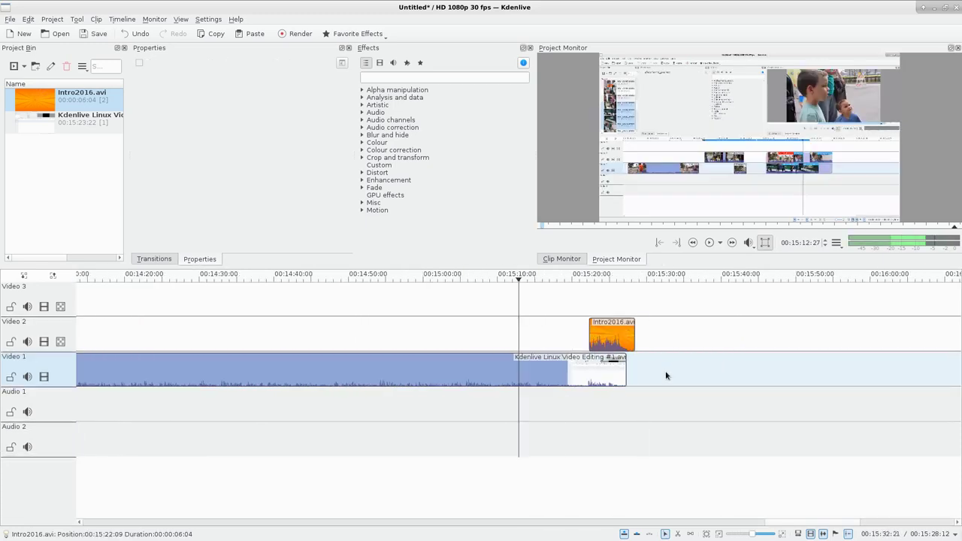
pyautogui.keyDown('ctrl'); pyautogui.scroll(1, 680, 380); pyautogui.keyUp('ctrl')
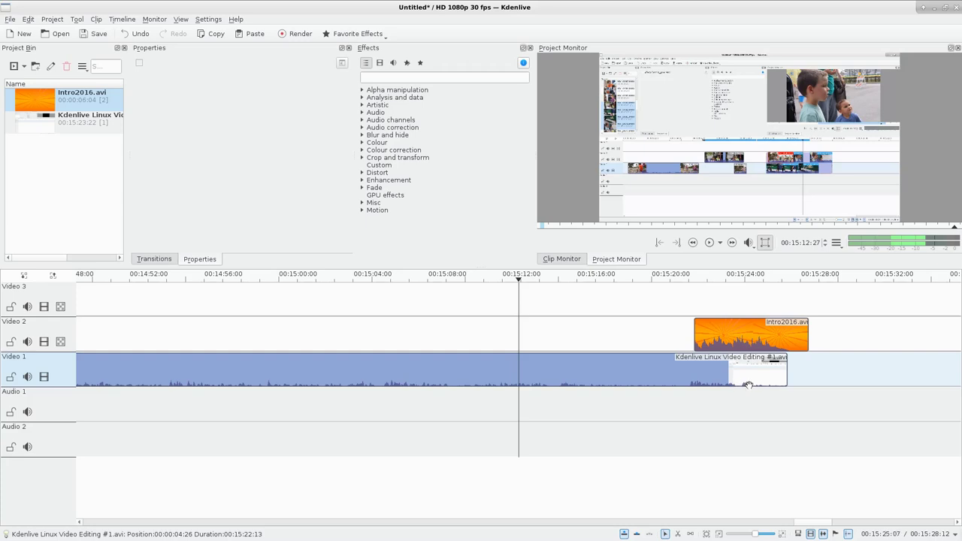
pyautogui.moveTo(719, 339); pyautogui.dragTo(794, 340)
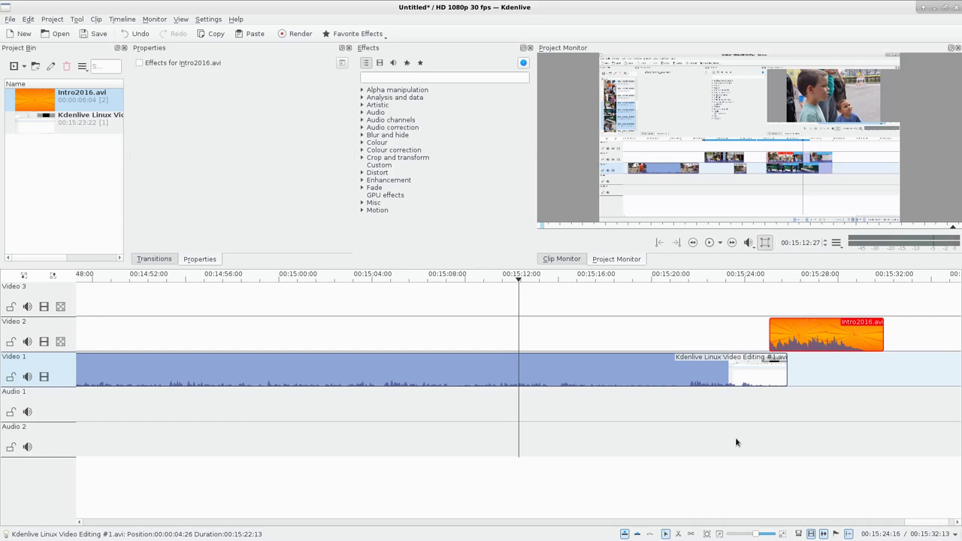
# Play the timeline from the beginning to check the overlap between the opening intro and the main clip.
pyautogui.click(813, 522)
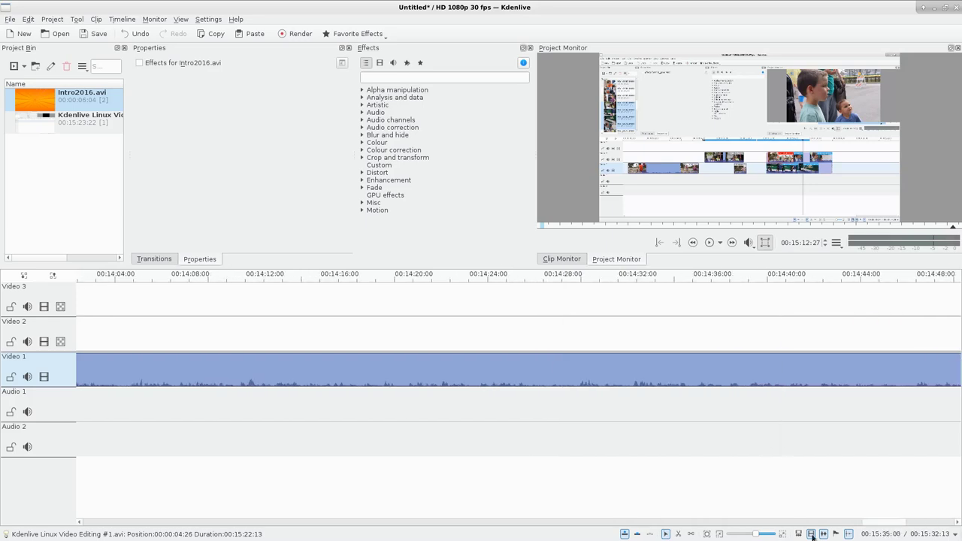
pyautogui.moveTo(813, 523); pyautogui.dragTo(85, 532)
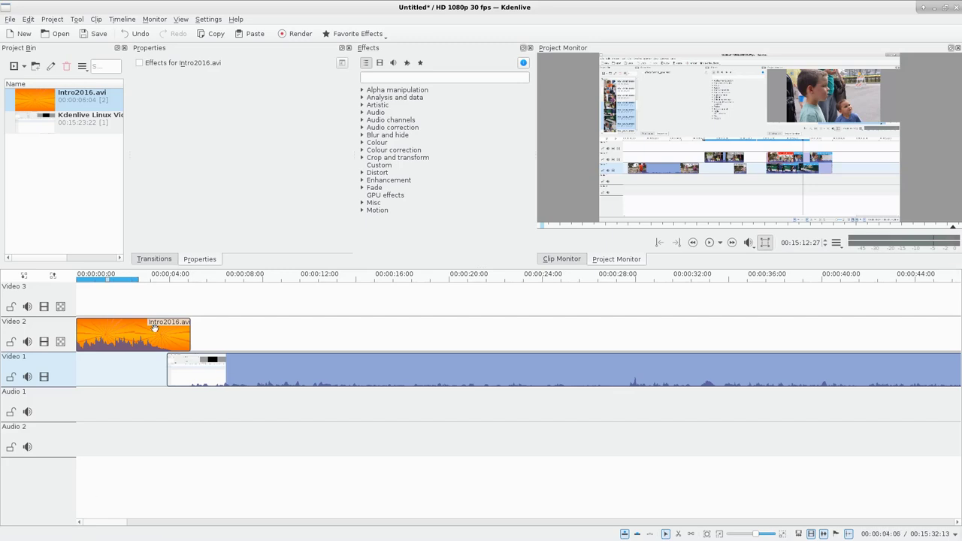
pyautogui.press('Home')
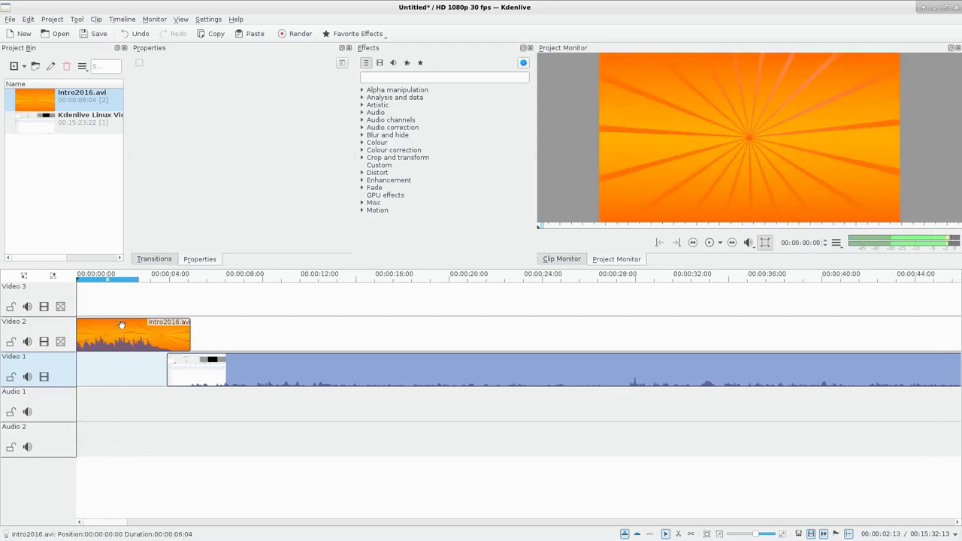
pyautogui.press('space')
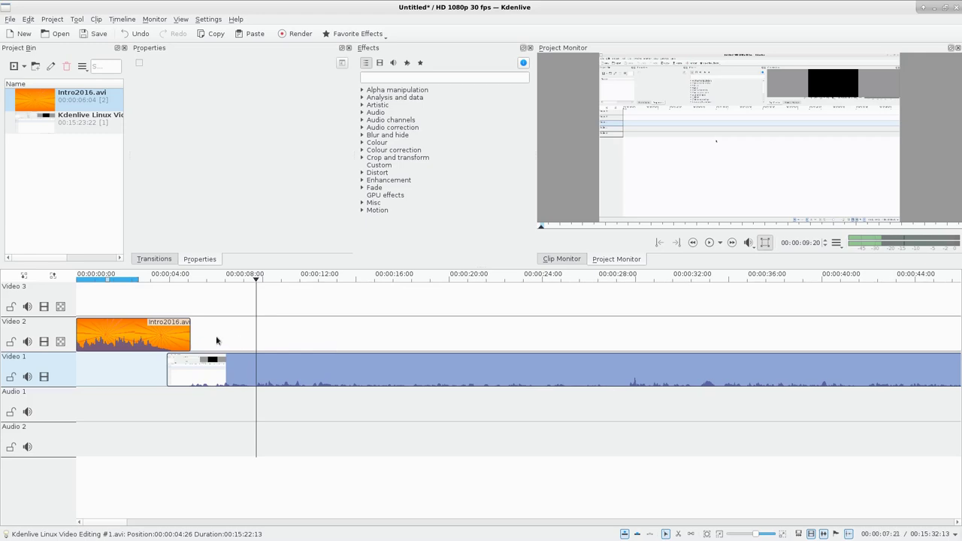
# Search the effects for "vol" and apply Volume (keyframable) to the opening Intro2016.avi clip on Video 2.
pyautogui.click(154, 339)
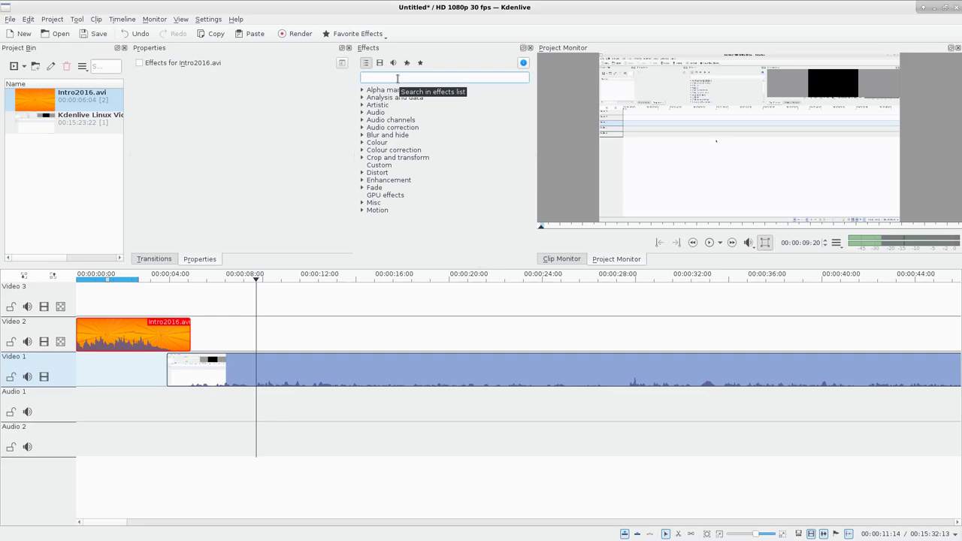
pyautogui.write('vol')
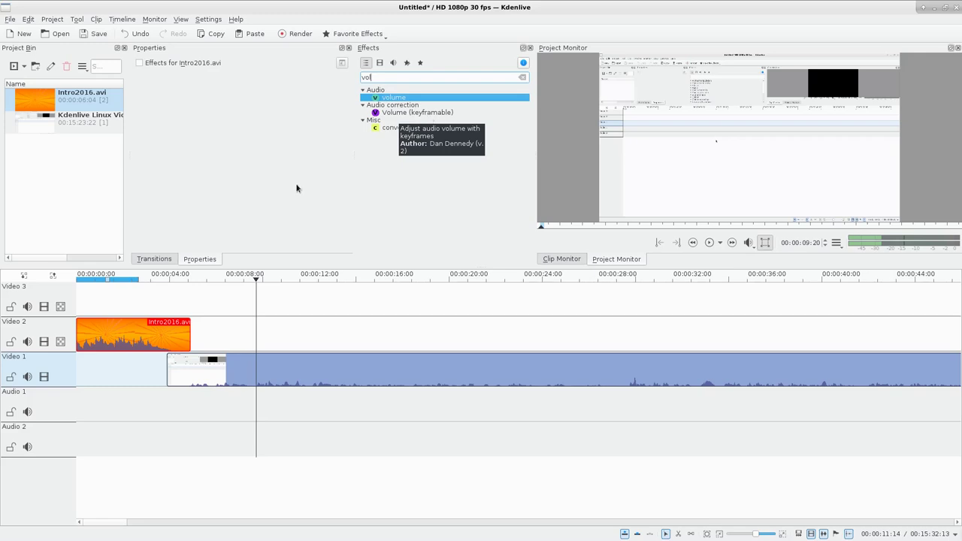
pyautogui.doubleClick(404, 112)
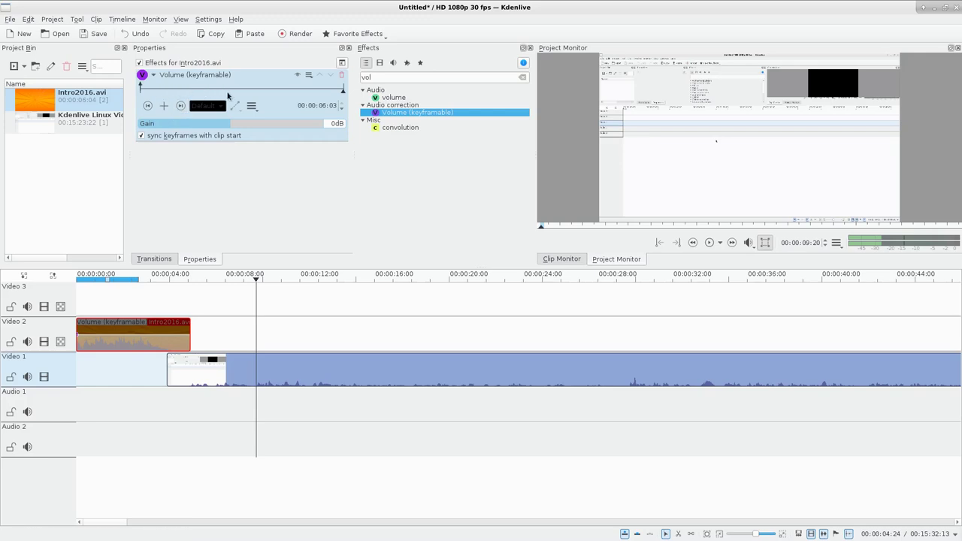
# Set the Gain to -8 dB at the first keyframe of the opening intro's Volume (keyframable) effect.
pyautogui.click(149, 105)
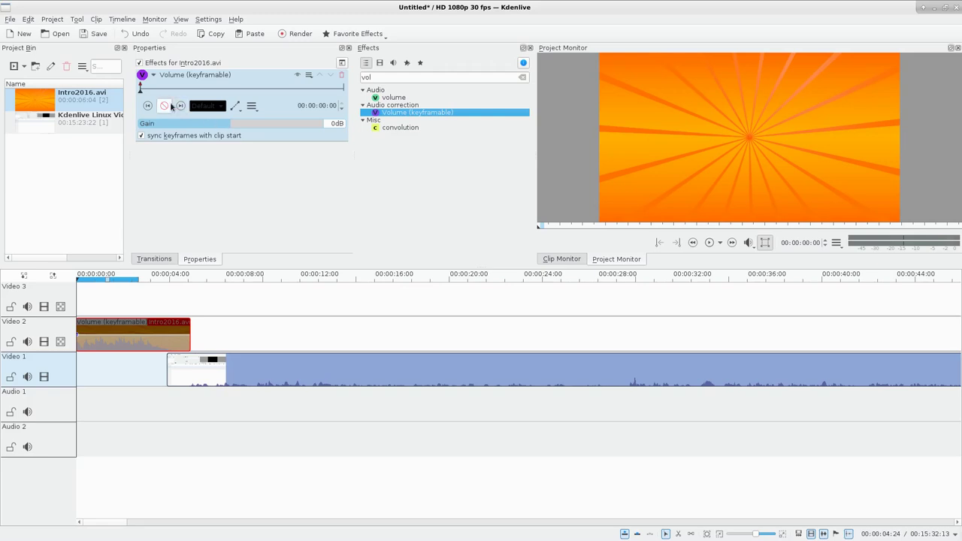
pyautogui.click(216, 124)
pyautogui.scroll(-2, 215, 124)
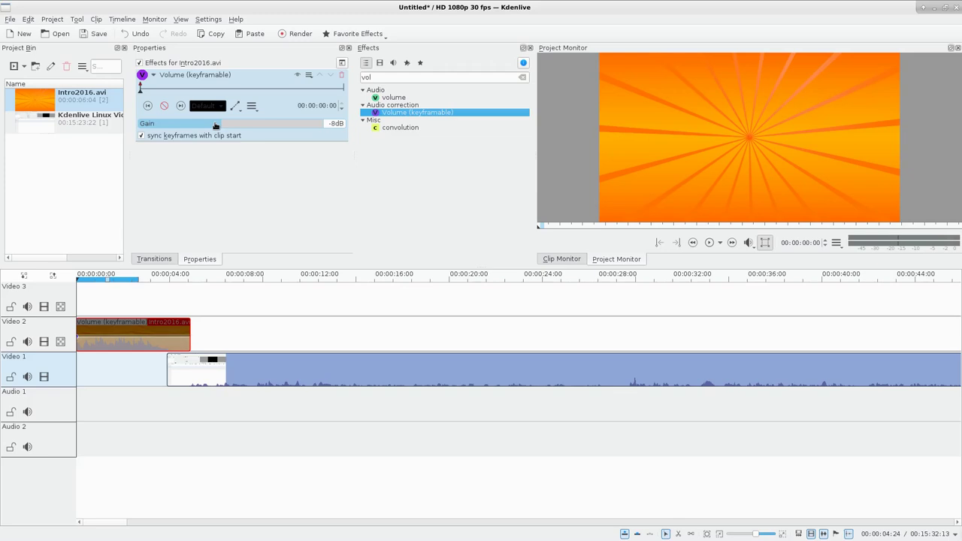
# Apply Volume (keyframable) to the main clip on Video 1 and set its Gain to 2 dB.
pyautogui.moveTo(111, 304); pyautogui.dragTo(125, 305)
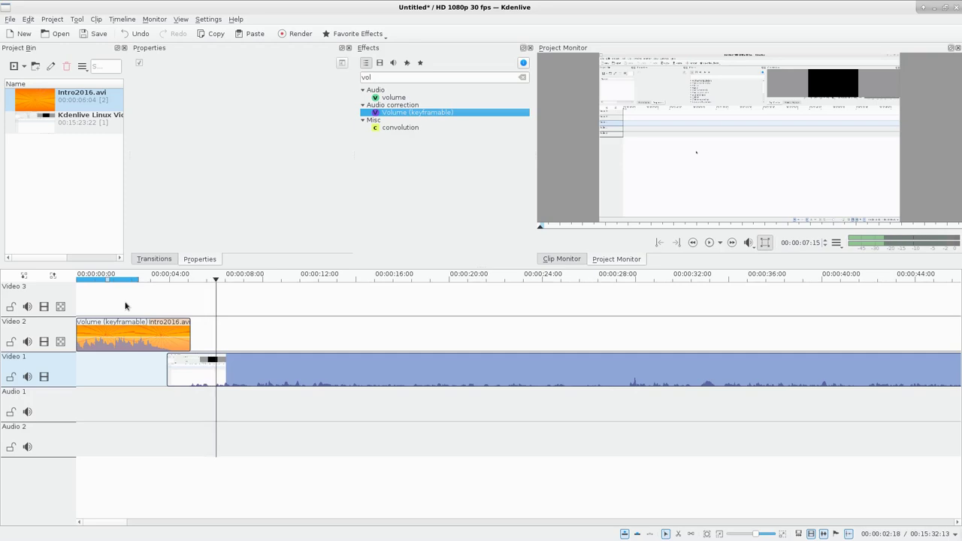
pyautogui.click(252, 365)
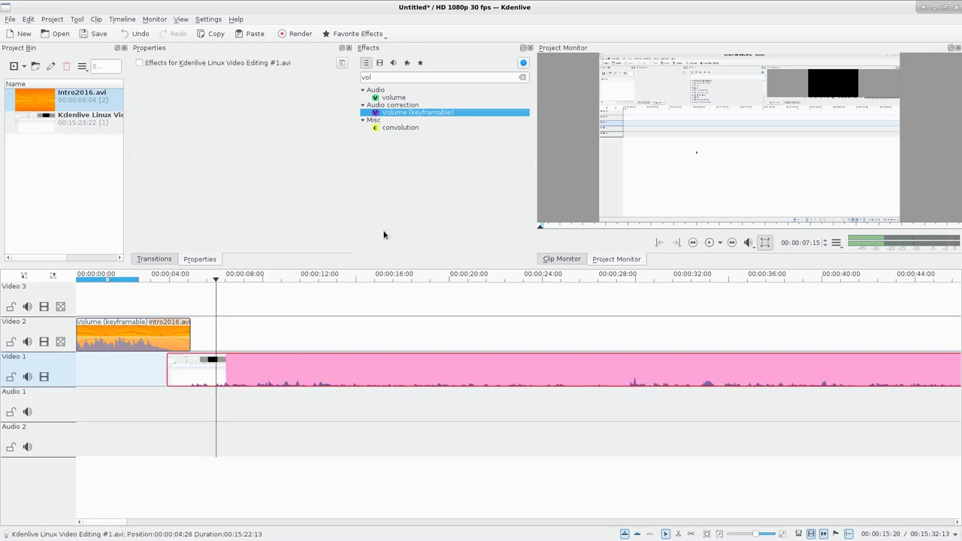
pyautogui.doubleClick(394, 114)
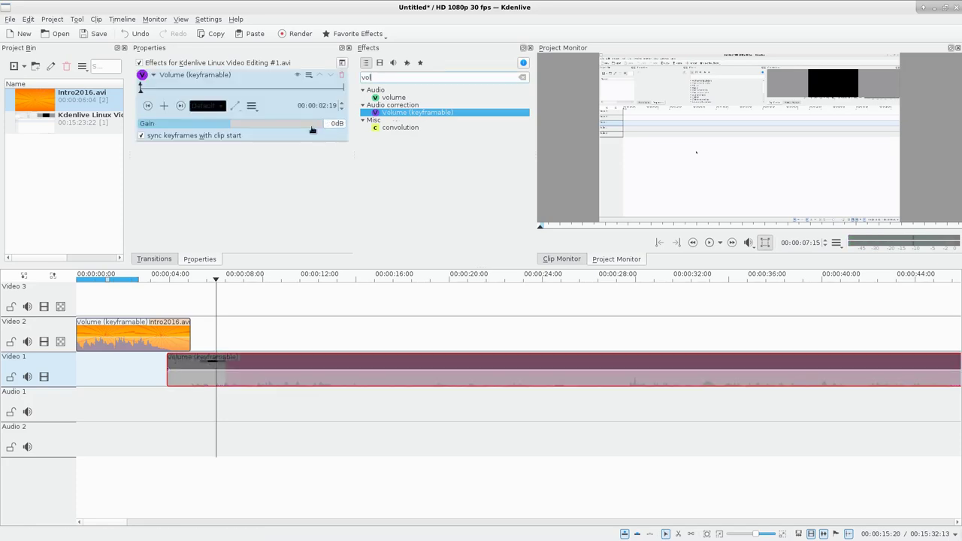
pyautogui.scroll(2, 291, 126)
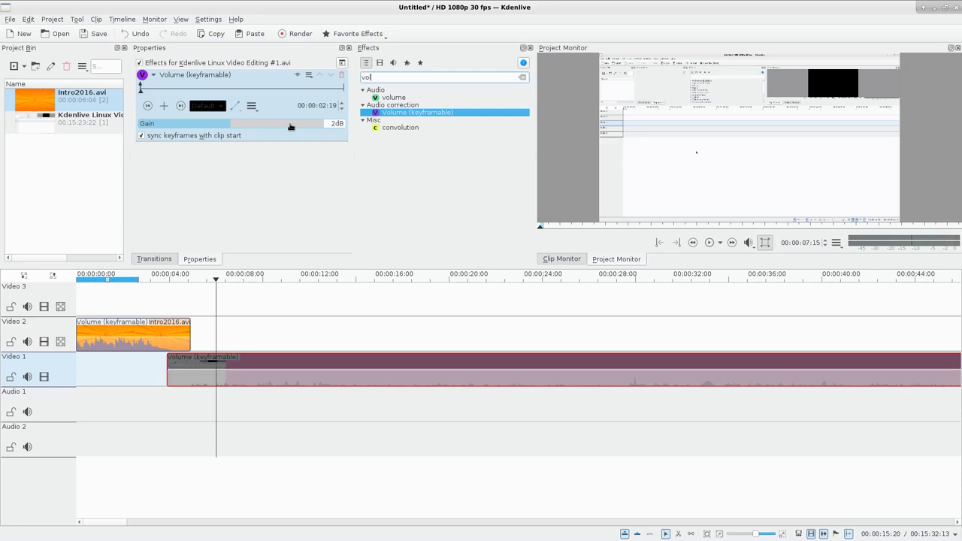
# Play the overlap between the opening intro and the main clip to compare their audio levels.
pyautogui.click(129, 299)
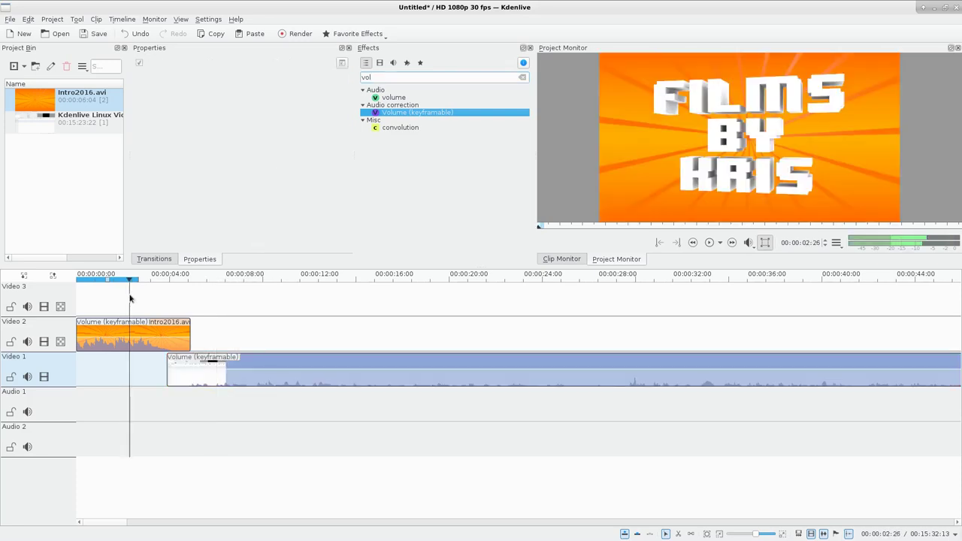
pyautogui.press('space')
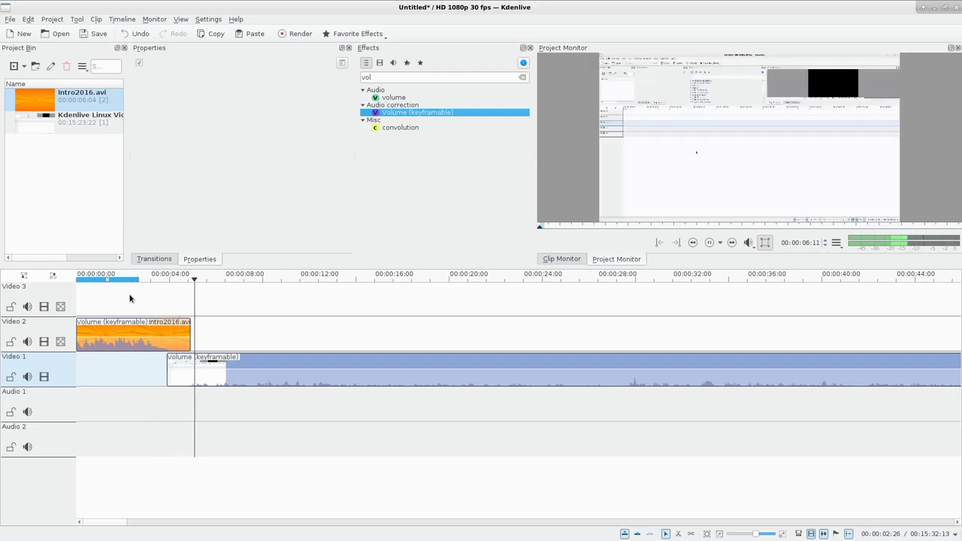
pyautogui.press('space')
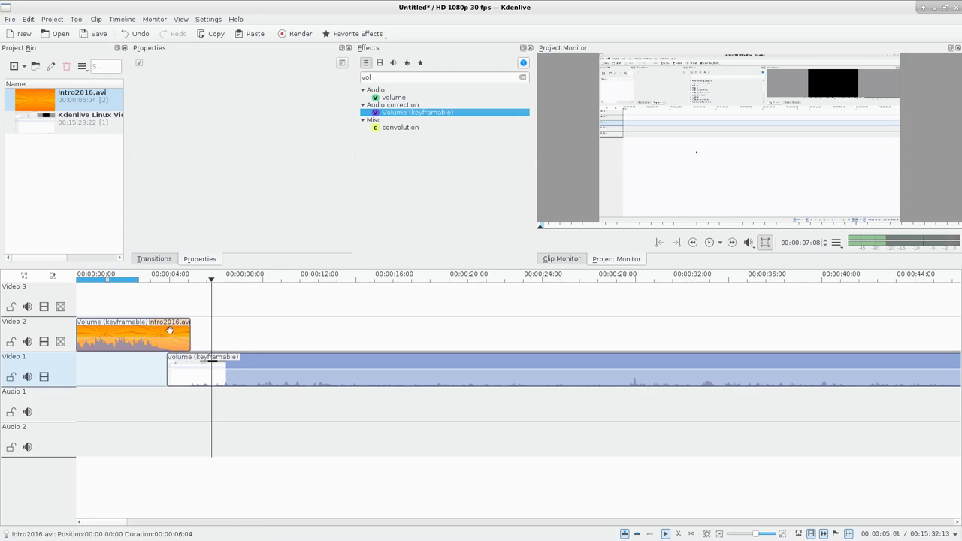
pyautogui.moveTo(166, 317)
pyautogui.mouseDown()
pyautogui.moveTo(198, 312)
pyautogui.moveTo(182, 311)
pyautogui.mouseUp()
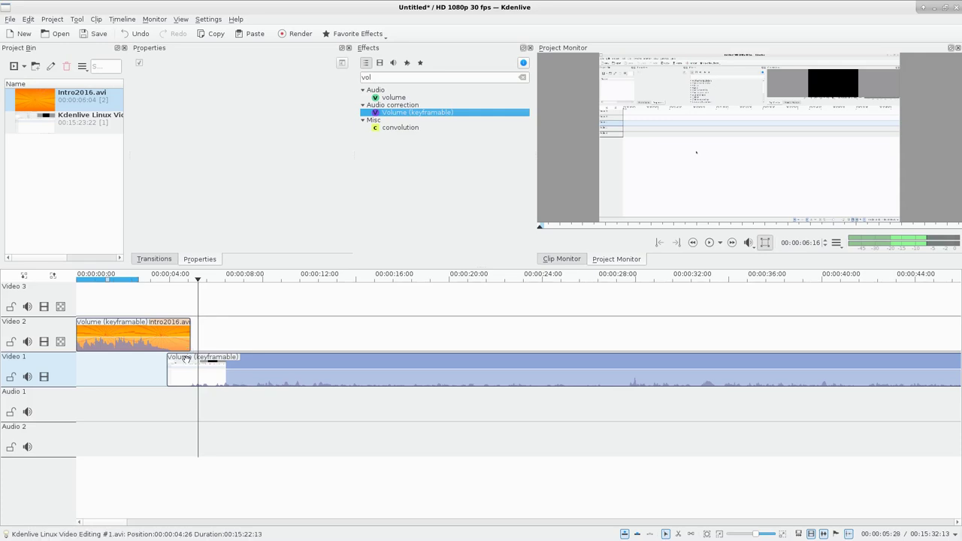
# Undo the last Gain change on the main clip's Volume (keyframable) effect.
pyautogui.click(167, 367)
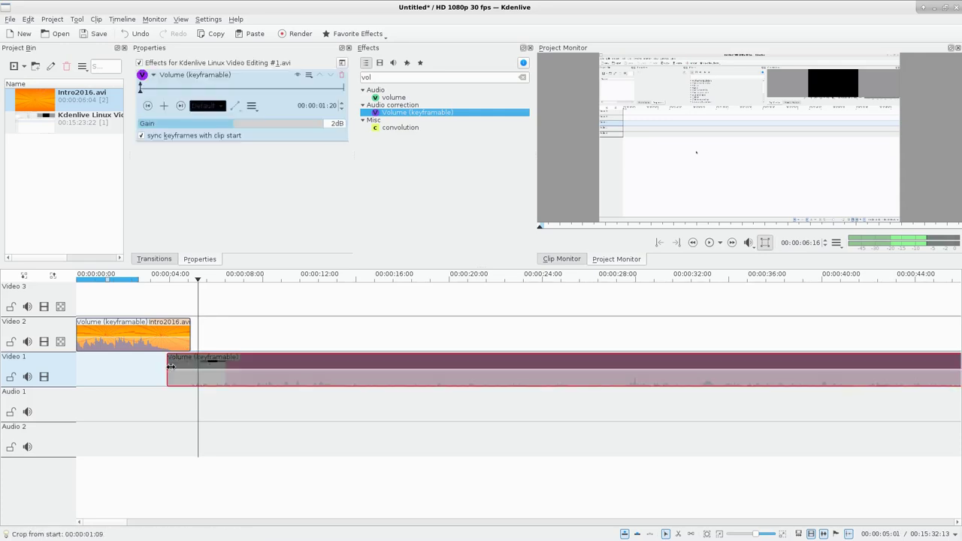
pyautogui.hotkey('ctrl', 'z')
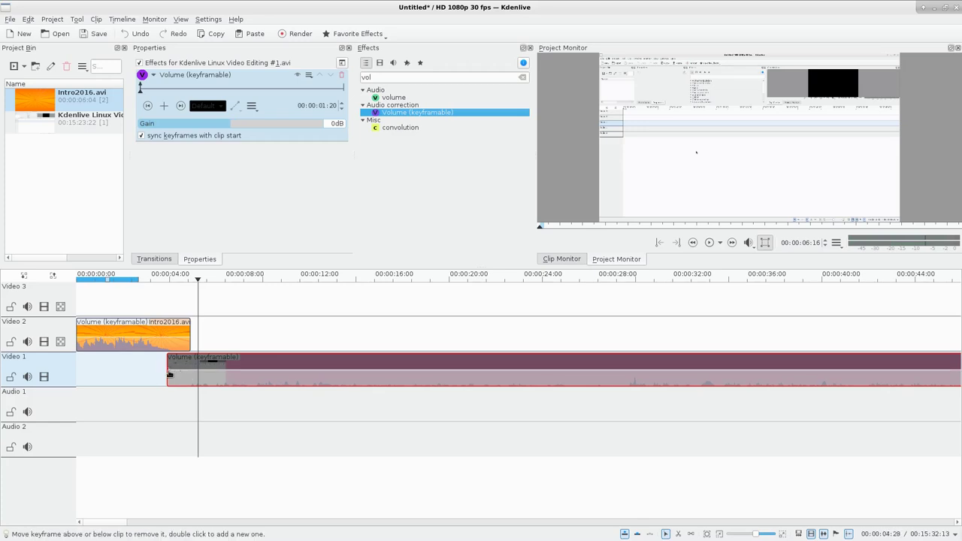
# Lower the main clip's first volume keyframe to -20 dB and add one at 00:05:40:23 raised to 27 dB.
pyautogui.moveTo(170, 373); pyautogui.dragTo(173, 385)
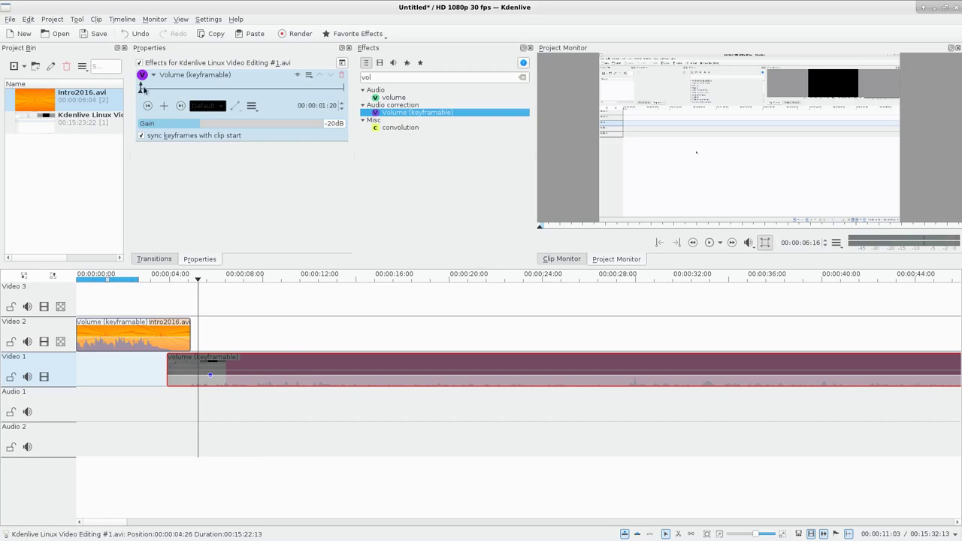
pyautogui.click(214, 87)
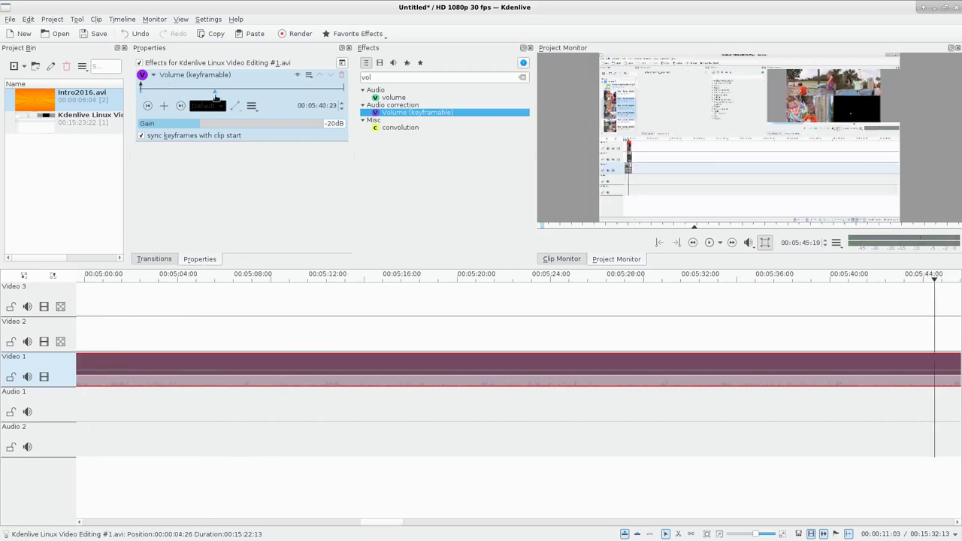
pyautogui.click(168, 106)
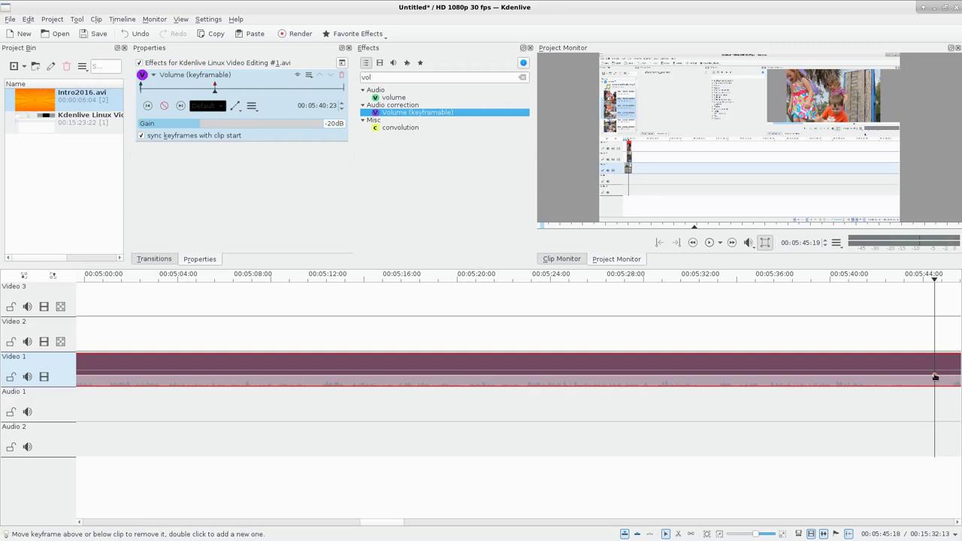
pyautogui.moveTo(935, 376)
pyautogui.mouseDown()
pyautogui.moveTo(930, 354)
pyautogui.moveTo(930, 363)
pyautogui.mouseUp()
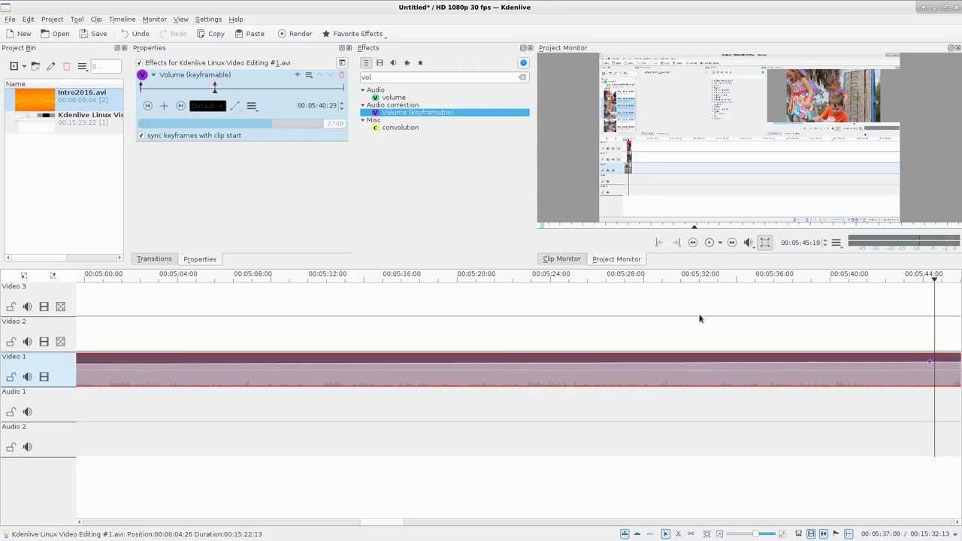
# Add two more volume keyframes to the main clip, at 00:02:45:25 and 00:04:16:21.
pyautogui.click(177, 87)
pyautogui.click(163, 105)
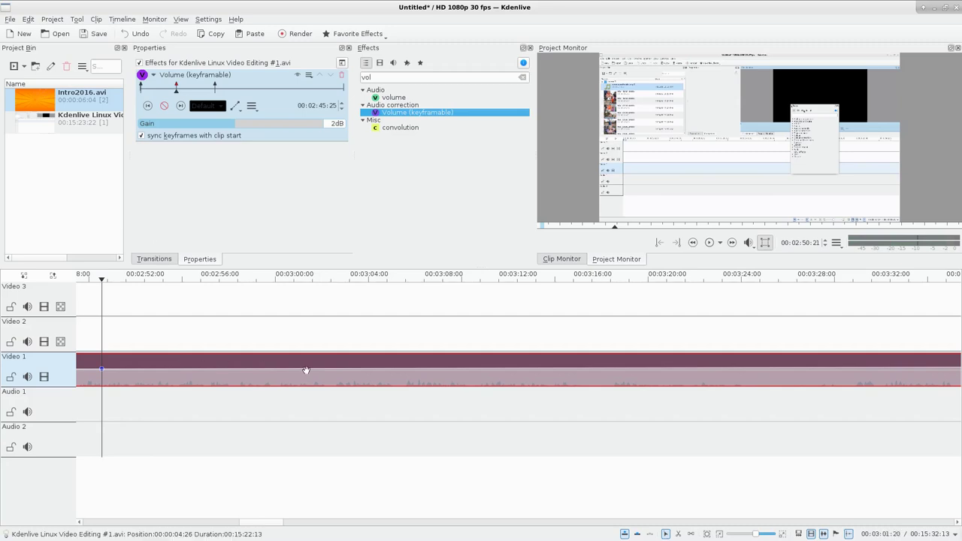
pyautogui.click(197, 88)
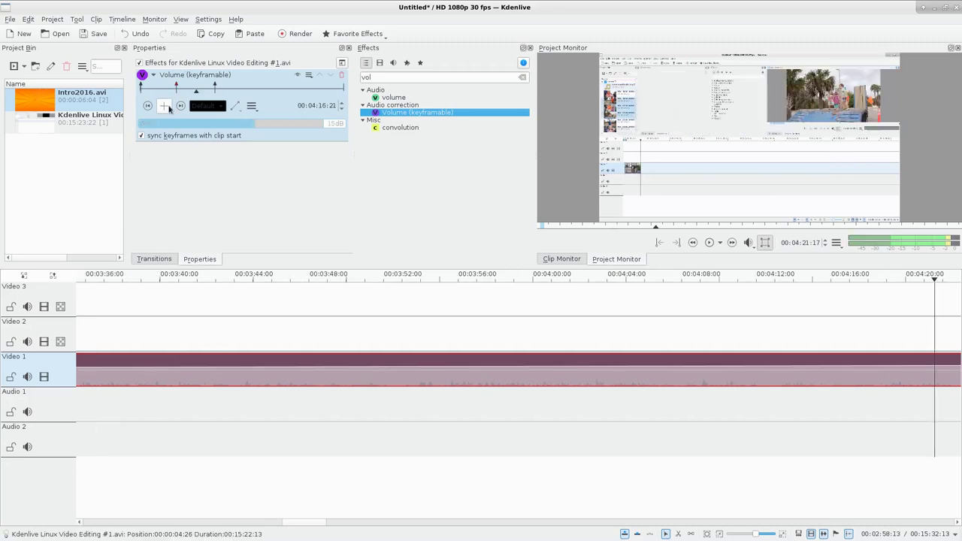
pyautogui.click(164, 105)
# Lower the main clip's keyframe at 00:04:16:21 to -34 dB, shift the last keyframe, and undo all the volume keyframe edits.
pyautogui.scroll(-1, 467, 391)
pyautogui.scroll(-4, 468, 390)
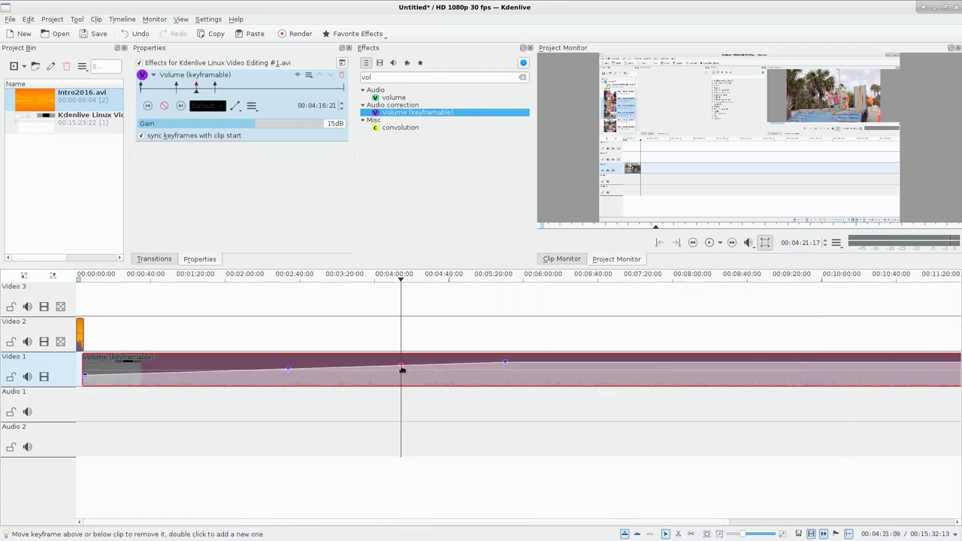
pyautogui.moveTo(401, 366); pyautogui.dragTo(402, 379)
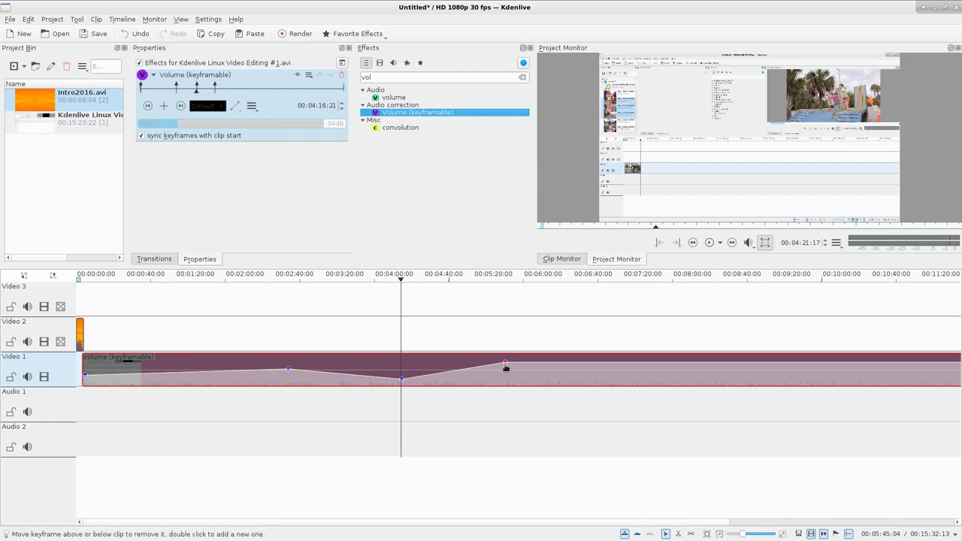
pyautogui.moveTo(505, 363); pyautogui.dragTo(538, 367)
pyautogui.hotkey('ctrl', 'z')
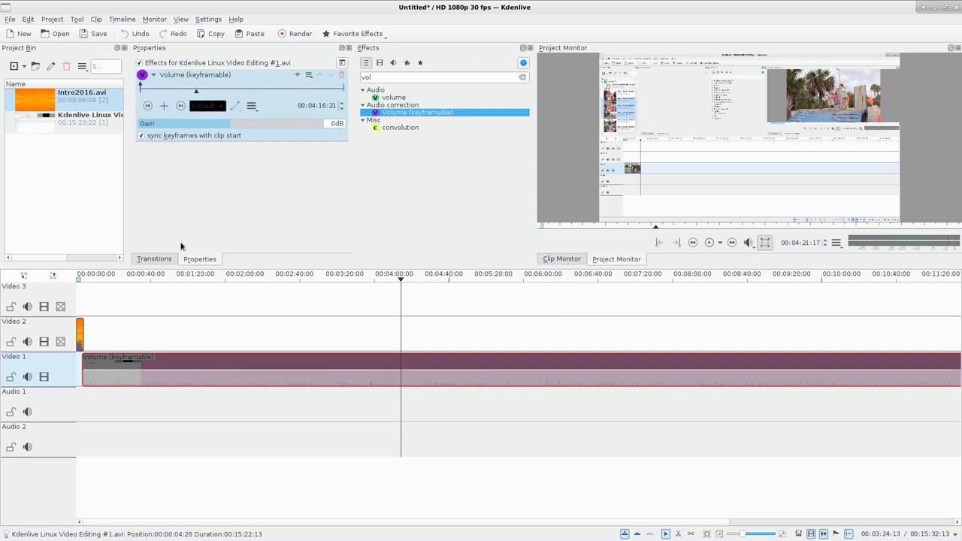
# Add a Dissolve transition where the opening intro on Video 2 overlaps the main clip on Video 1.
pyautogui.click(88, 344)
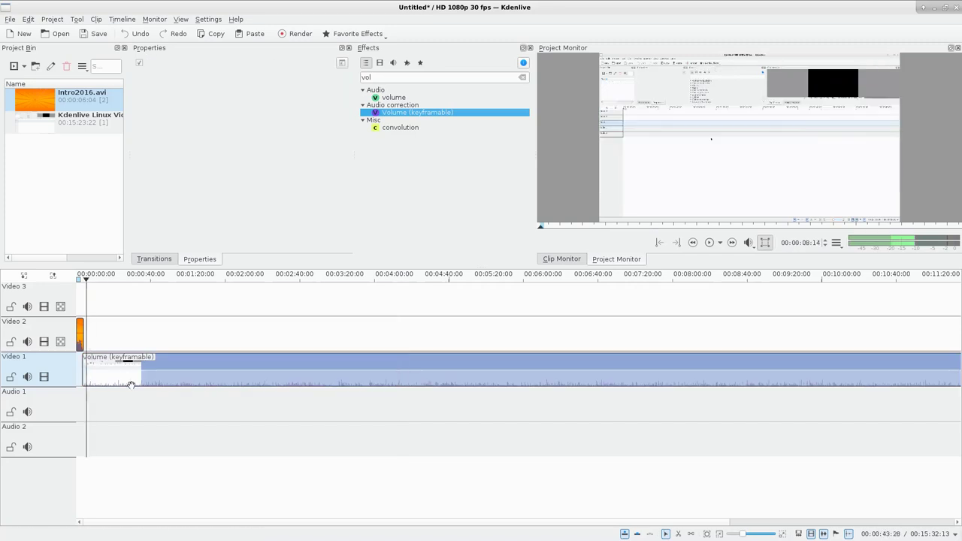
pyautogui.scroll(5, 140, 384)
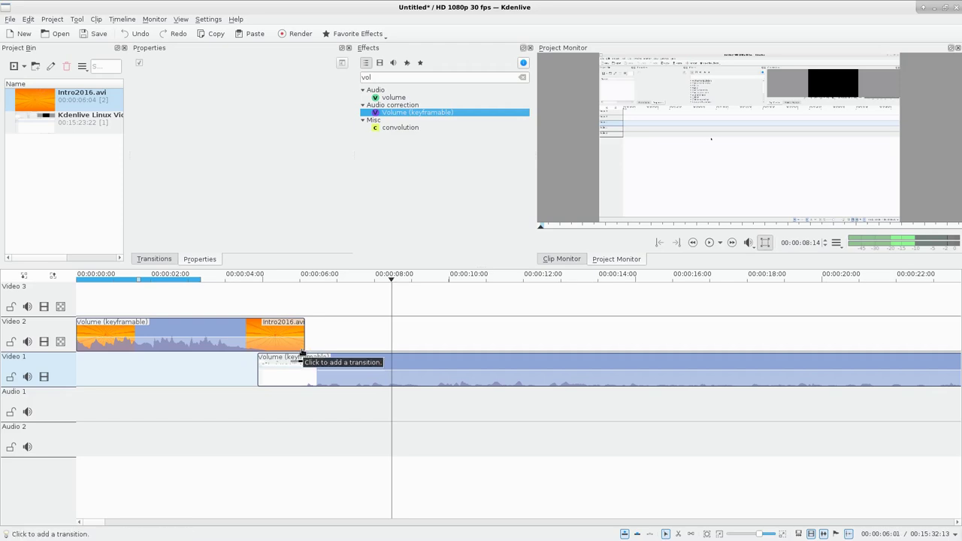
pyautogui.click(302, 353)
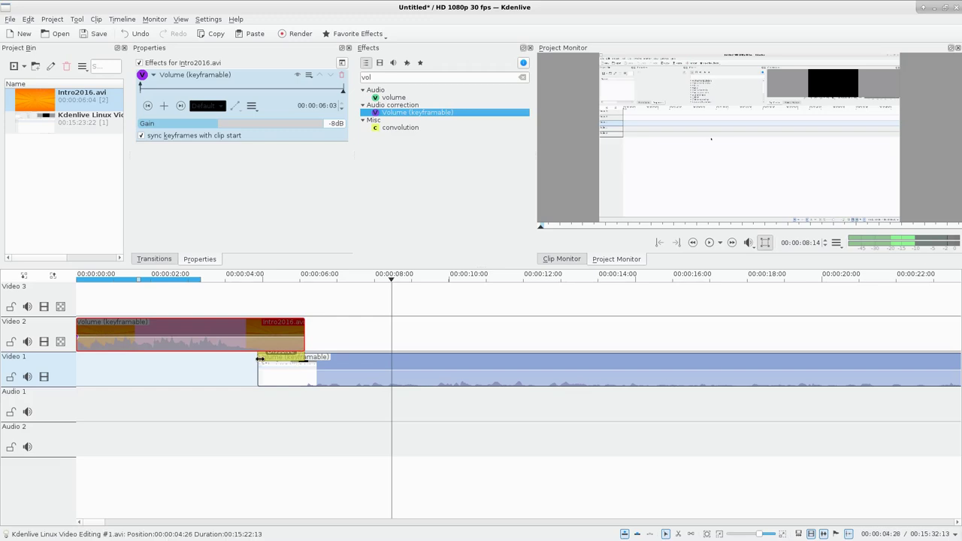
# Play through the dissolve between the opening intro and the main clip from several start points to check the blend.
pyautogui.click(250, 301)
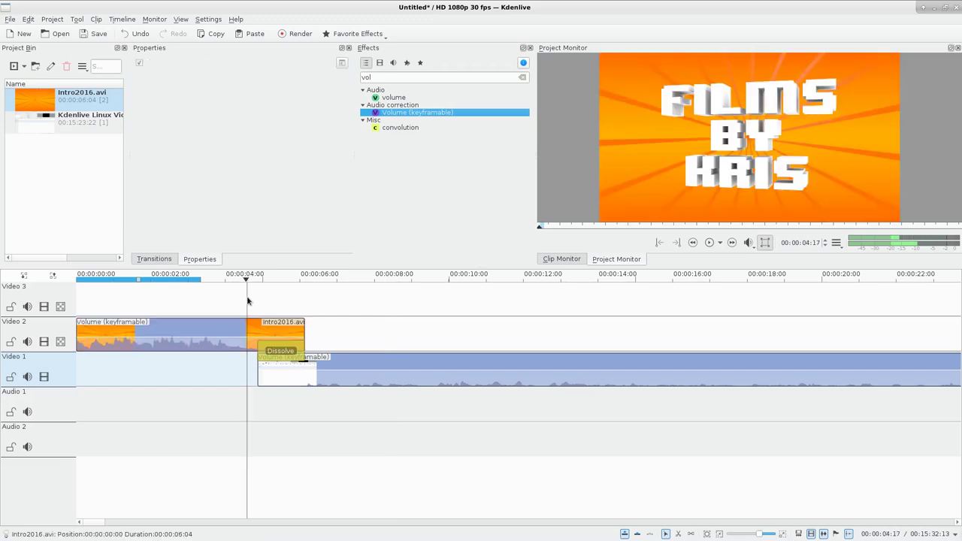
pyautogui.moveTo(250, 301)
pyautogui.mouseDown()
pyautogui.moveTo(339, 303)
pyautogui.moveTo(249, 300)
pyautogui.mouseUp()
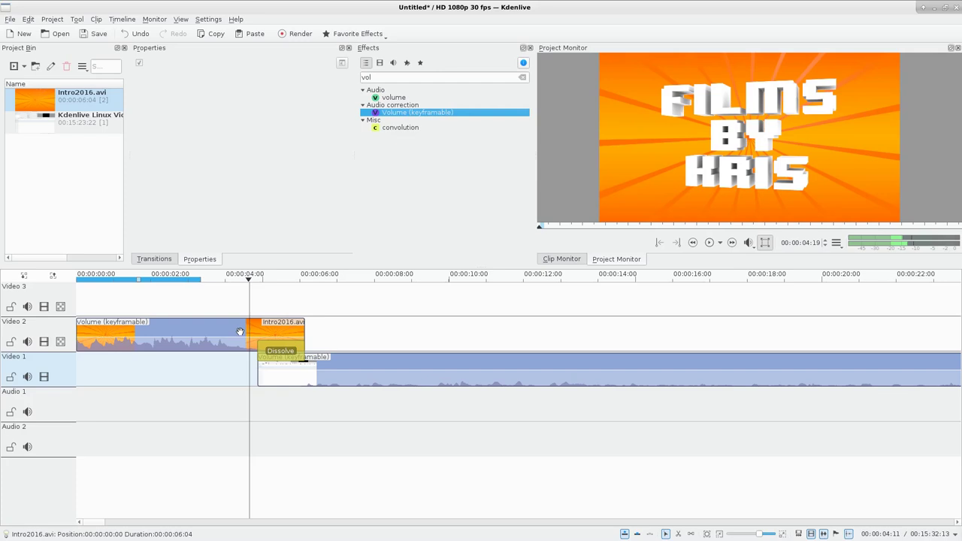
pyautogui.click(271, 306)
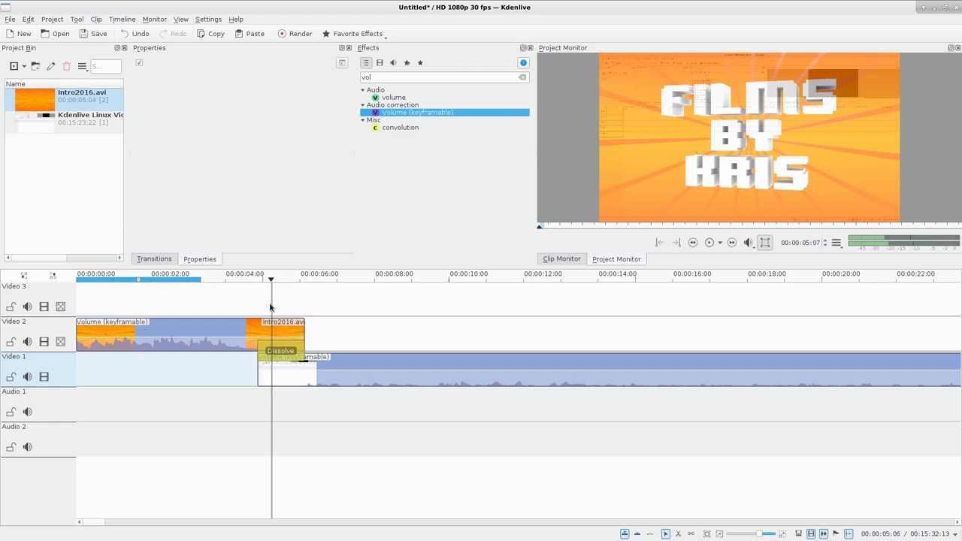
pyautogui.press('space')
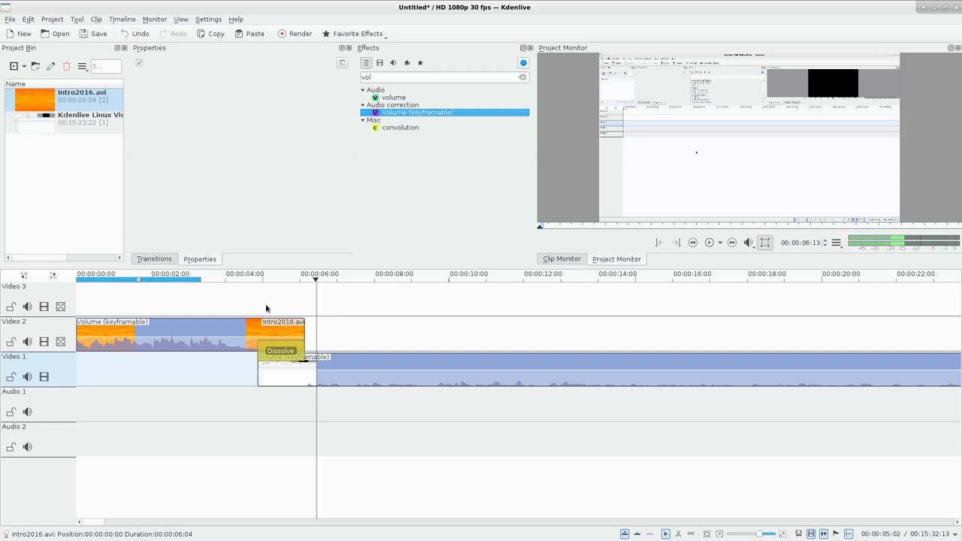
pyautogui.click(265, 308)
pyautogui.moveTo(265, 308); pyautogui.dragTo(256, 311)
pyautogui.press('space')
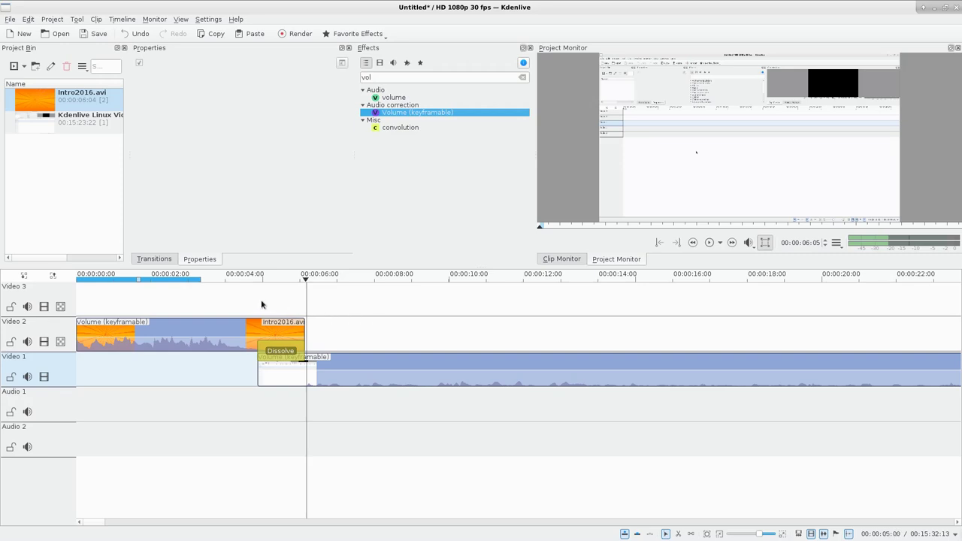
pyautogui.click(197, 301)
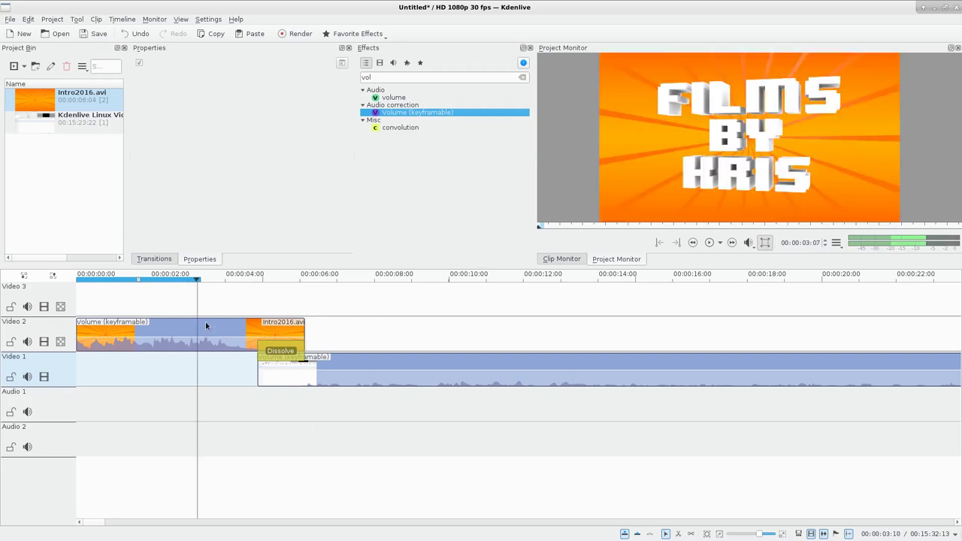
pyautogui.click(256, 310)
pyautogui.click(197, 301)
pyautogui.press('space')
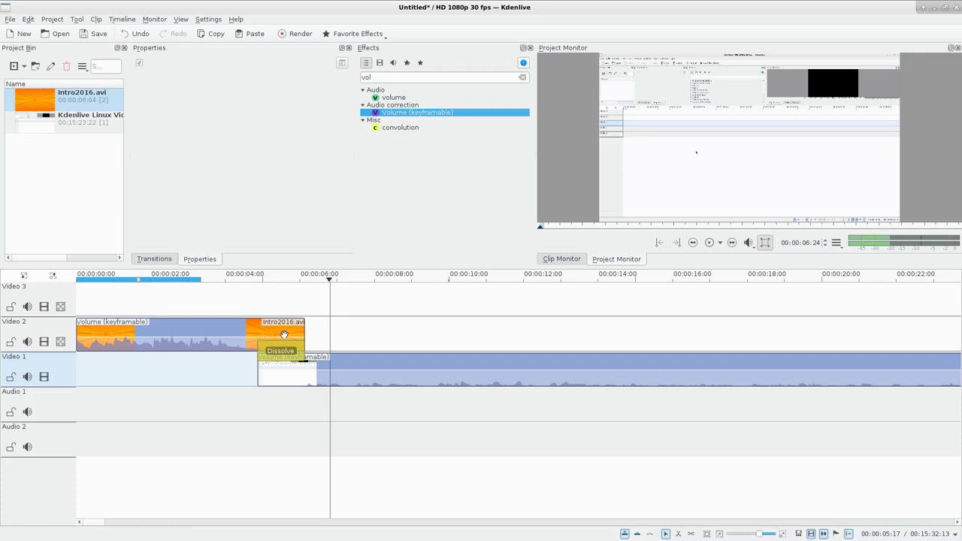
# Add a Dissolve transition where the closing Intro2016.avi on Video 2 overlaps the end of the main clip.
pyautogui.scroll(-5, 602, 354)
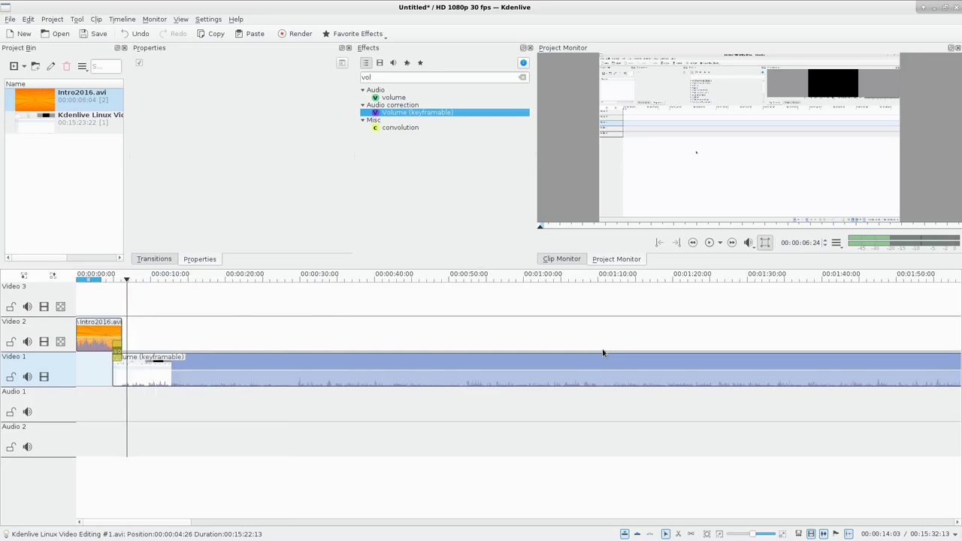
pyautogui.scroll(-2, 626, 348)
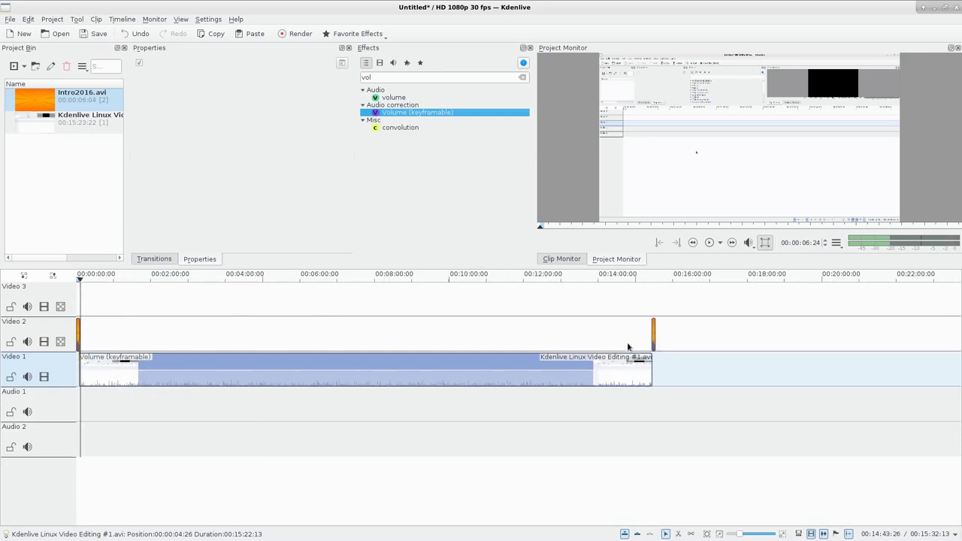
pyautogui.click(644, 343)
pyautogui.scroll(6, 679, 351)
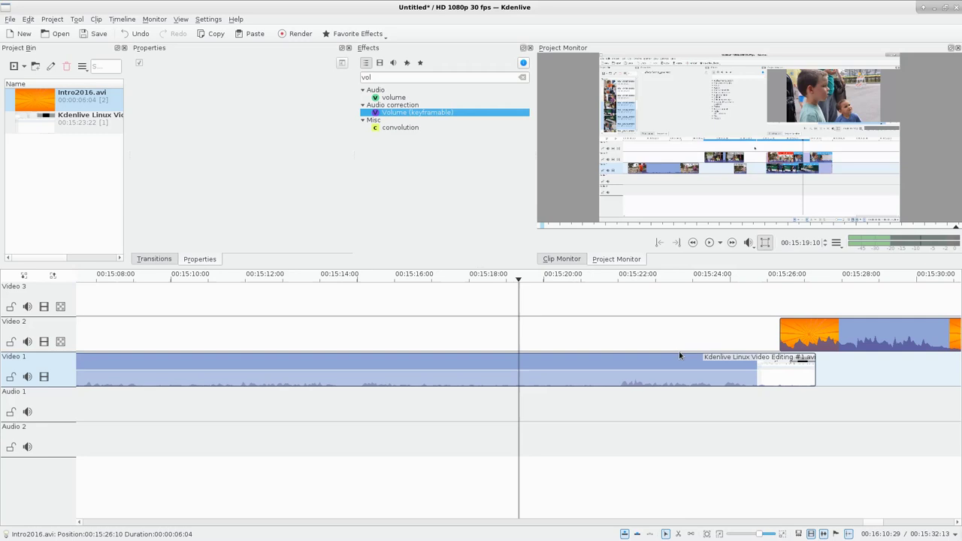
pyautogui.click(783, 350)
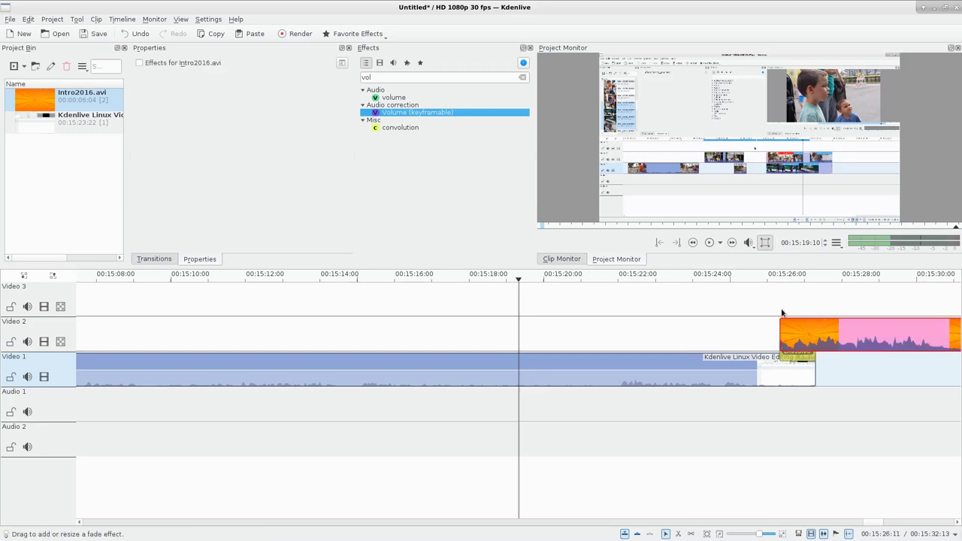
# Play through the dissolve into the closing intro to check it, and select the closing Intro2016.avi clip.
pyautogui.click(779, 309)
pyautogui.press('space')
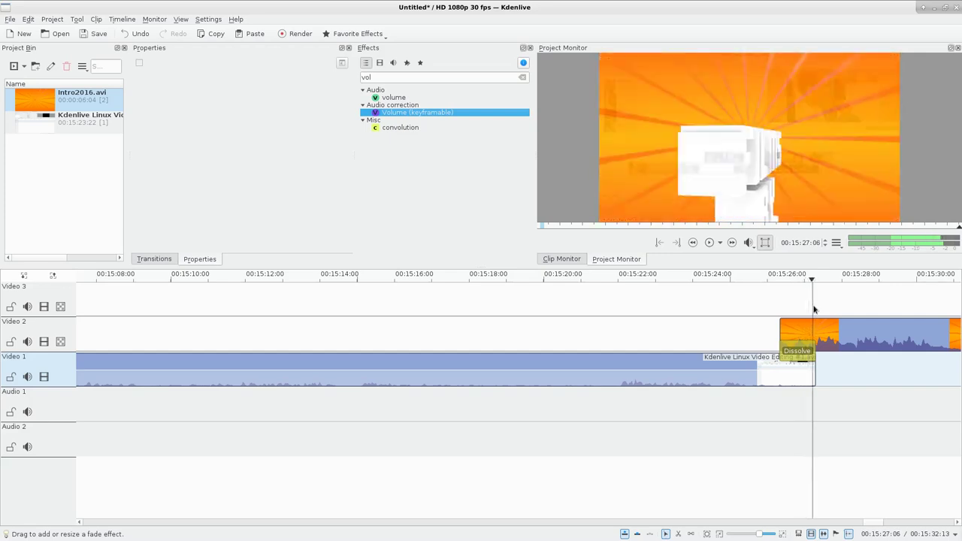
pyautogui.click(838, 322)
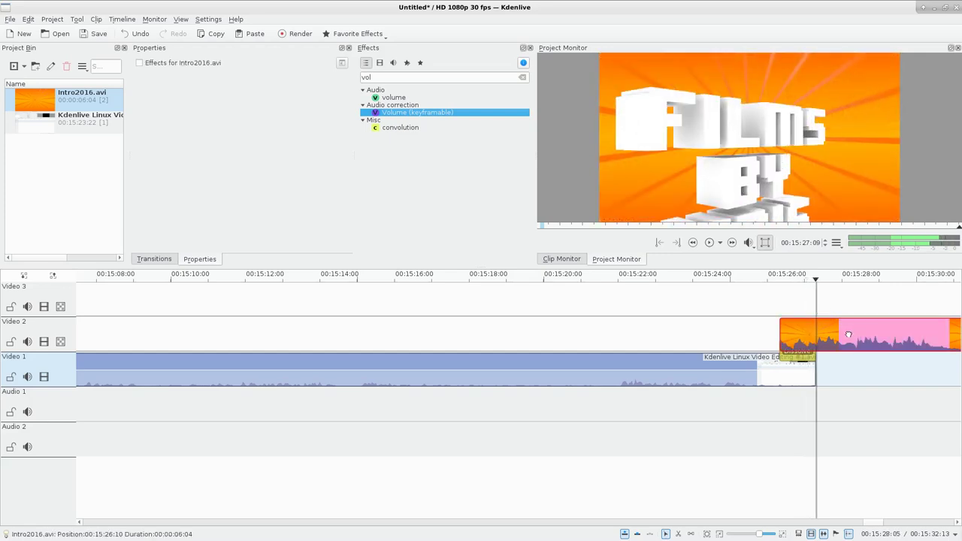
# Add the Volume (keyframable) effect to the closing Intro2016.avi clip and set its starting keyframe's gain to -8 dB.
pyautogui.doubleClick(433, 113)
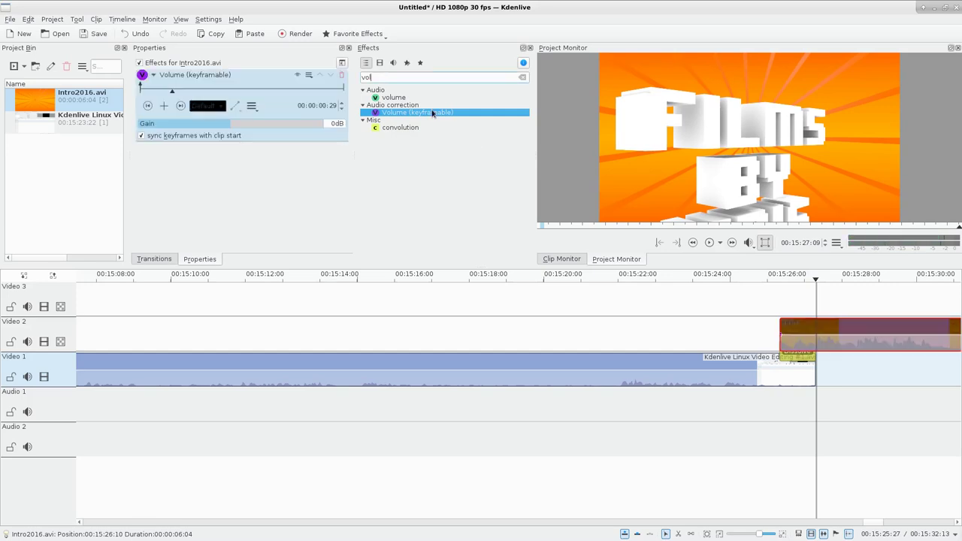
pyautogui.click(147, 106)
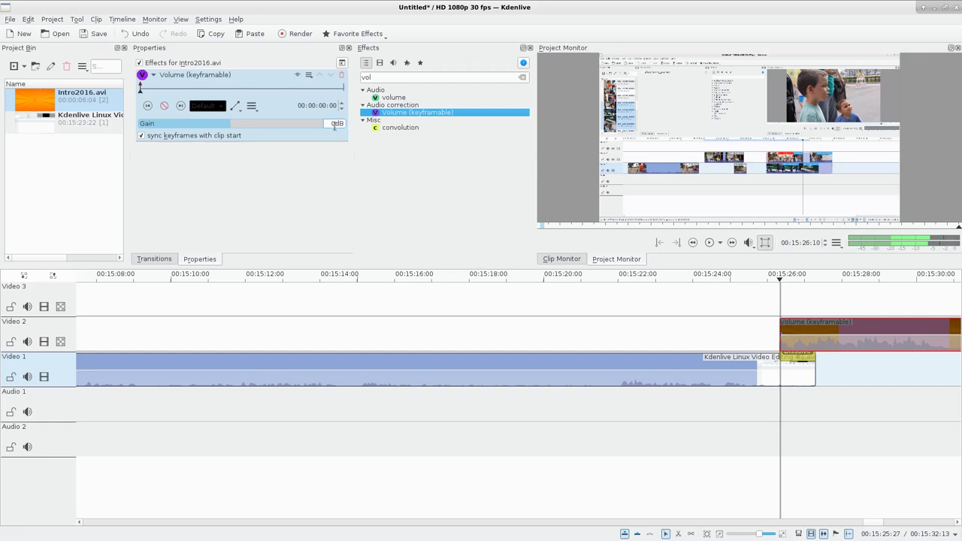
pyautogui.moveTo(330, 124); pyautogui.dragTo(313, 123)
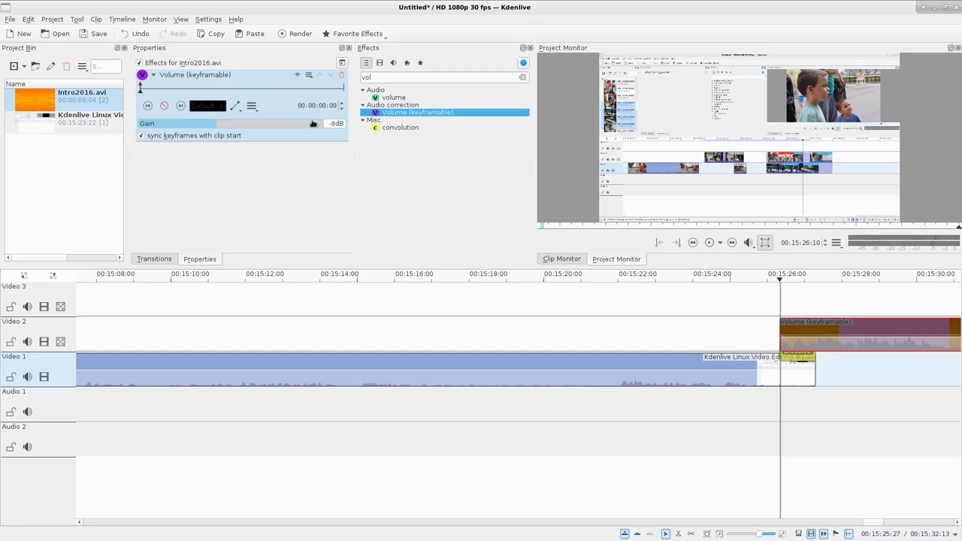
# Set the volume gain at the starting keyframe of the main clip on Video 1 to 2 dB.
pyautogui.click(436, 369)
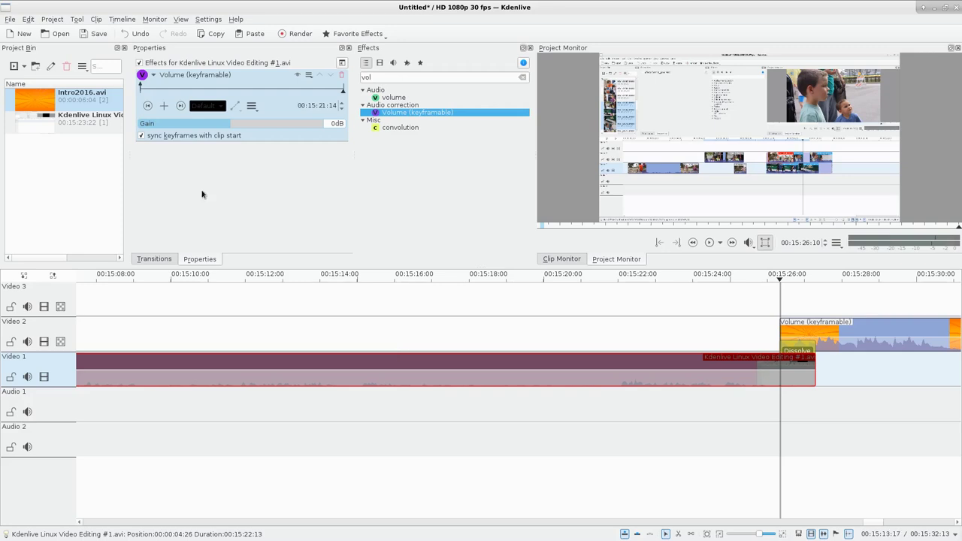
pyautogui.click(148, 106)
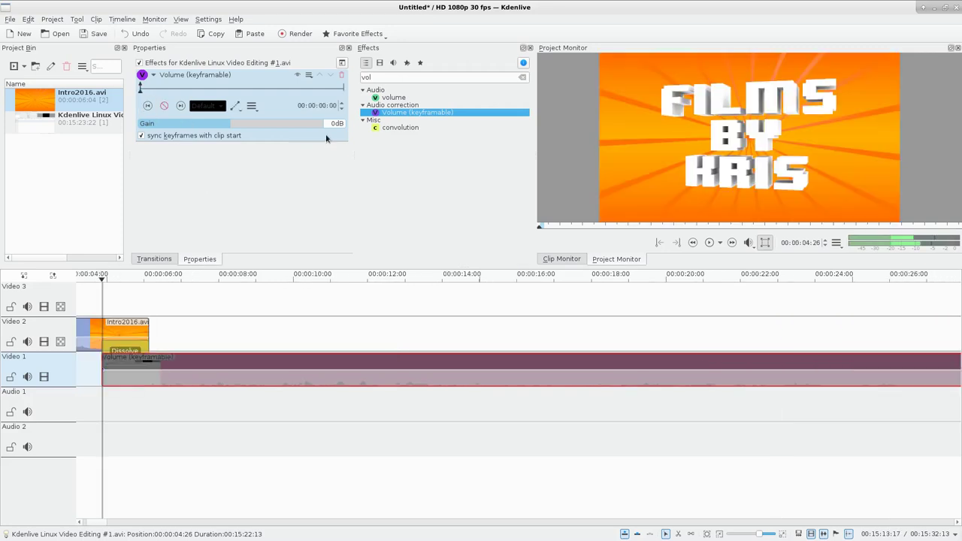
pyautogui.scroll(2, 309, 126)
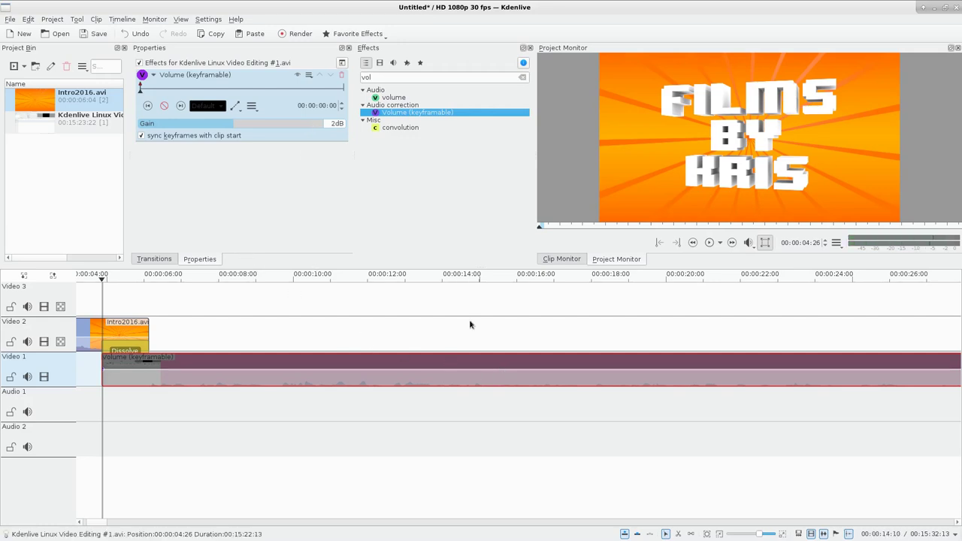
# Play from near the end of the main clip into the closing intro to check the volume balance and dissolve.
pyautogui.scroll(-5, 577, 344)
pyautogui.scroll(-2, 578, 344)
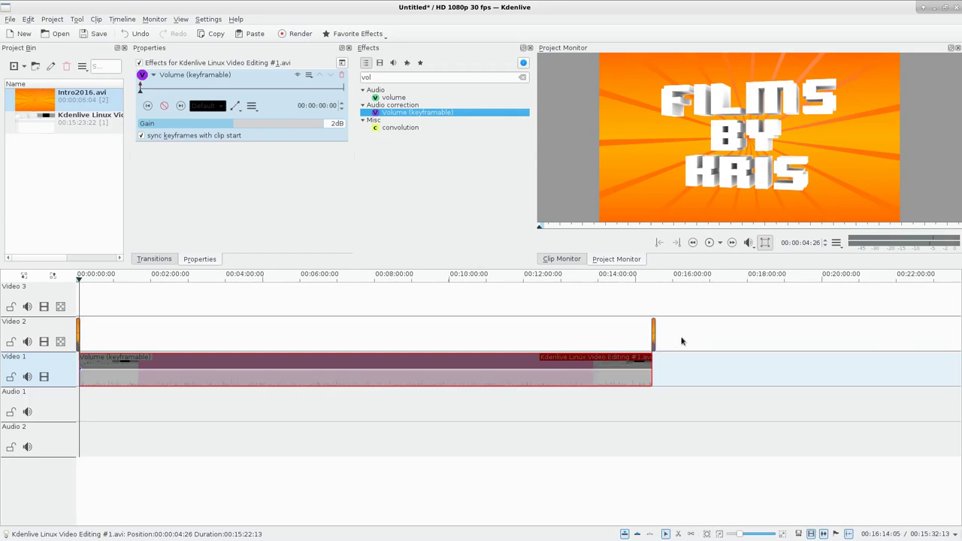
pyautogui.click(651, 361)
pyautogui.scroll(4, 667, 372)
pyautogui.scroll(2, 676, 370)
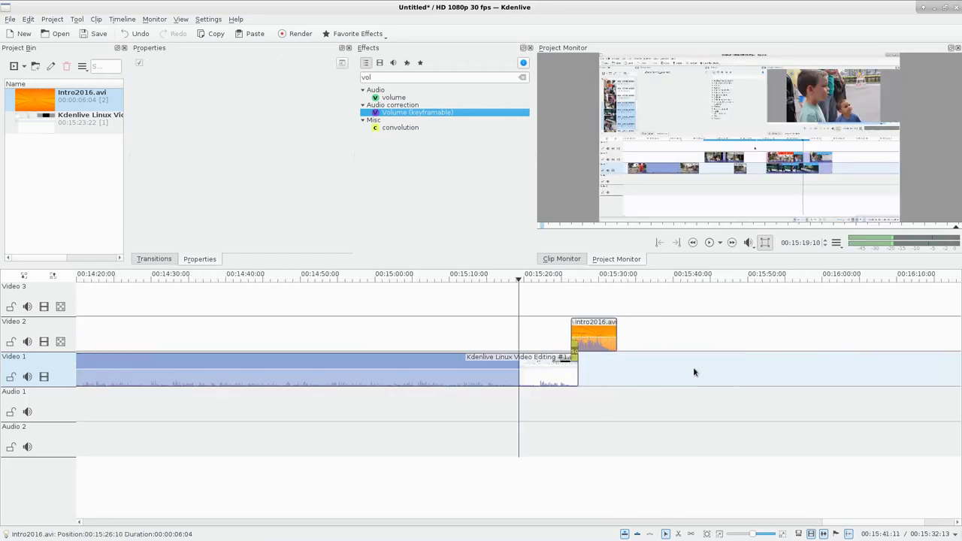
pyautogui.click(552, 331)
pyautogui.press('space')
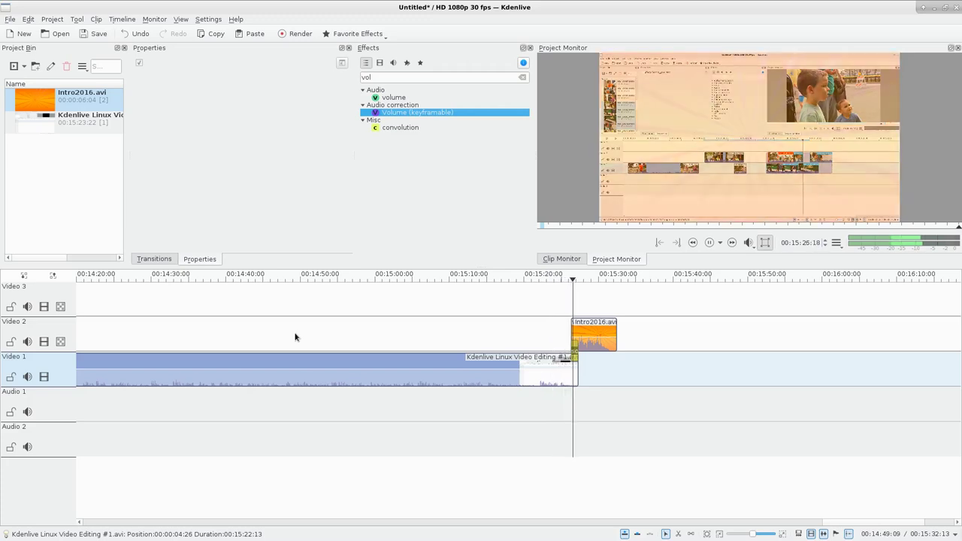
# Move the closing Intro2016.avi on Video 2 later to start at 00:15:26:25, shortening its overlap with the main clip.
pyautogui.hscroll(-3, 528, 379)
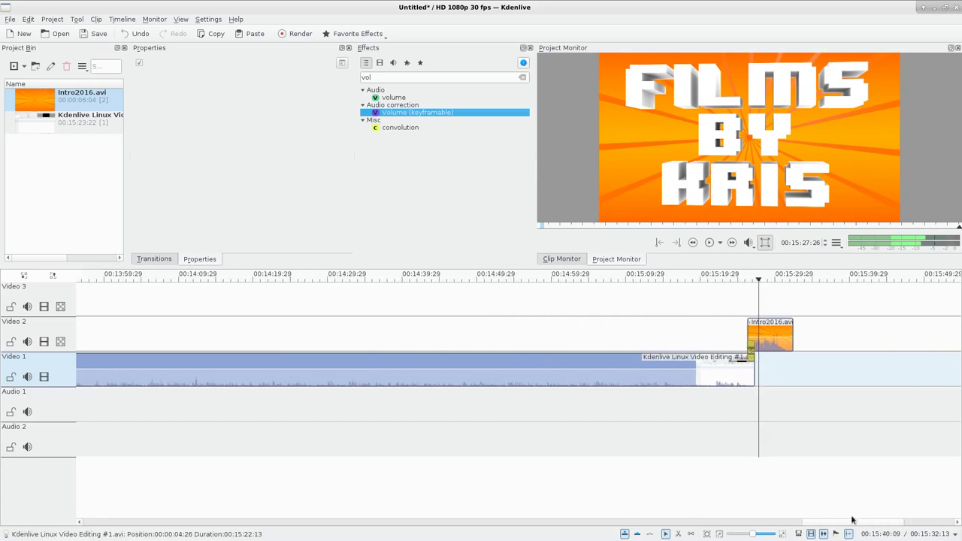
pyautogui.hscroll(5, 855, 523)
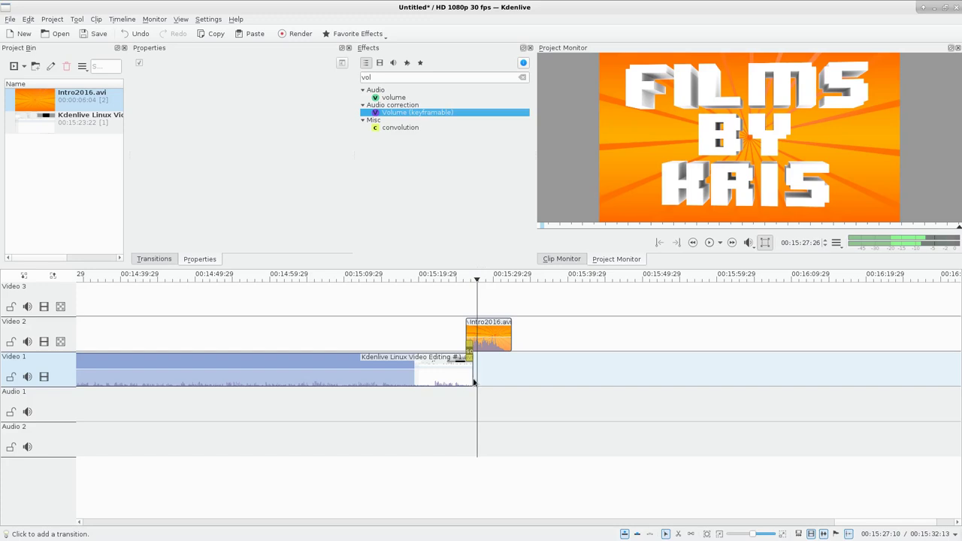
pyautogui.scroll(4, 511, 383)
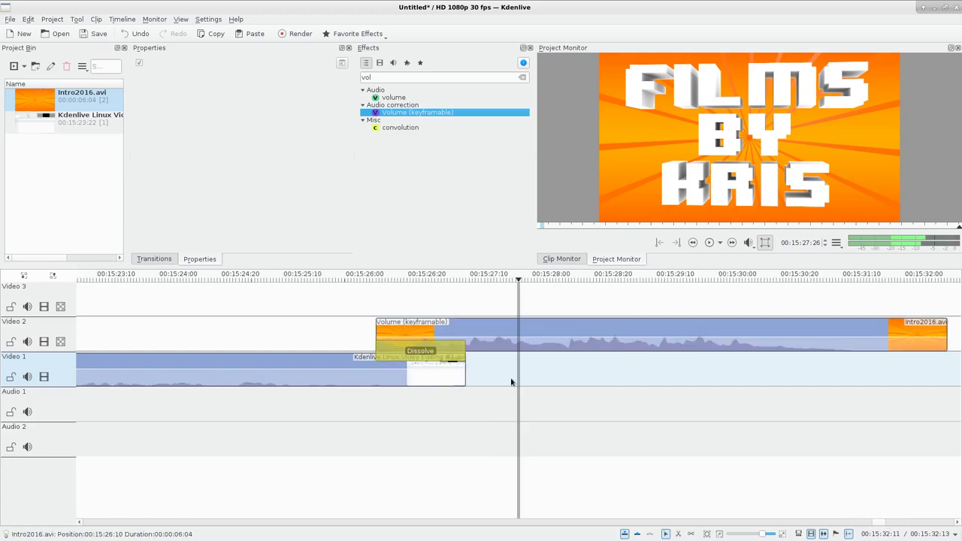
pyautogui.moveTo(458, 328); pyautogui.dragTo(504, 329)
# Play from just before the shortened dissolve through the closing intro to check the transition.
pyautogui.click(374, 322)
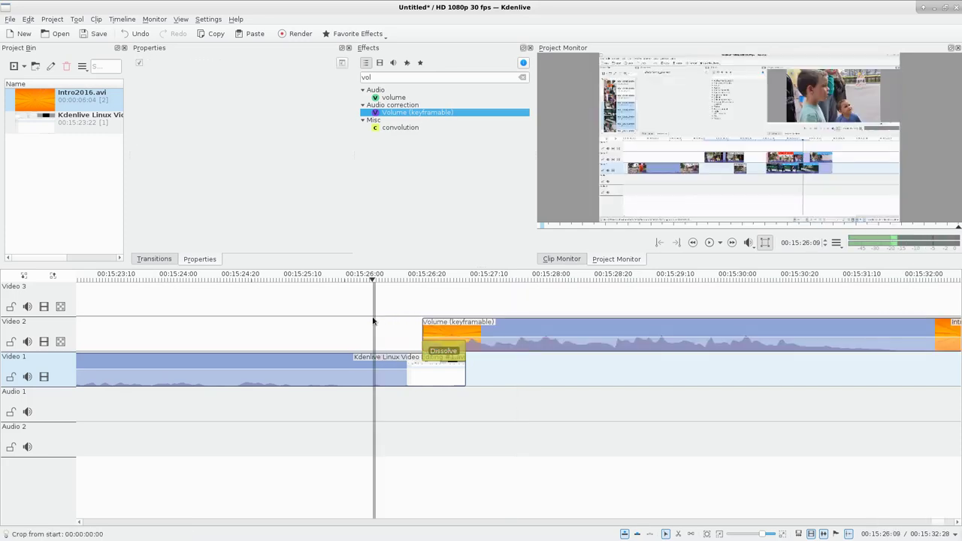
pyautogui.press('space')
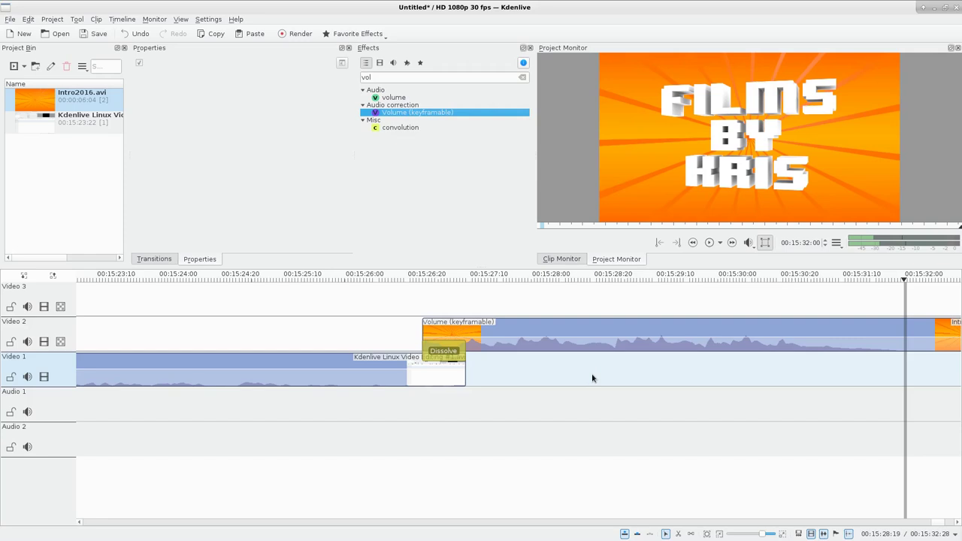
pyautogui.scroll(-3, 584, 376)
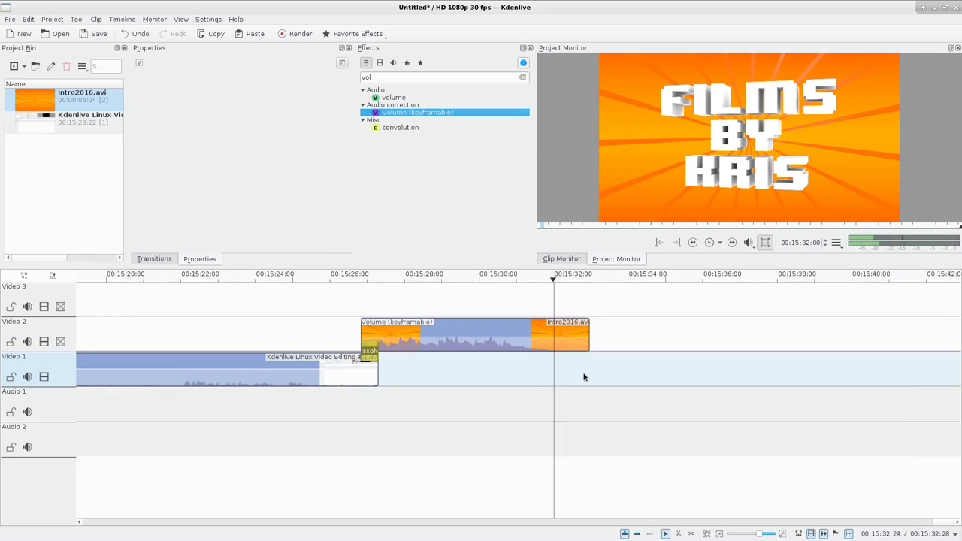
# Try the Greyscale colour effect on the closing Intro2016.avi clip and remove it from the clip again.
pyautogui.moveTo(526, 308)
pyautogui.mouseDown()
pyautogui.moveTo(590, 308)
pyautogui.moveTo(527, 310)
pyautogui.mouseUp()
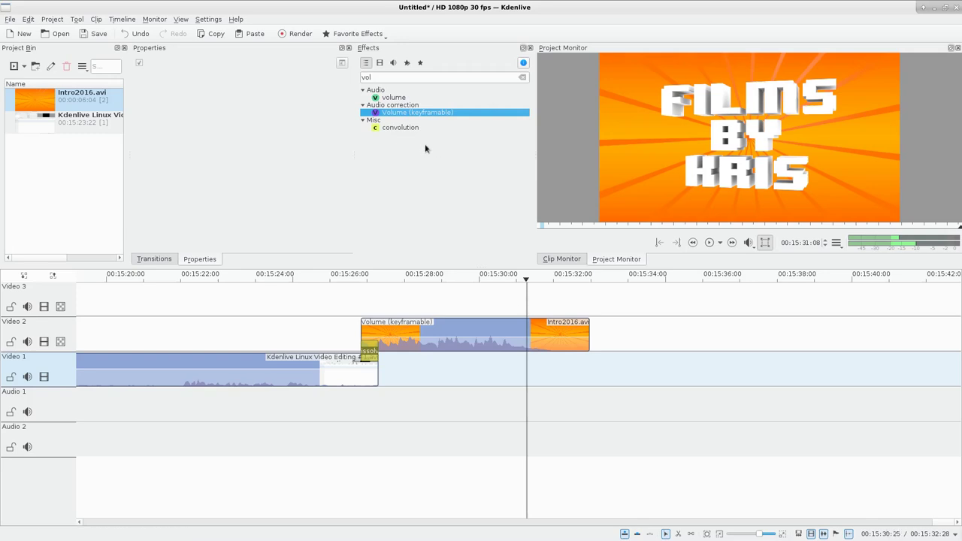
pyautogui.click(523, 79)
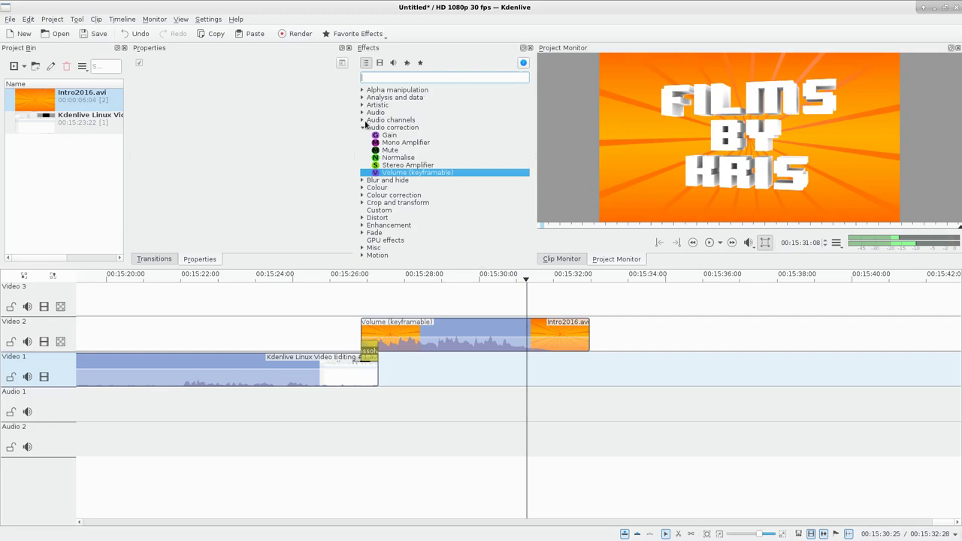
pyautogui.click(363, 188)
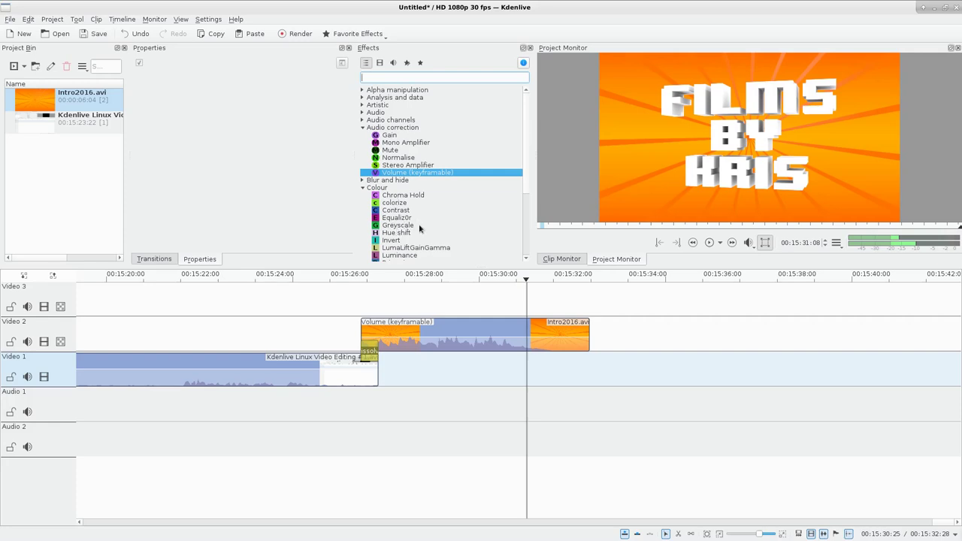
pyautogui.scroll(-1, 404, 235)
pyautogui.scroll(-2, 410, 220)
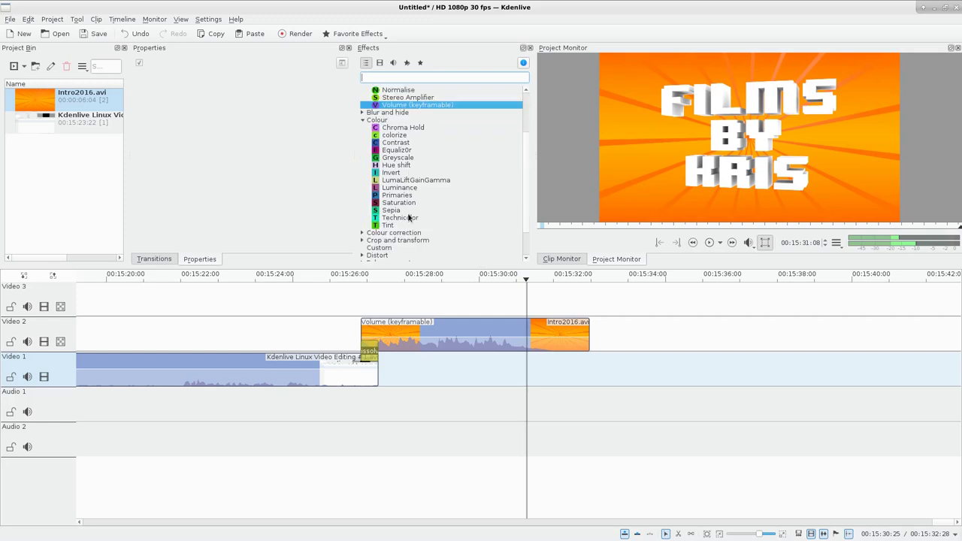
pyautogui.click(467, 325)
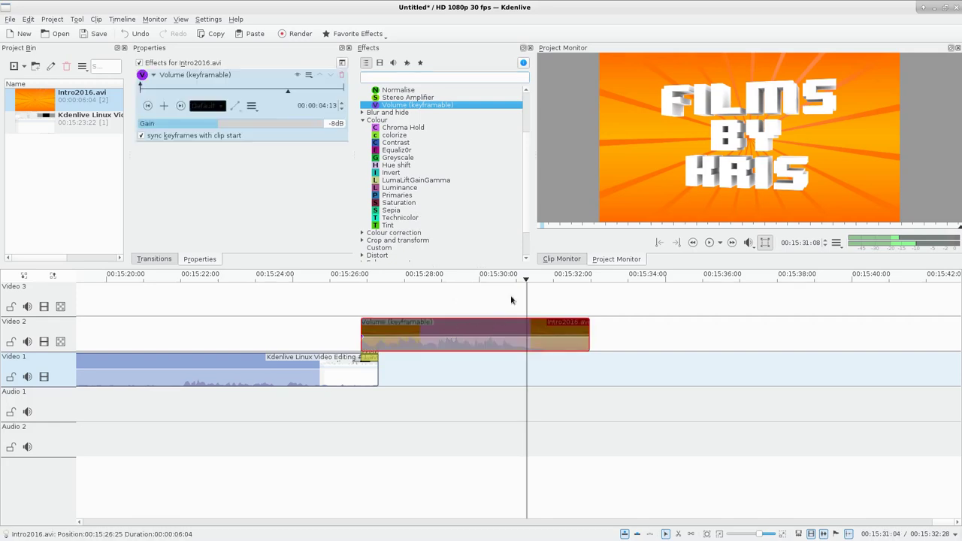
pyautogui.click(476, 296)
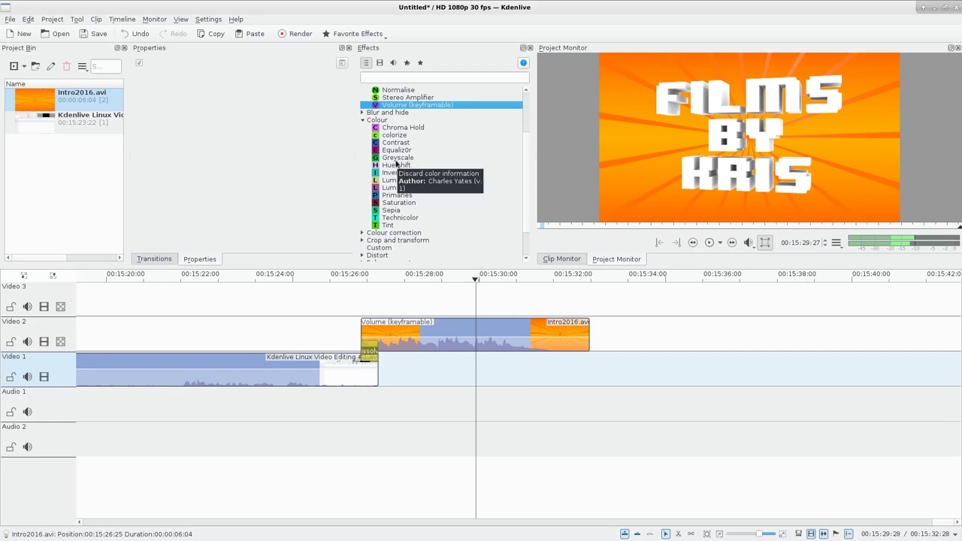
pyautogui.click(449, 319)
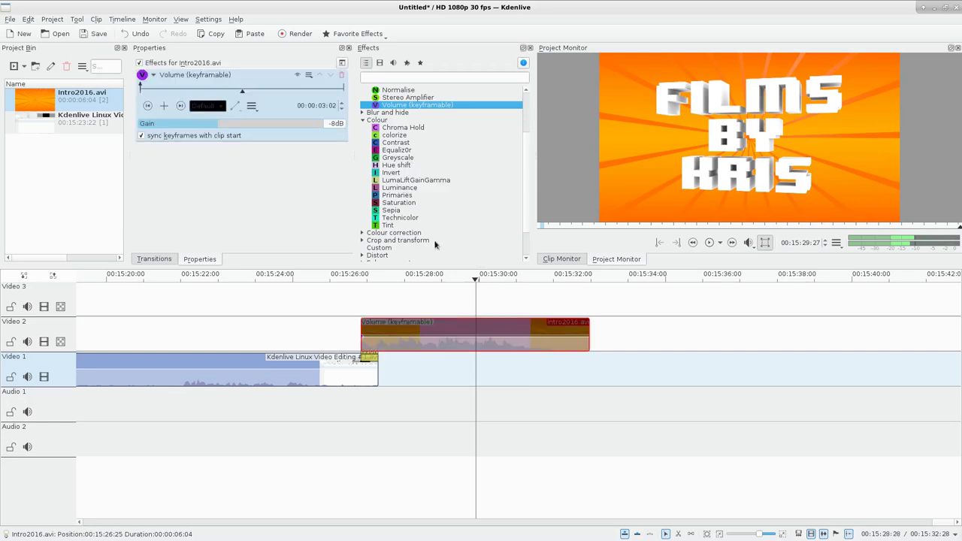
pyautogui.doubleClick(398, 158)
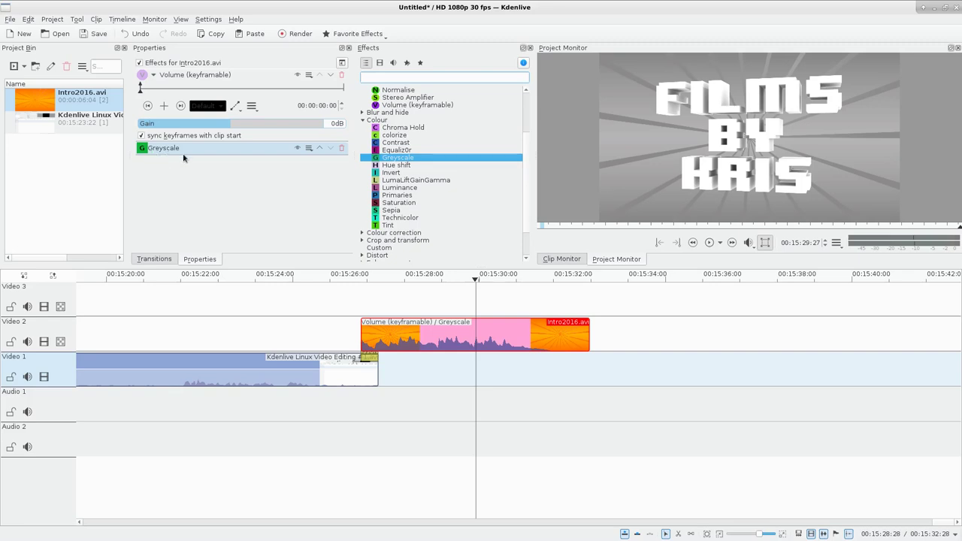
pyautogui.click(340, 150)
# Add the Saturation effect to the closing intro, try it at 1000, and set the saturation to 1.
pyautogui.click(391, 79)
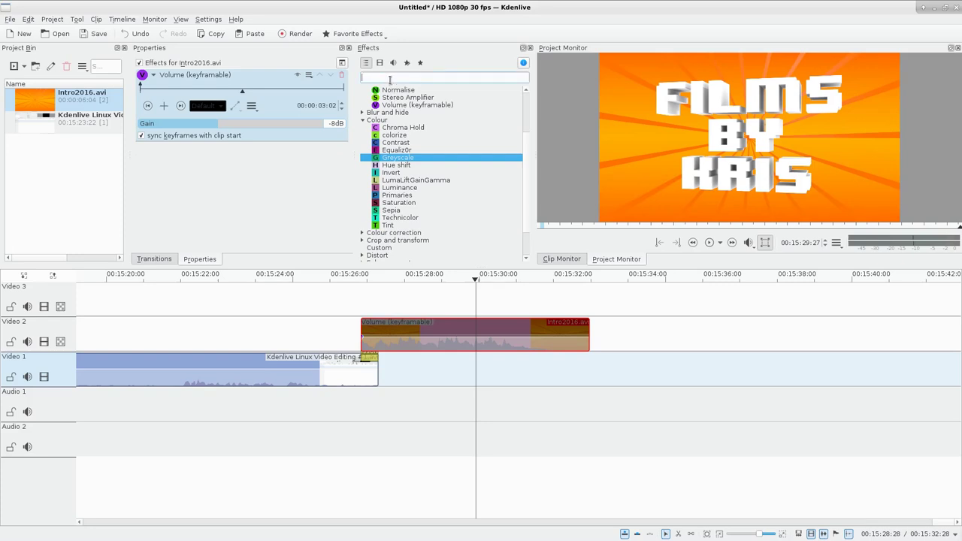
pyautogui.write('sat')
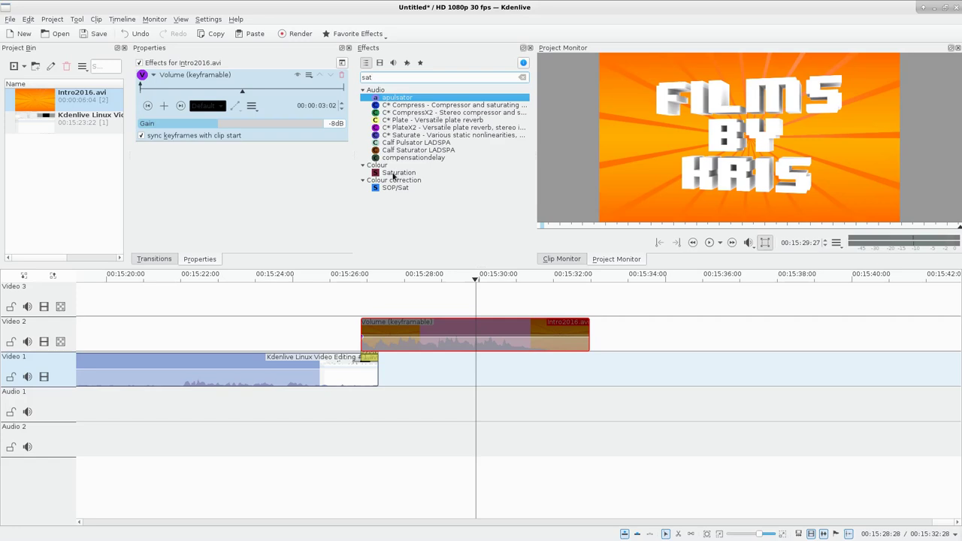
pyautogui.doubleClick(393, 174)
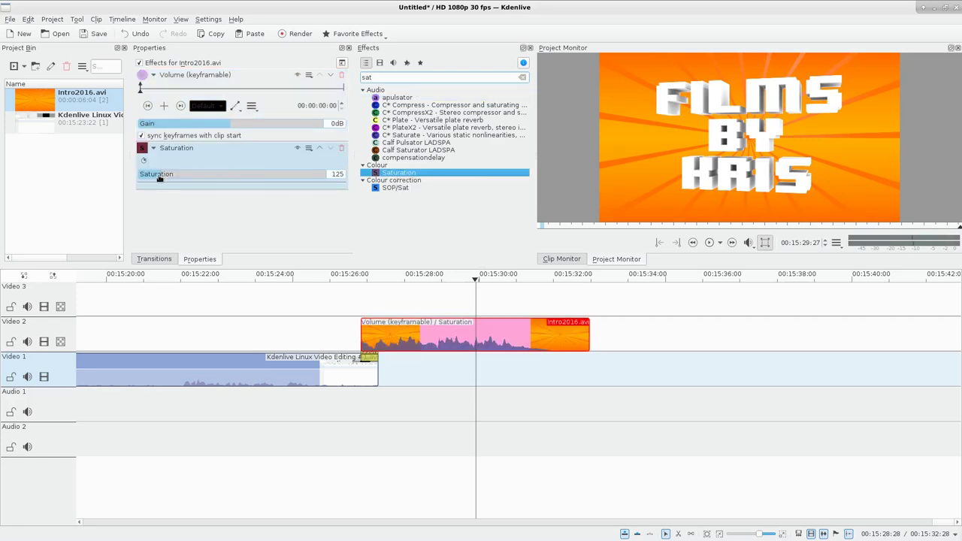
pyautogui.moveTo(159, 178); pyautogui.dragTo(340, 181)
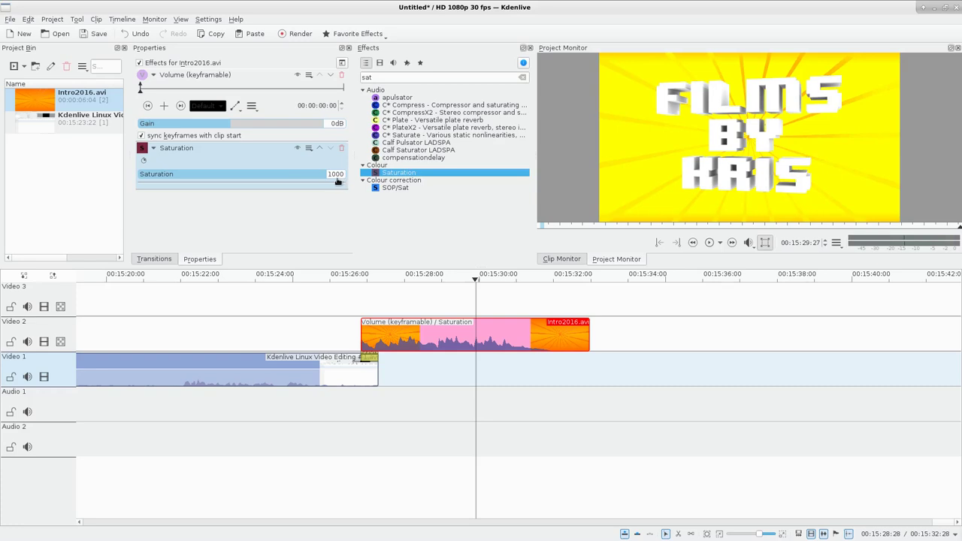
pyautogui.moveTo(338, 181); pyautogui.dragTo(22, 177)
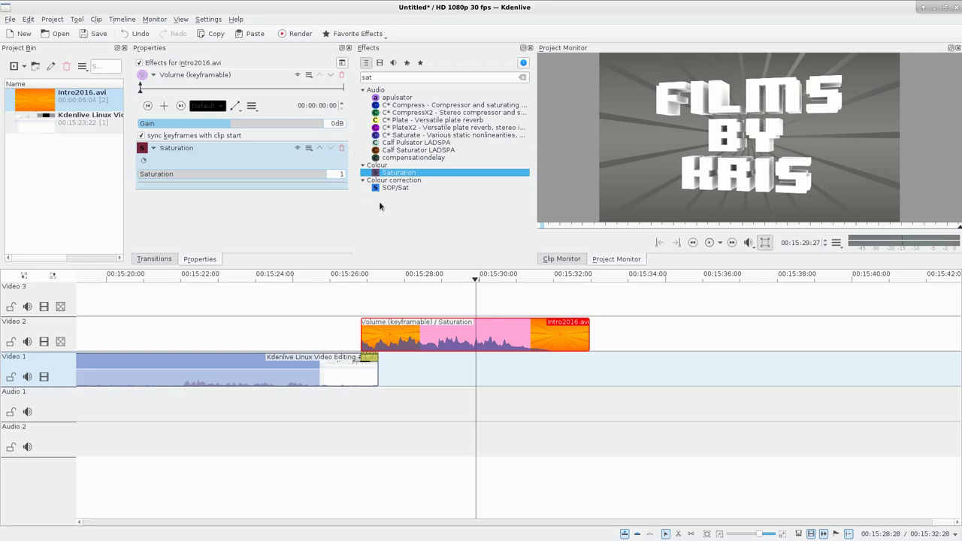
# Find the Greyscale effect and add it to the closing intro after the Saturation effect.
pyautogui.doubleClick(383, 78)
pyautogui.write('gre')
pyautogui.doubleClick(391, 98)
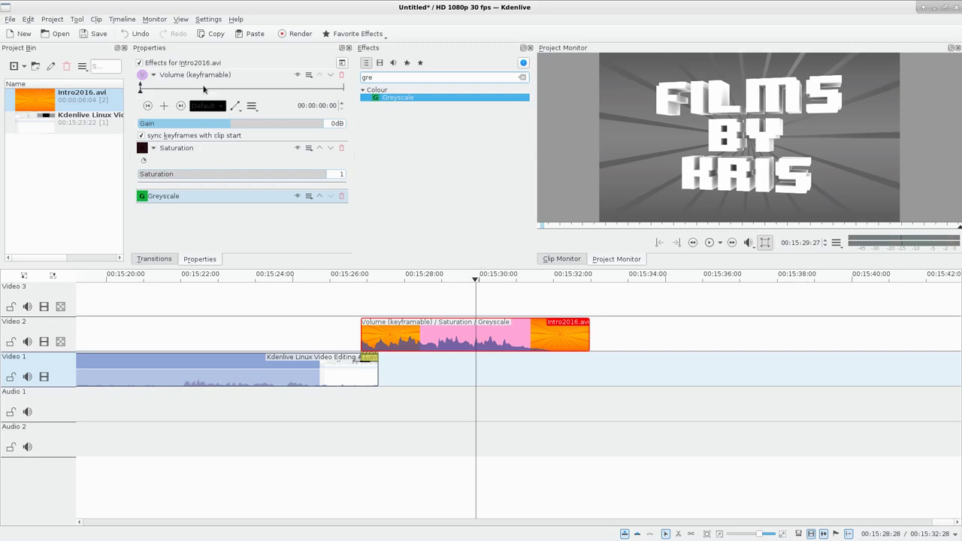
# Toggle the Saturation and Greyscale effects alternately to compare their looks, leaving Saturation disabled and Greyscale enabled.
pyautogui.click(297, 150)
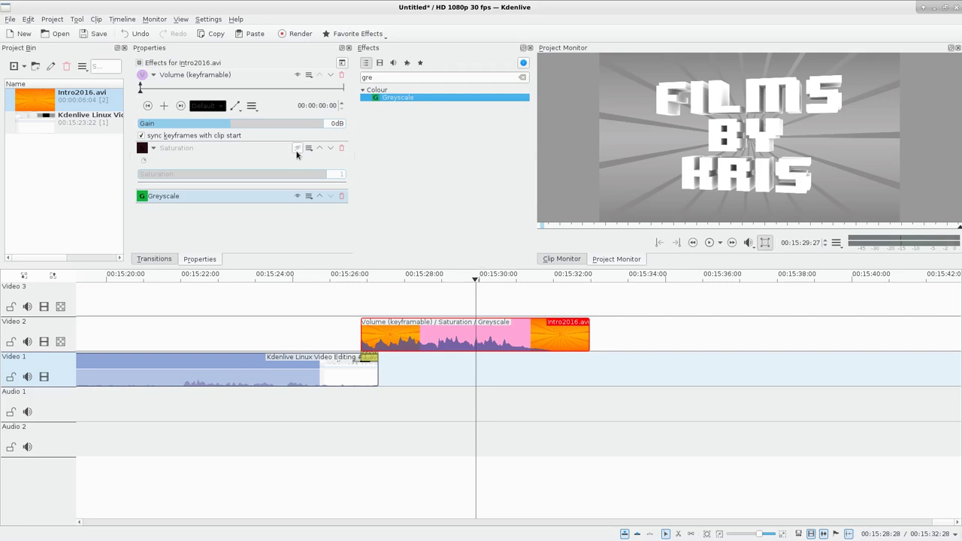
pyautogui.click(297, 149)
pyautogui.click(297, 196)
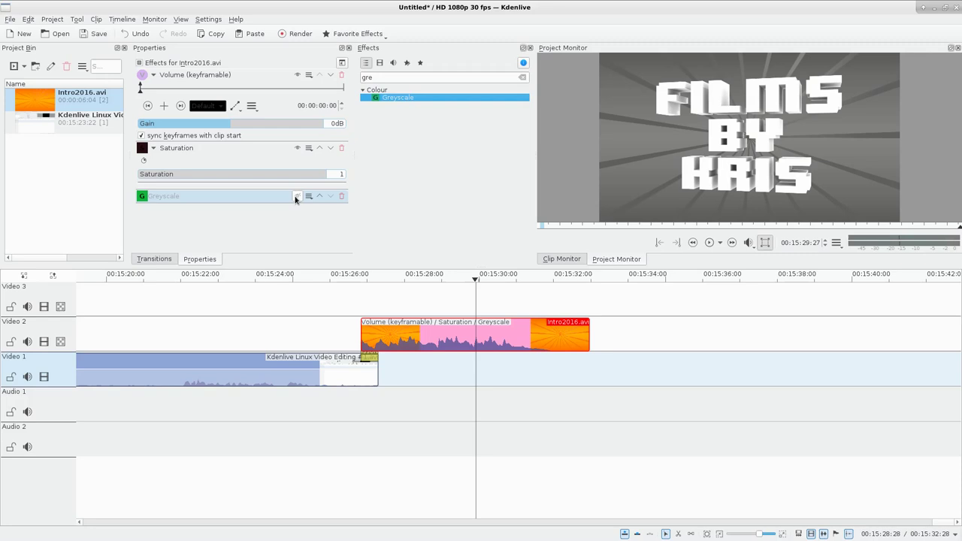
pyautogui.click(297, 148)
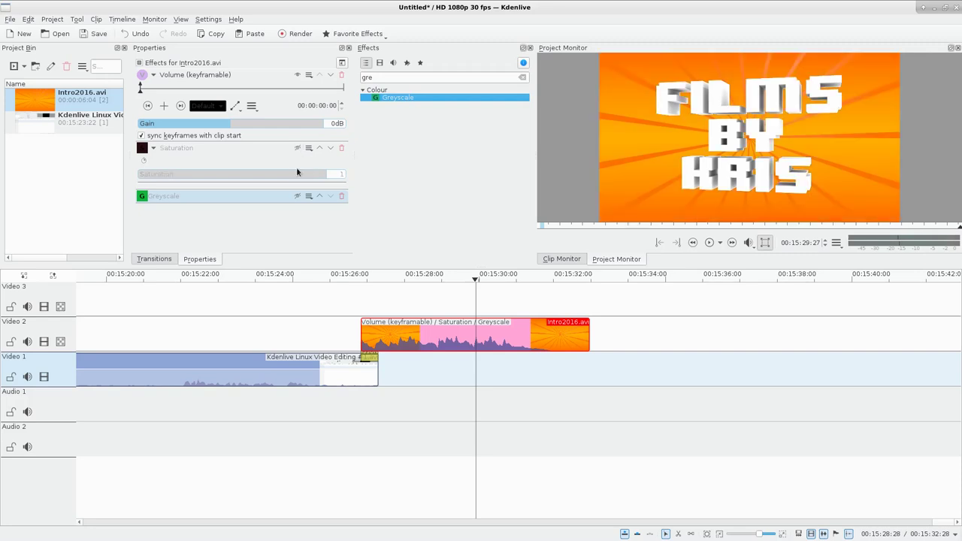
pyautogui.click(297, 198)
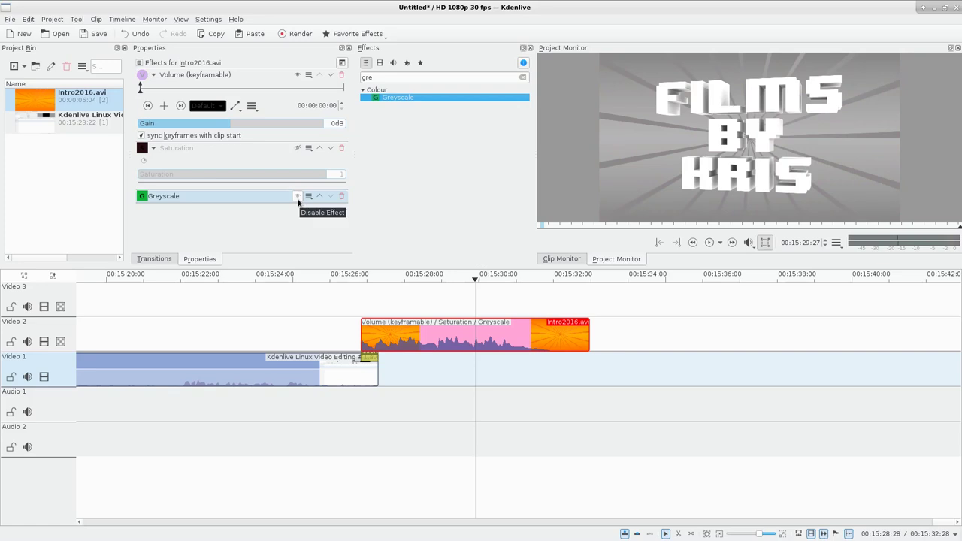
pyautogui.click(298, 198)
pyautogui.click(297, 148)
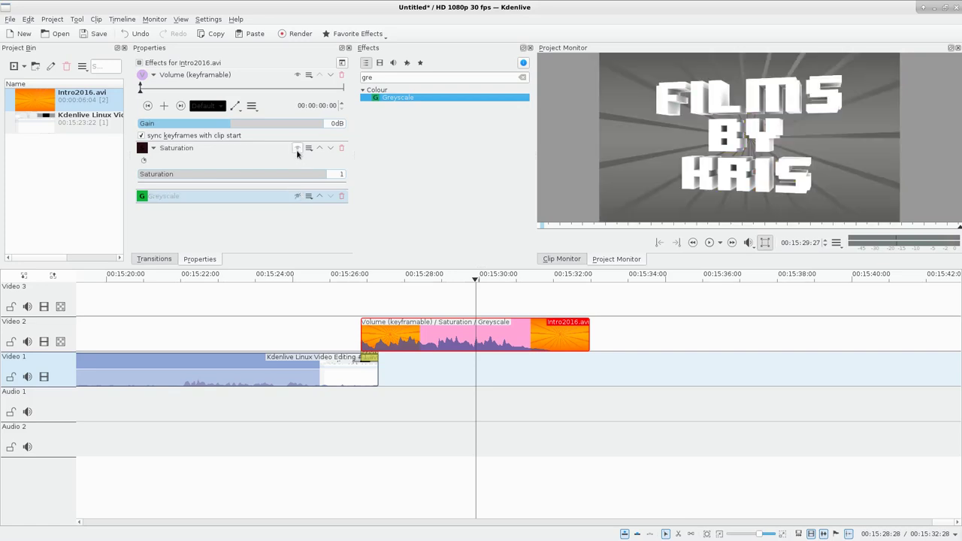
pyautogui.click(297, 148)
pyautogui.click(297, 196)
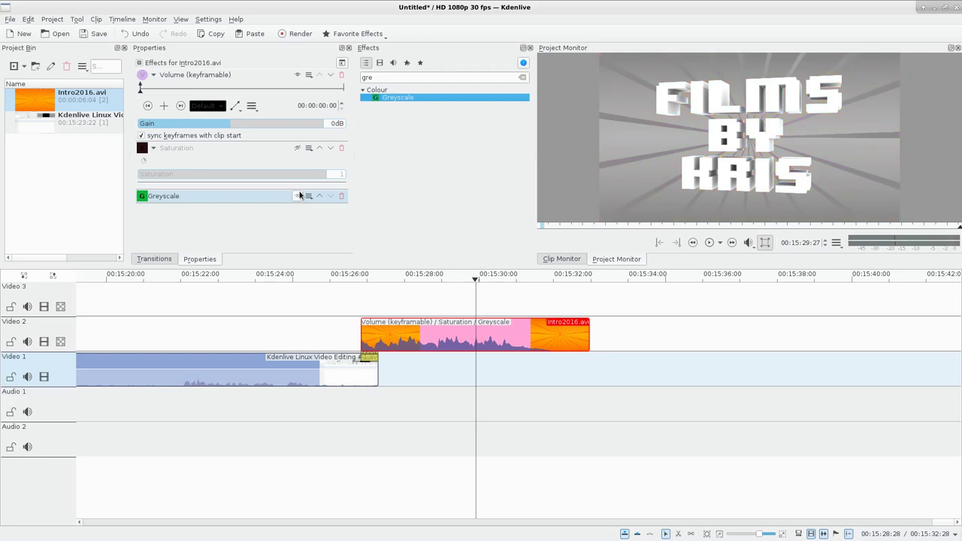
# Disable Greyscale and re-enable Saturation on the closing intro, and delete the Greyscale effect from the clip.
pyautogui.click(298, 196)
pyautogui.click(296, 148)
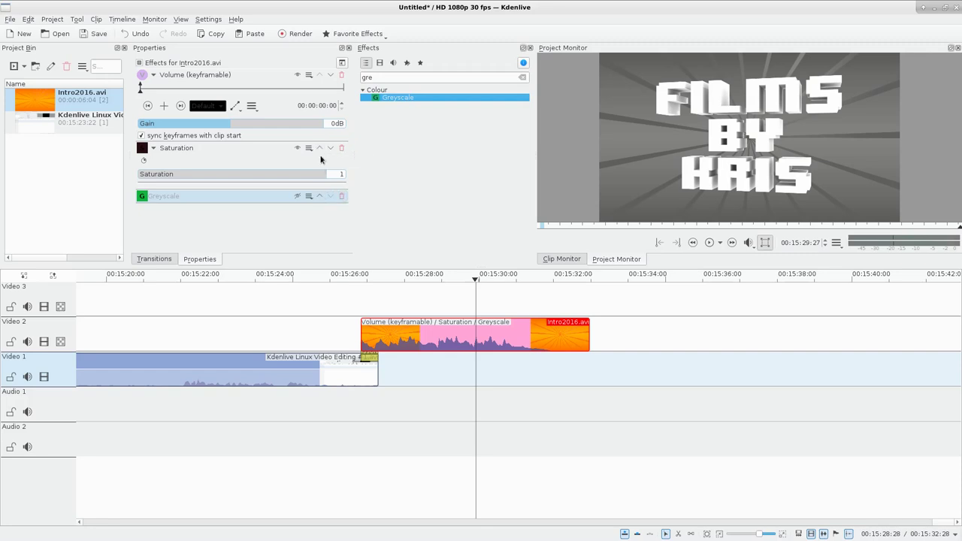
pyautogui.click(341, 196)
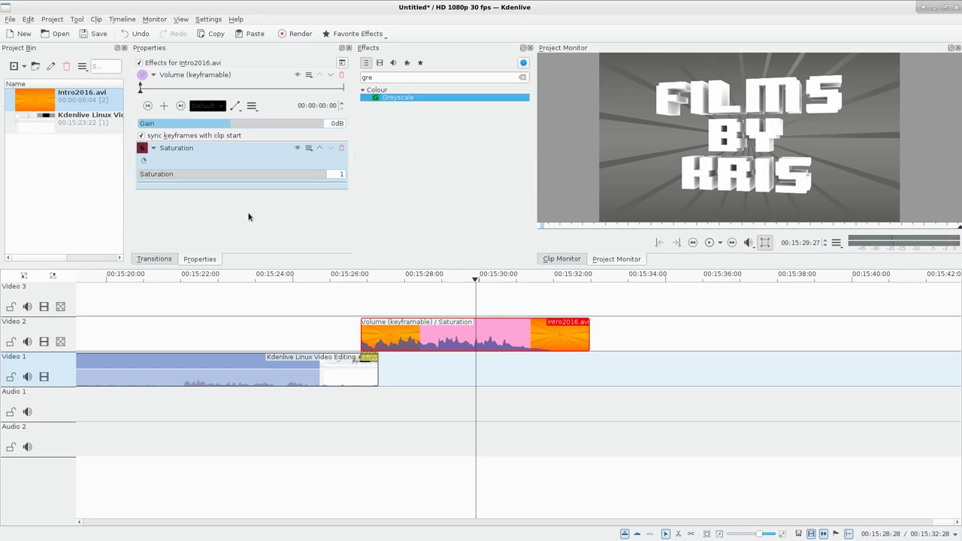
# Find the Contrast and Brightness effects and add both to the closing intro after Saturation.
pyautogui.doubleClick(378, 77)
pyautogui.write('con')
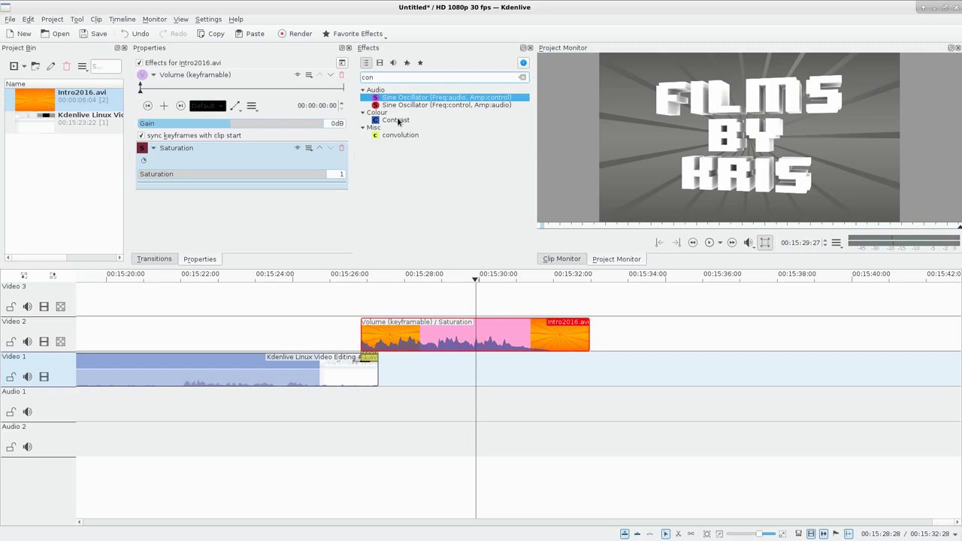
pyautogui.doubleClick(397, 121)
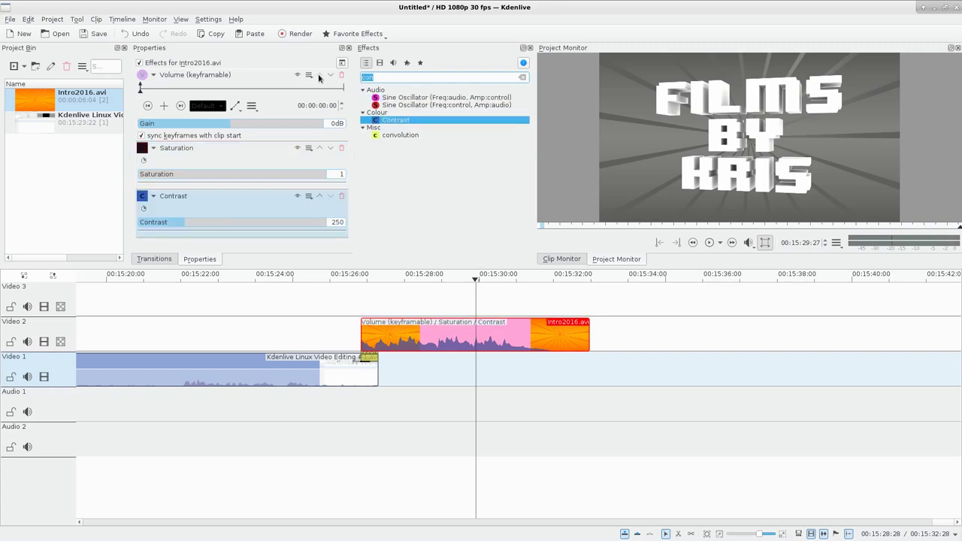
pyautogui.write('brigh')
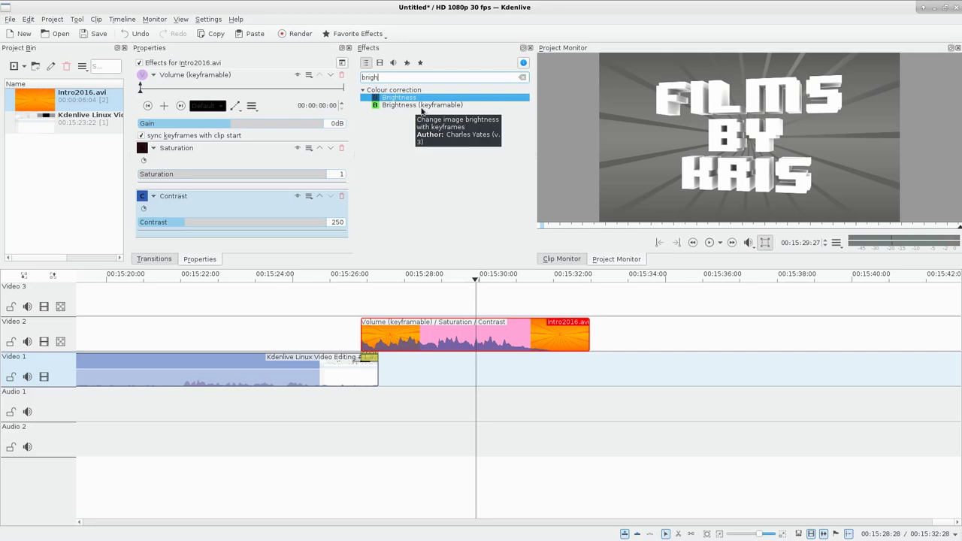
pyautogui.doubleClick(400, 98)
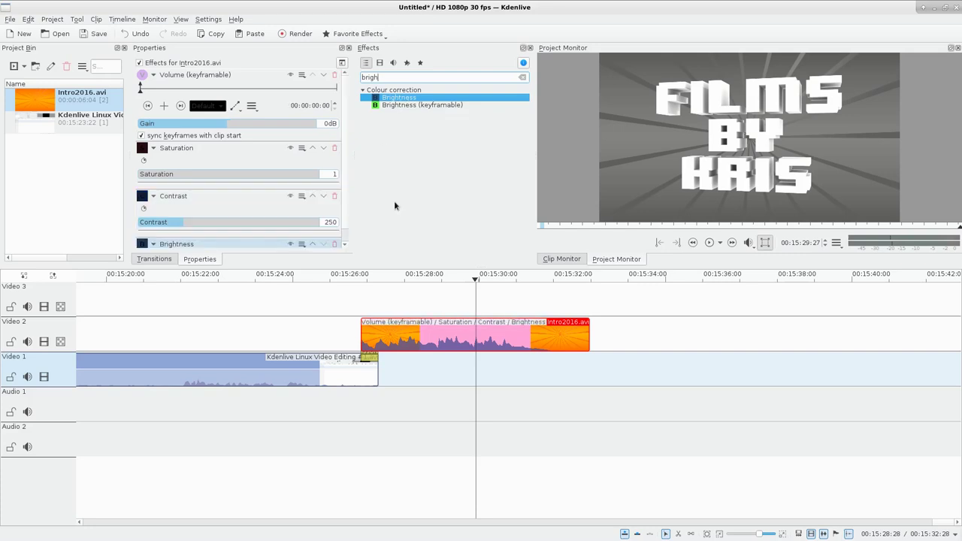
# Raise the closing intro's brightness to about 934 and its contrast to 1000.
pyautogui.scroll(-1, 250, 213)
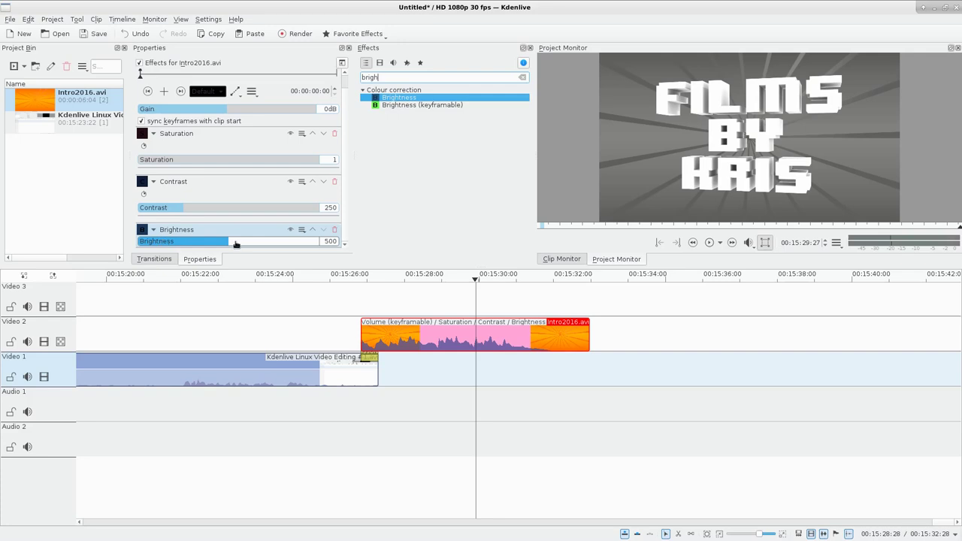
pyautogui.moveTo(230, 245); pyautogui.dragTo(307, 249)
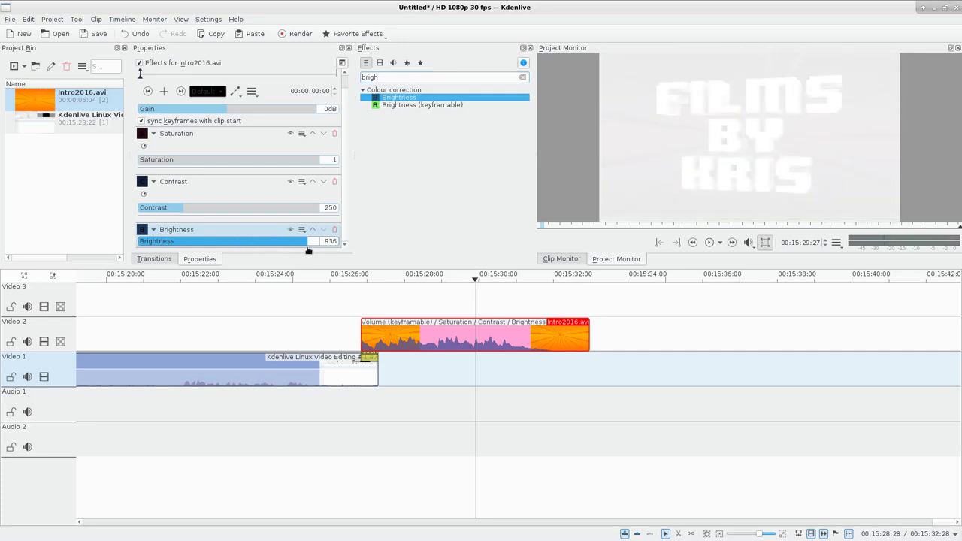
pyautogui.moveTo(187, 210); pyautogui.dragTo(336, 211)
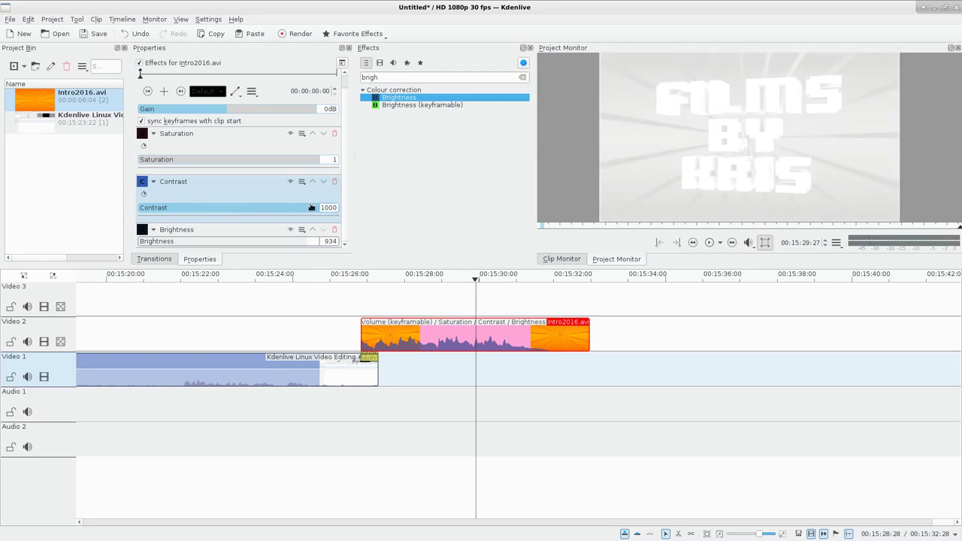
# Try Brightness ahead of Contrast in the effect order with a brightness of 757, and put Contrast back ahead of Brightness.
pyautogui.click(271, 231)
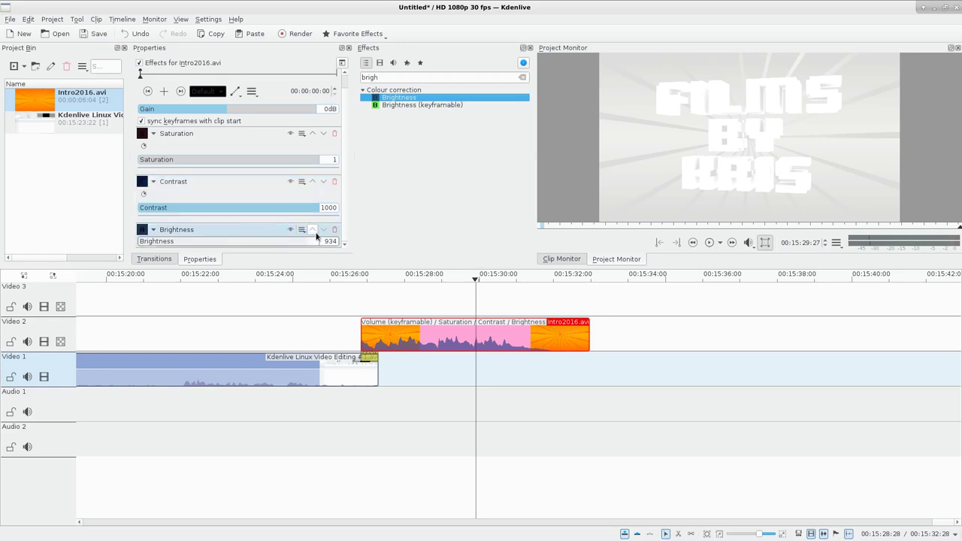
pyautogui.click(316, 234)
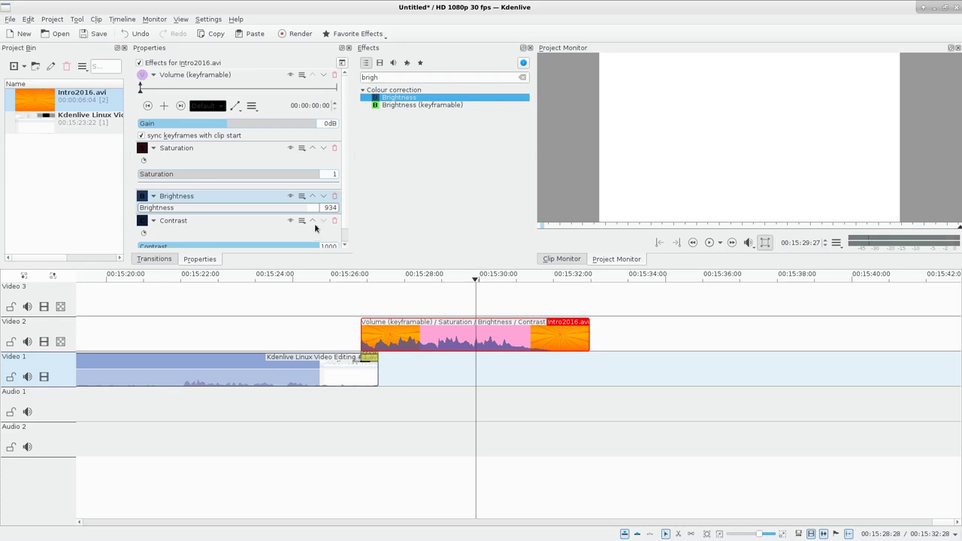
pyautogui.moveTo(313, 211); pyautogui.dragTo(275, 211)
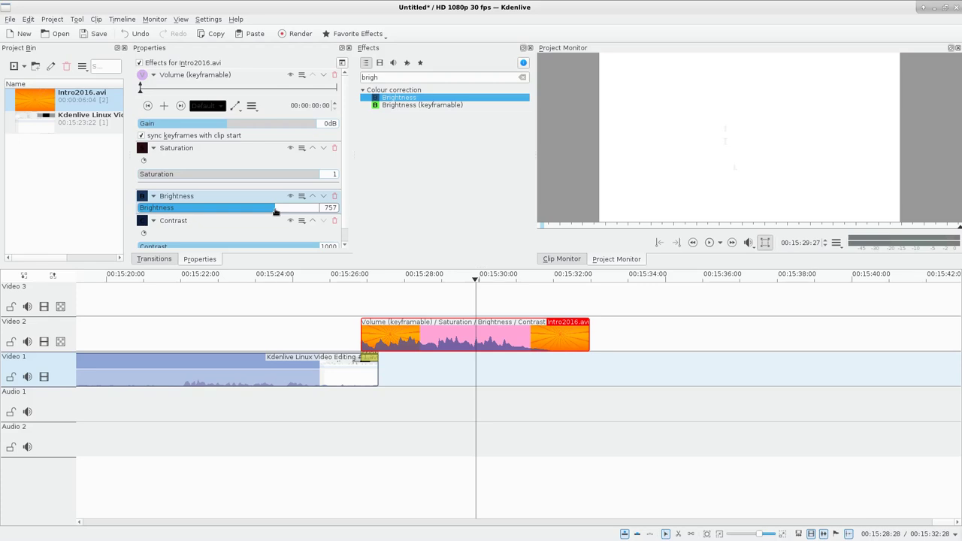
pyautogui.click(313, 220)
pyautogui.scroll(-1, 229, 233)
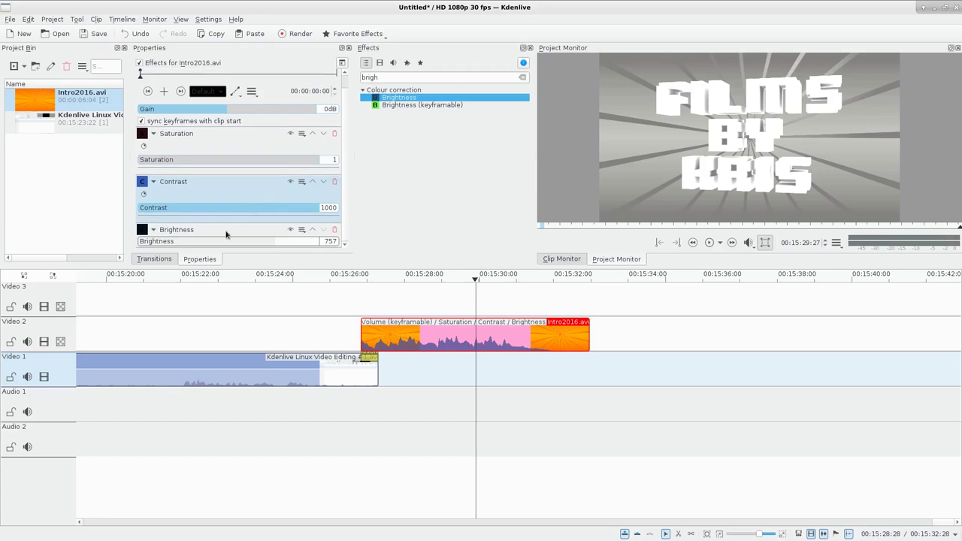
# Set the brightness to about 920 and move Saturation to the end of the closing intro's effect order.
pyautogui.moveTo(276, 242); pyautogui.dragTo(306, 246)
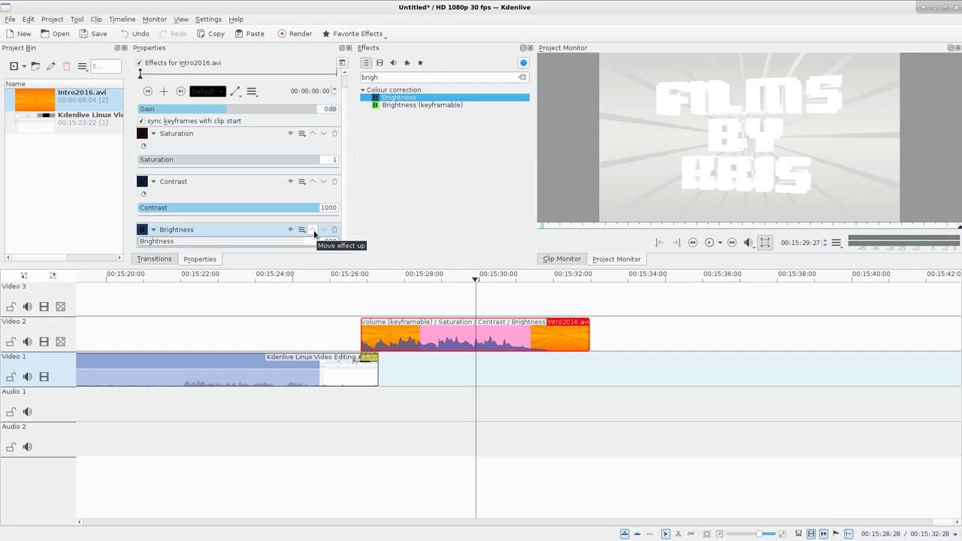
pyautogui.click(324, 134)
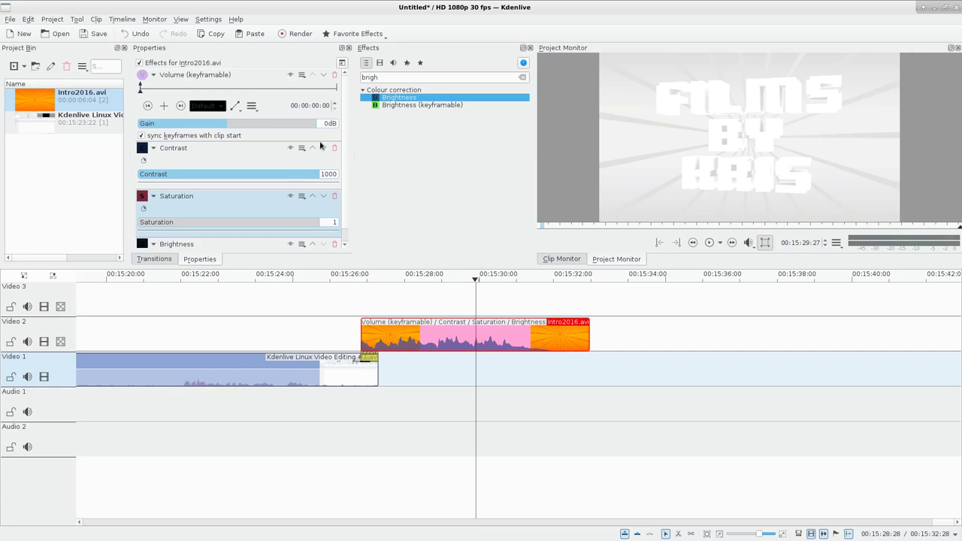
pyautogui.click(324, 197)
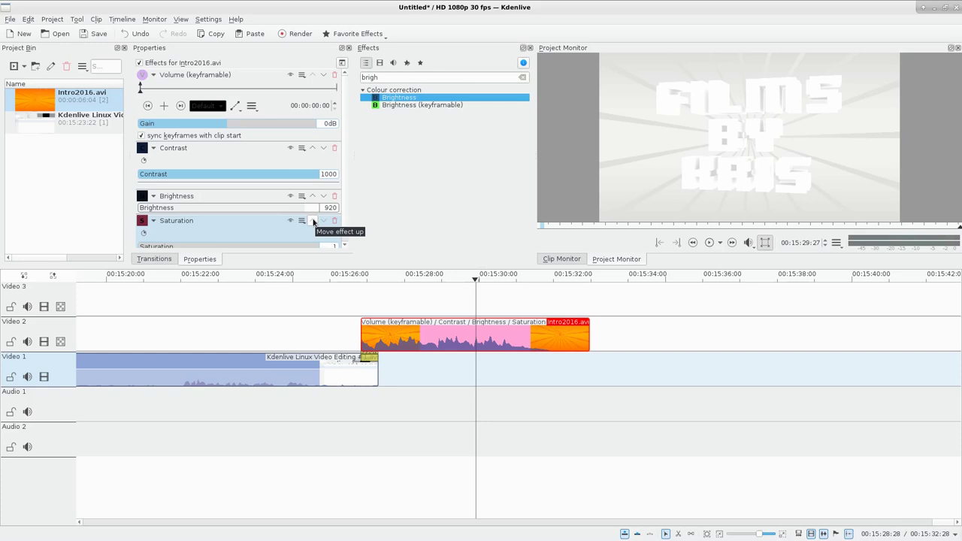
# Delete the Saturation, Brightness and Contrast effects from the closing intro, keeping only its volume effect.
pyautogui.click(335, 220)
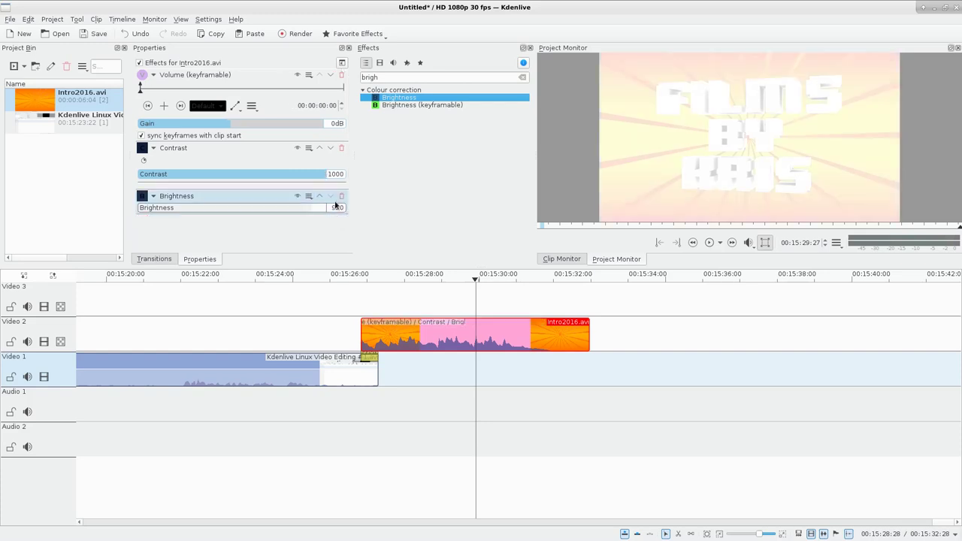
pyautogui.click(341, 196)
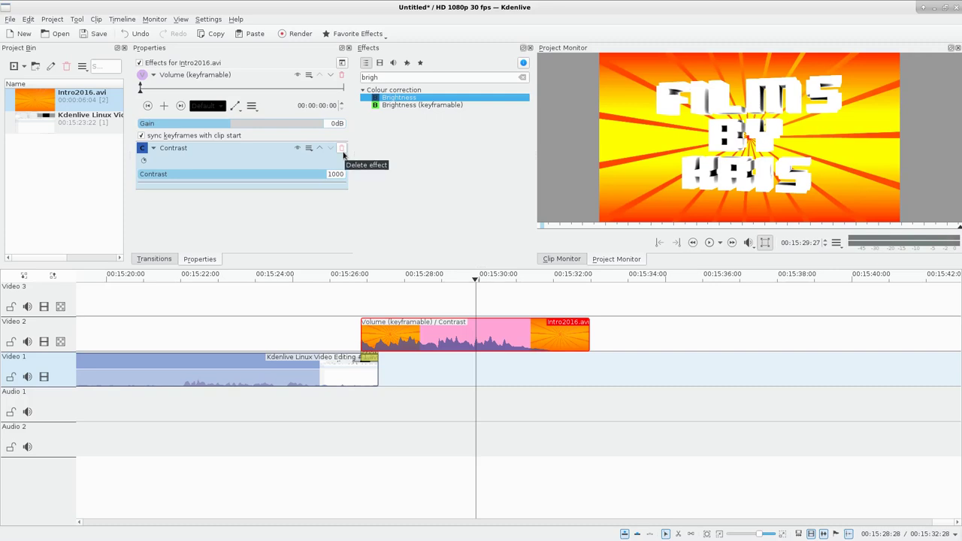
pyautogui.click(342, 148)
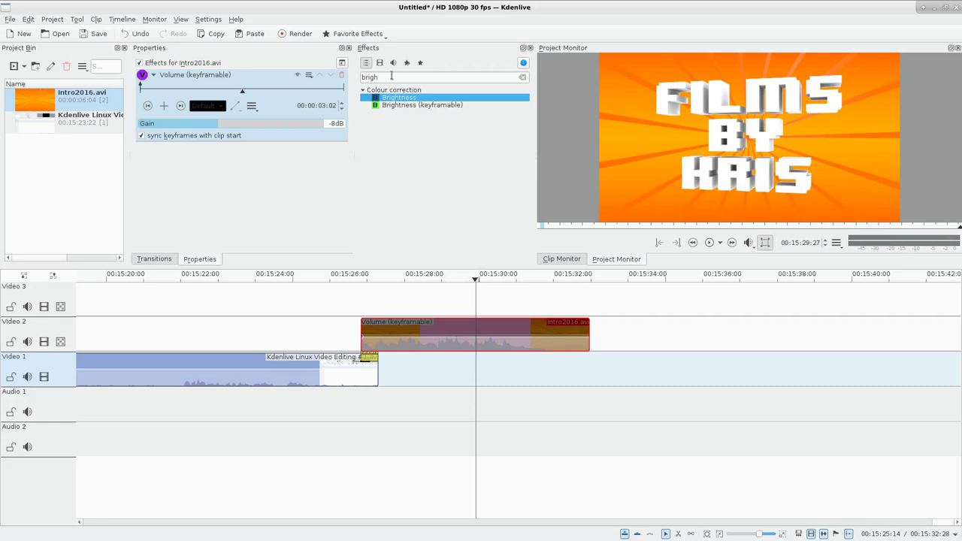
# Search the effects for "fad" and look through Fade from Black, Fade to Black, Fade in and Fade out.
pyautogui.moveTo(392, 76); pyautogui.dragTo(352, 76)
pyautogui.write('fad')
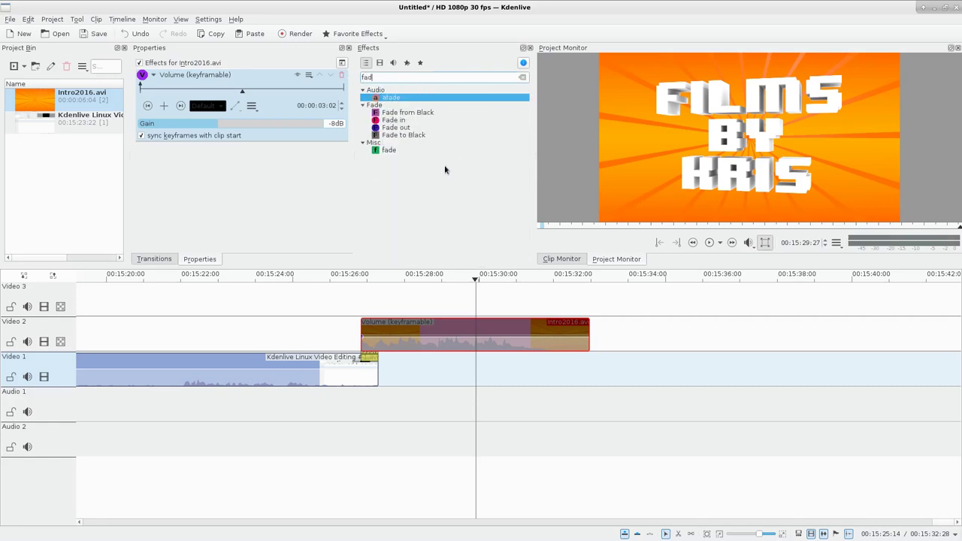
pyautogui.click(406, 114)
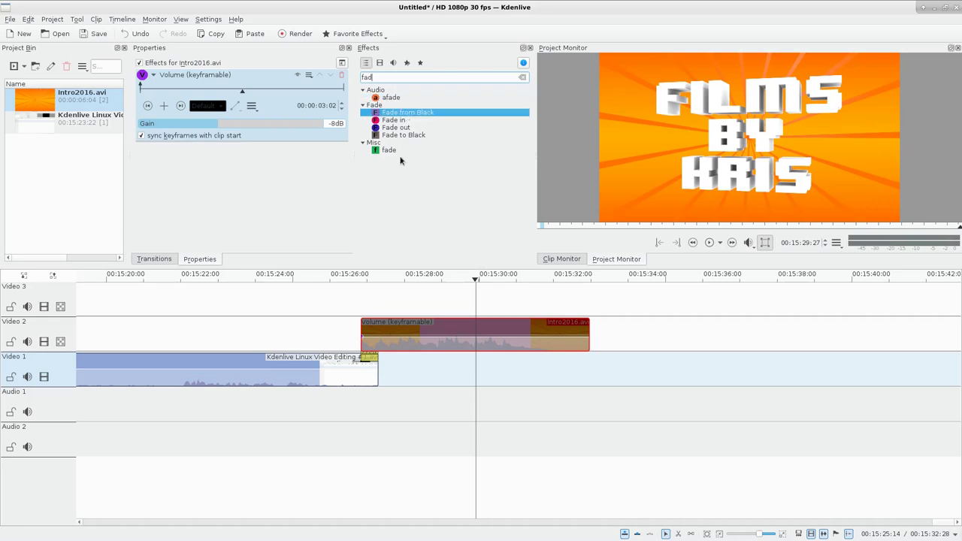
pyautogui.click(406, 137)
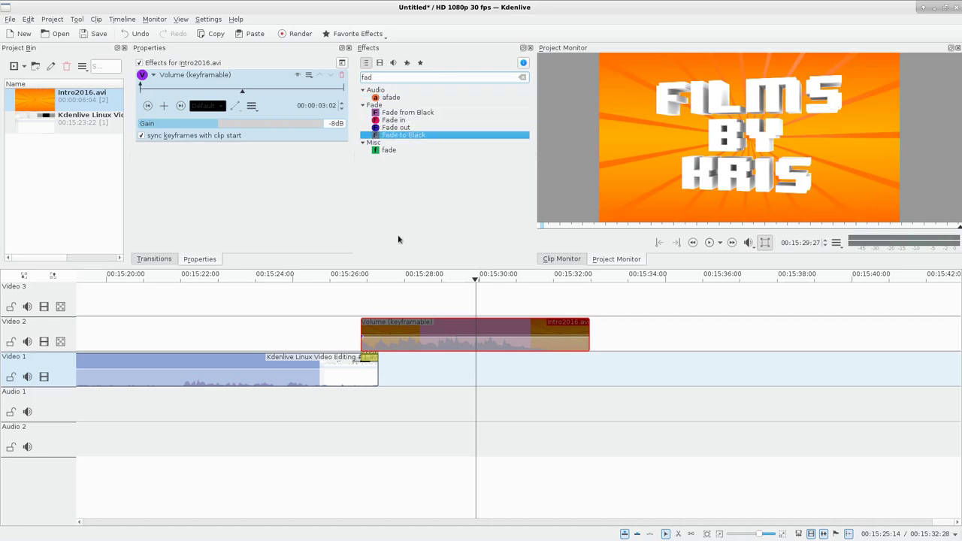
pyautogui.click(400, 120)
pyautogui.click(400, 127)
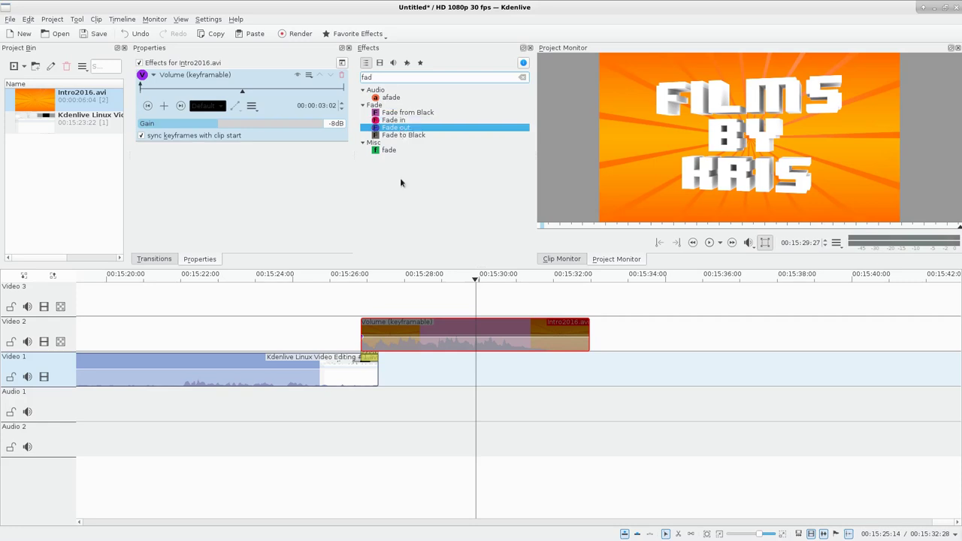
pyautogui.click(400, 120)
pyautogui.click(400, 128)
# Import bensound-cute.mp3 into the project and place it on Audio 1 starting at about 00:15:27:22.
pyautogui.rightClick(50, 173)
pyautogui.click(77, 179)
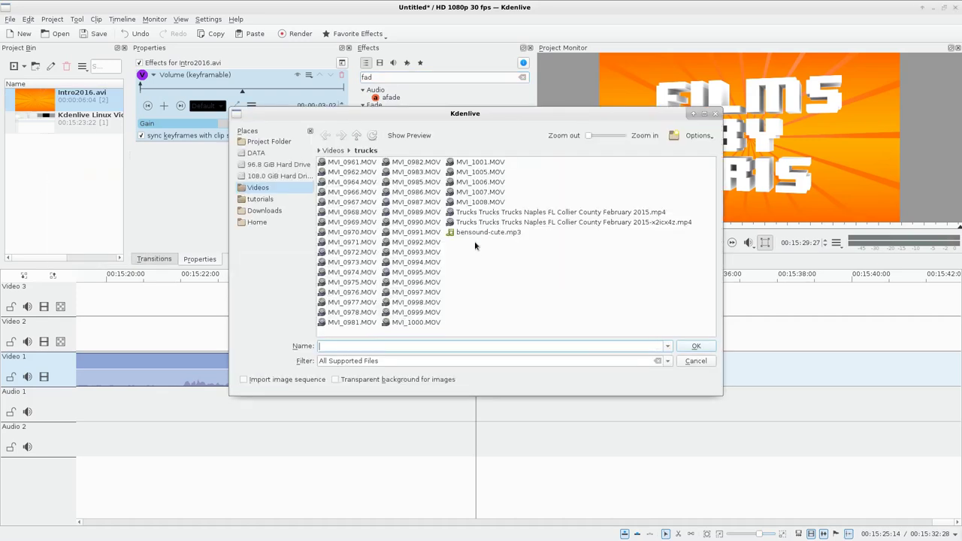
pyautogui.doubleClick(482, 232)
pyautogui.moveTo(65, 143); pyautogui.dragTo(397, 404)
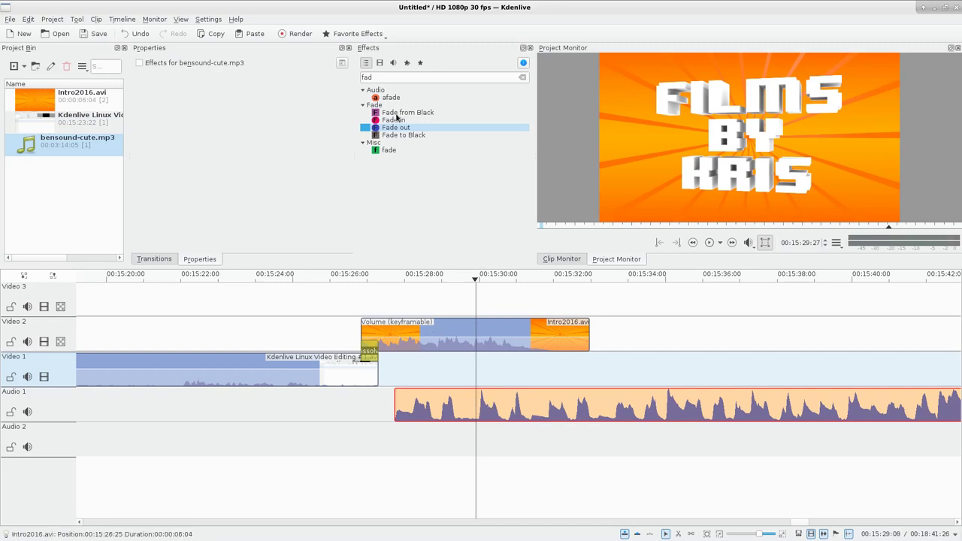
# Add the Fade in and Fade out effects to bensound-cute.mp3 and move the clip earlier on Audio 1, to about 00:13:39.
pyautogui.doubleClick(398, 120)
pyautogui.doubleClick(397, 128)
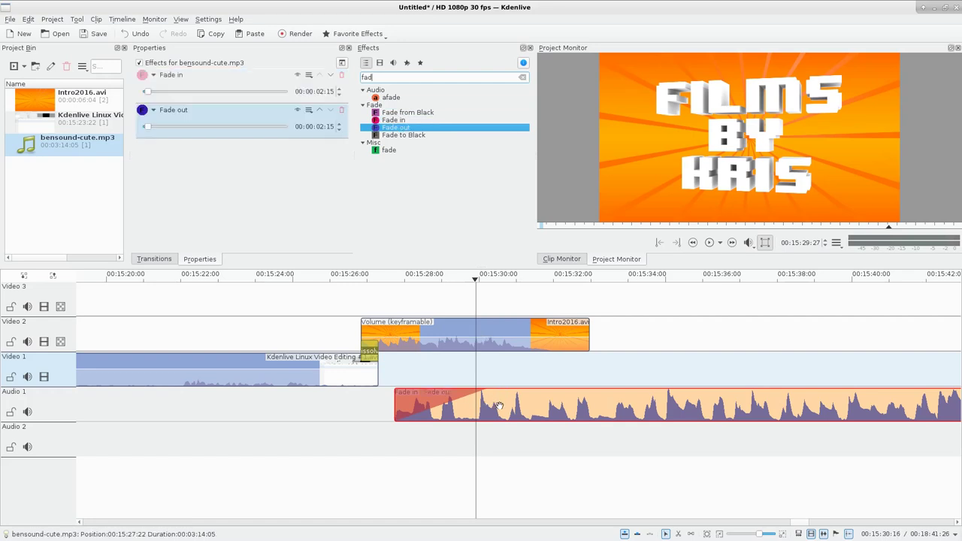
pyautogui.scroll(-3, 499, 406)
pyautogui.scroll(-1, 499, 406)
pyautogui.scroll(2, 909, 406)
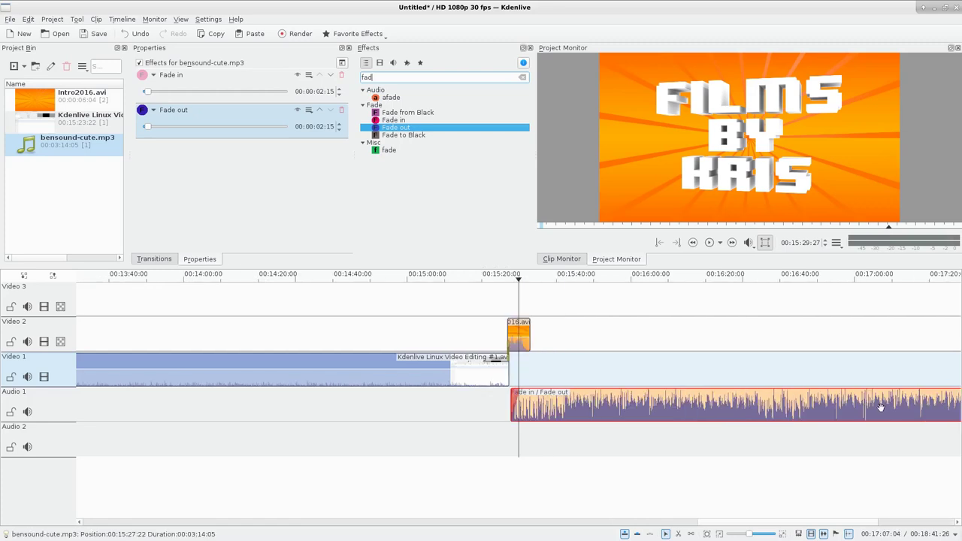
pyautogui.moveTo(882, 402); pyautogui.dragTo(481, 406)
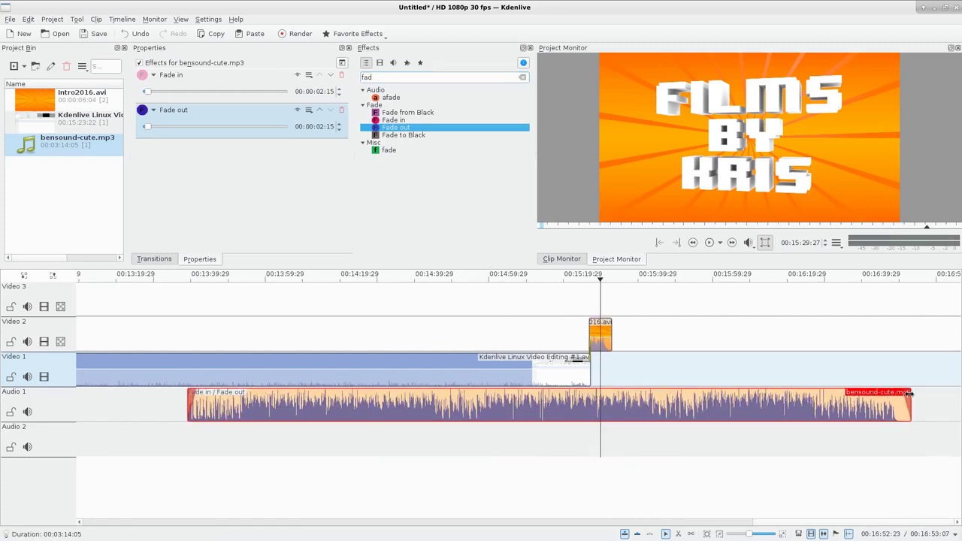
# Shift the bensound-cute.mp3 clip slightly earlier on Audio 1 so it starts at about 00:13:38:21.
pyautogui.click(206, 389)
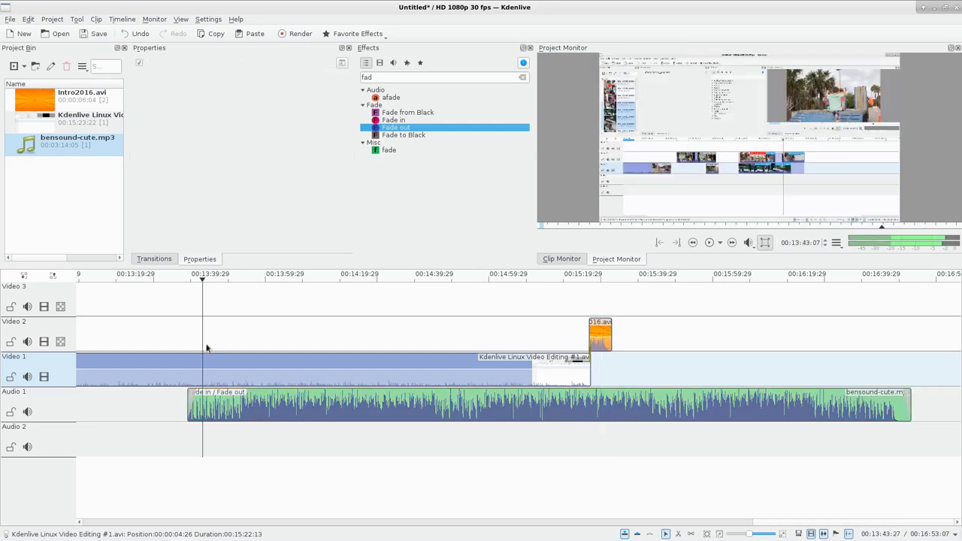
pyautogui.scroll(1, 236, 412)
pyautogui.click(508, 404)
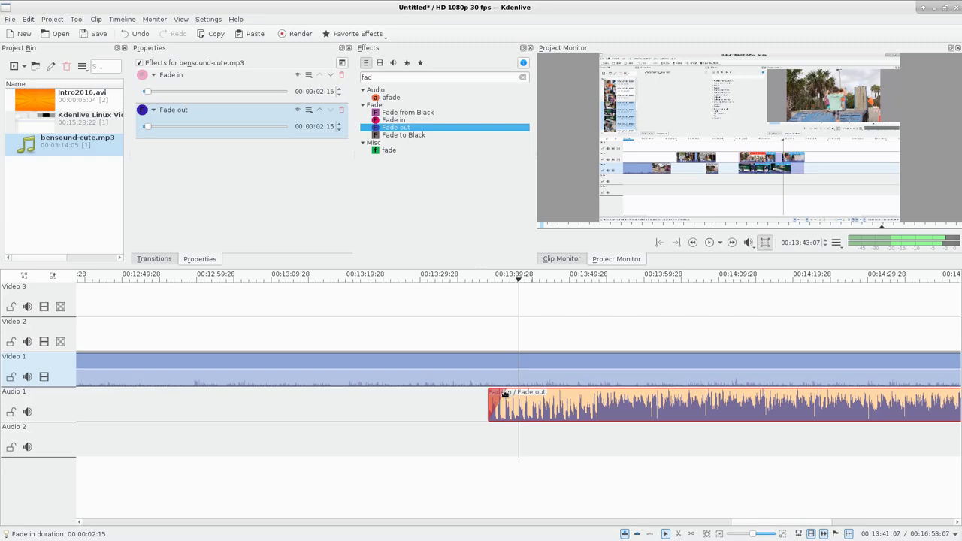
pyautogui.scroll(4, 508, 393)
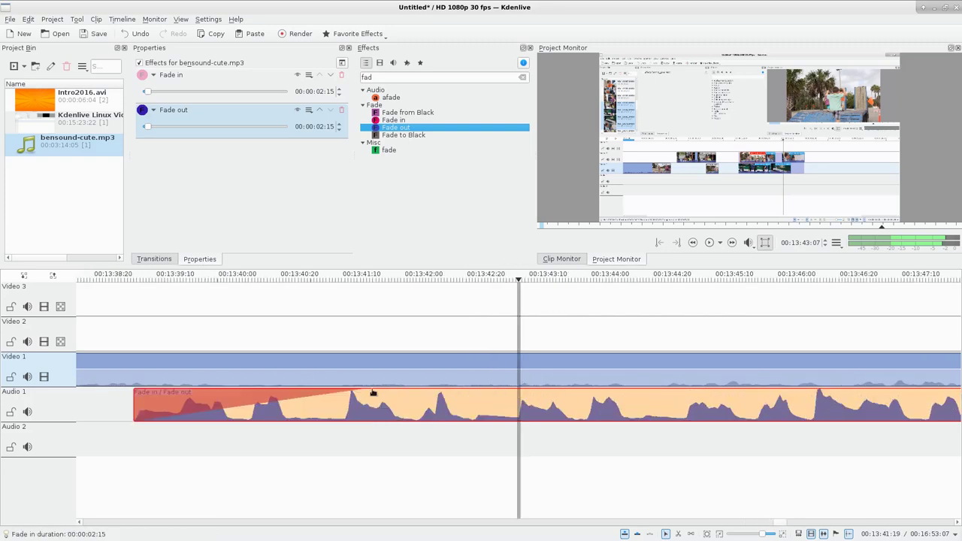
pyautogui.moveTo(337, 392); pyautogui.dragTo(115, 404)
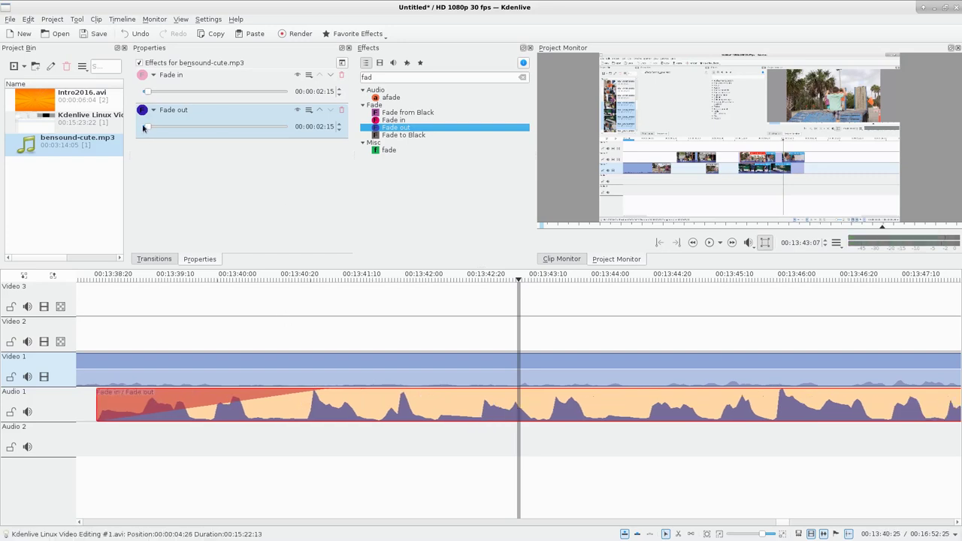
# Lengthen the music clip's Fade out to about 00:00:19:21 and its Fade in to about 00:00:07:22.
pyautogui.moveTo(146, 128)
pyautogui.mouseDown()
pyautogui.moveTo(233, 129)
pyautogui.moveTo(158, 128)
pyautogui.mouseUp()
pyautogui.moveTo(148, 91)
pyautogui.mouseDown()
pyautogui.moveTo(194, 92)
pyautogui.moveTo(150, 98)
pyautogui.mouseUp()
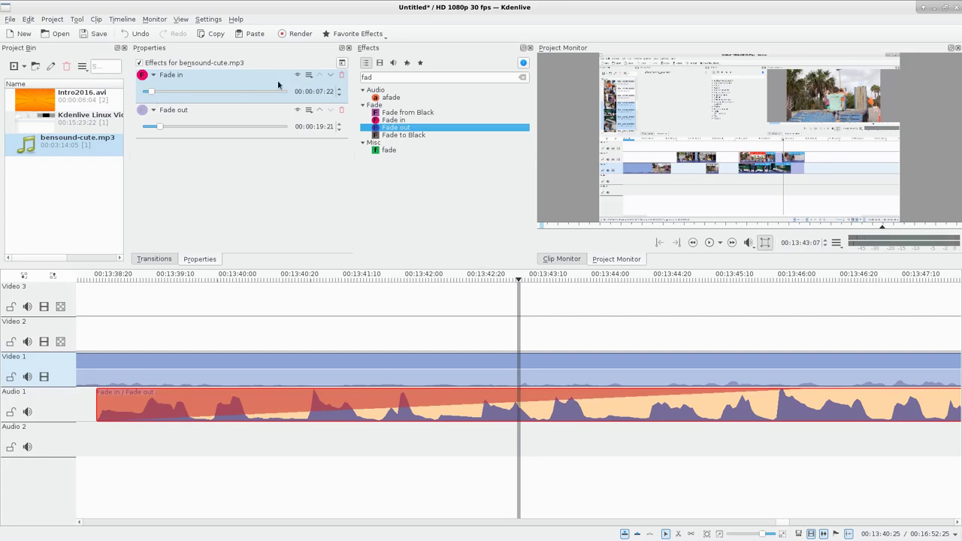
# Remove both fade effects from bensound-cute.mp3 and create a Fade in of about 00:00:04:10 directly on the clip's start in the timeline.
pyautogui.click(341, 75)
pyautogui.click(341, 76)
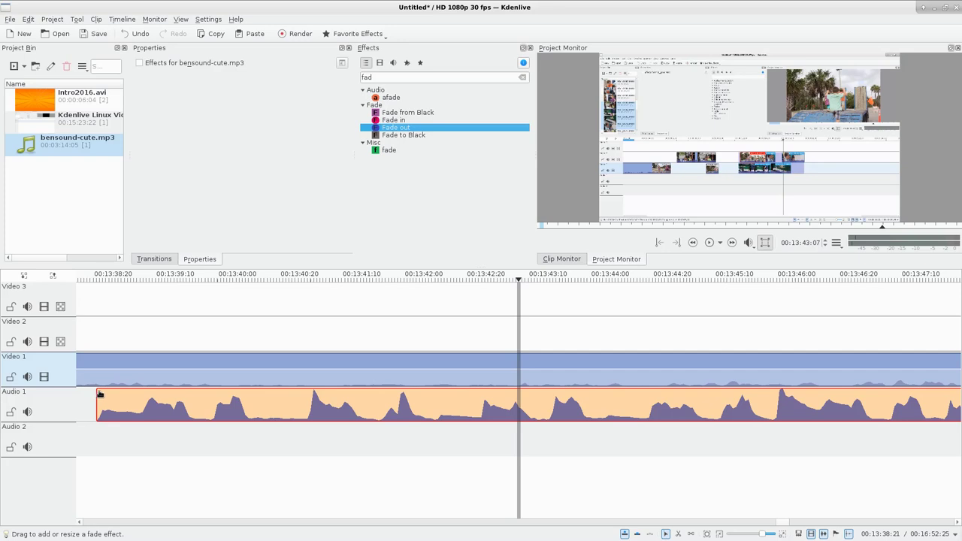
pyautogui.moveTo(99, 394); pyautogui.dragTo(503, 404)
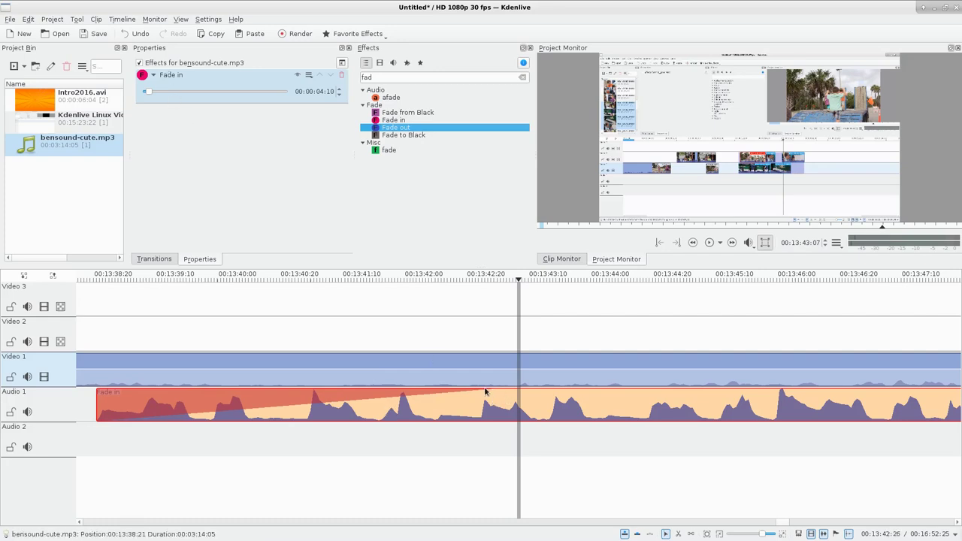
# Create a Fade out of about 00:00:11:13 directly on the end of the bensound-cute.mp3 clip in the timeline.
pyautogui.scroll(-4, 582, 402)
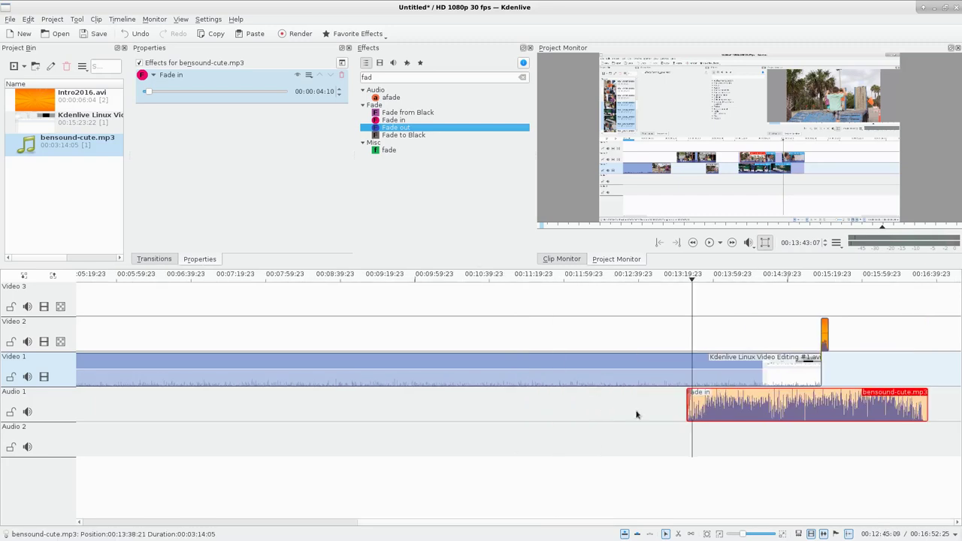
pyautogui.click(921, 387)
pyautogui.scroll(2, 921, 387)
pyautogui.scroll(3, 920, 386)
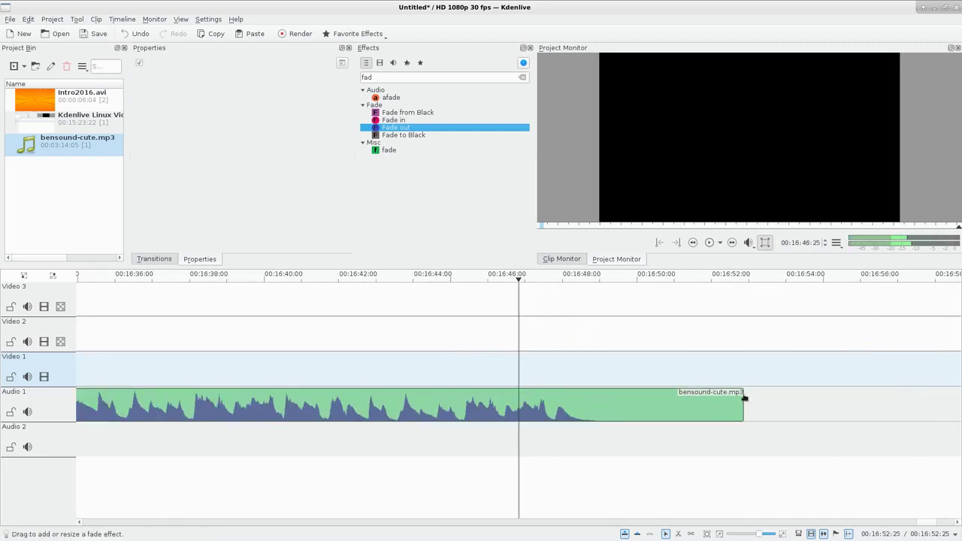
pyautogui.moveTo(741, 393); pyautogui.dragTo(327, 396)
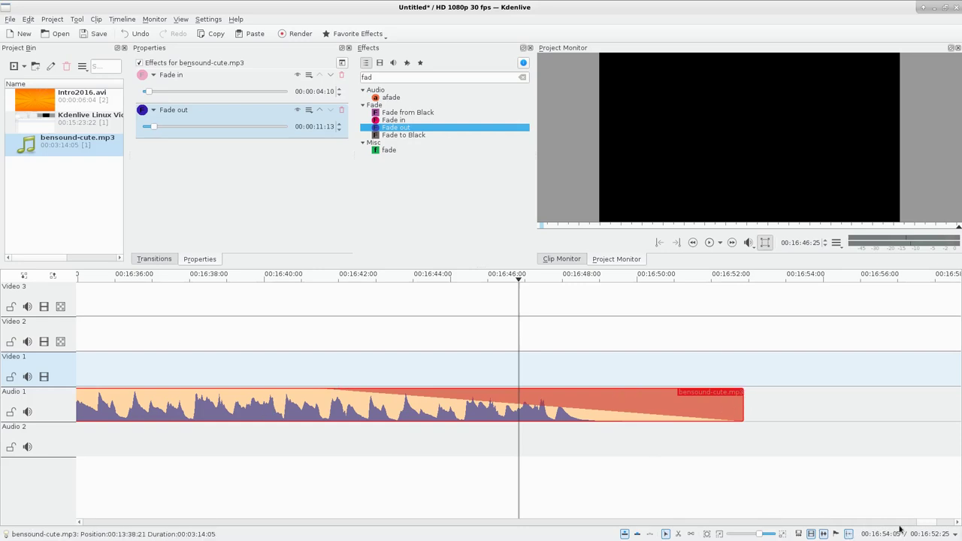
# Create a Fade to Black of about 00:00:00:23 and a Fade from Black of about 00:00:00:21 directly on the closing Intro2016.avi clip.
pyautogui.scroll(-5, 533, 444)
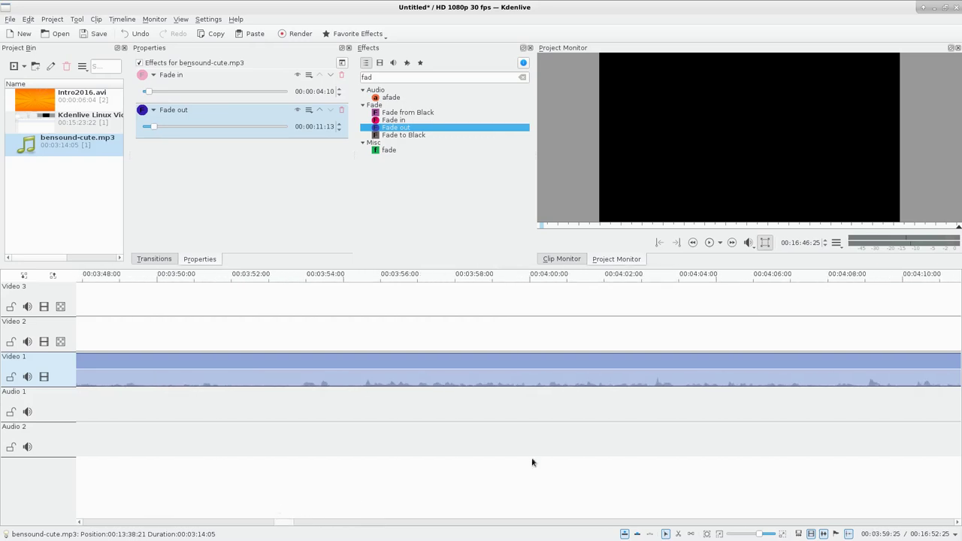
pyautogui.click(154, 299)
pyautogui.scroll(5, 543, 376)
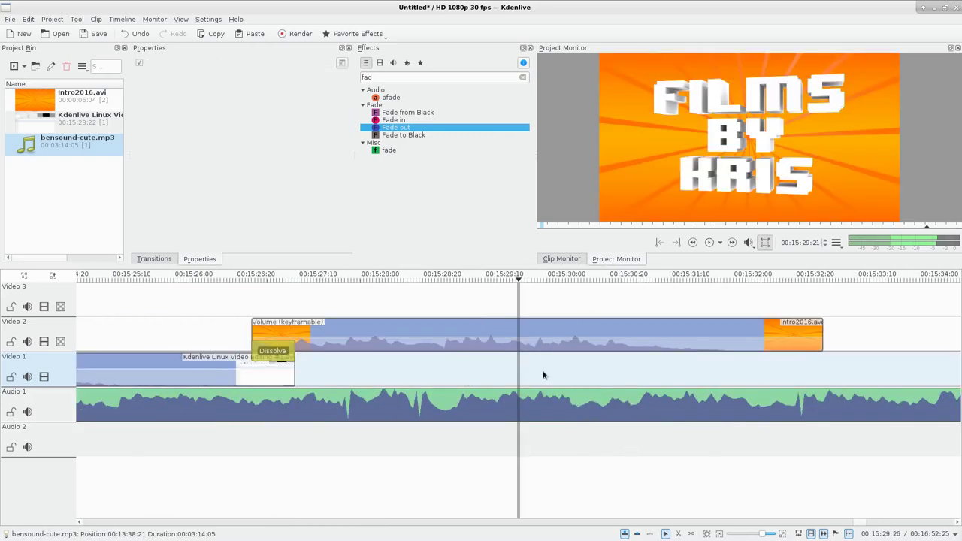
pyautogui.click(570, 322)
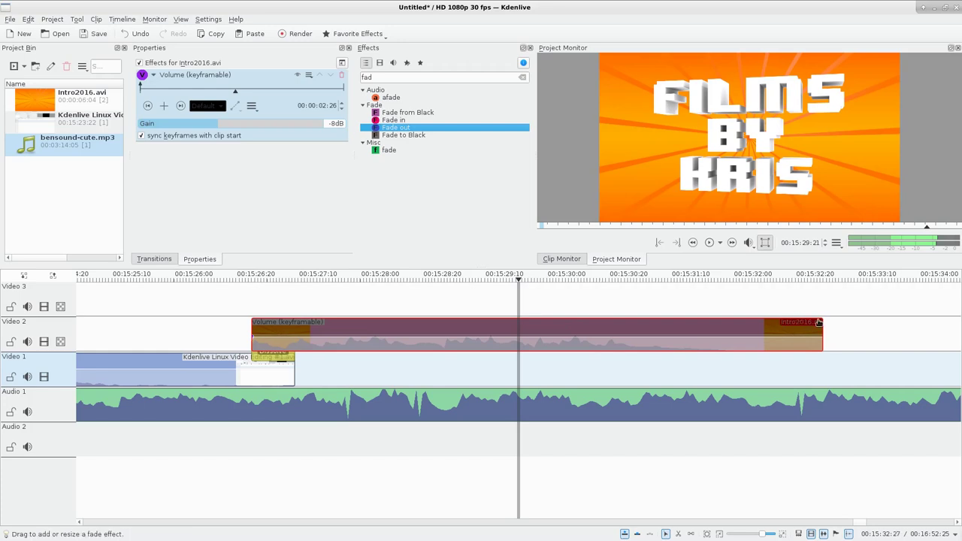
pyautogui.moveTo(822, 321); pyautogui.dragTo(762, 327)
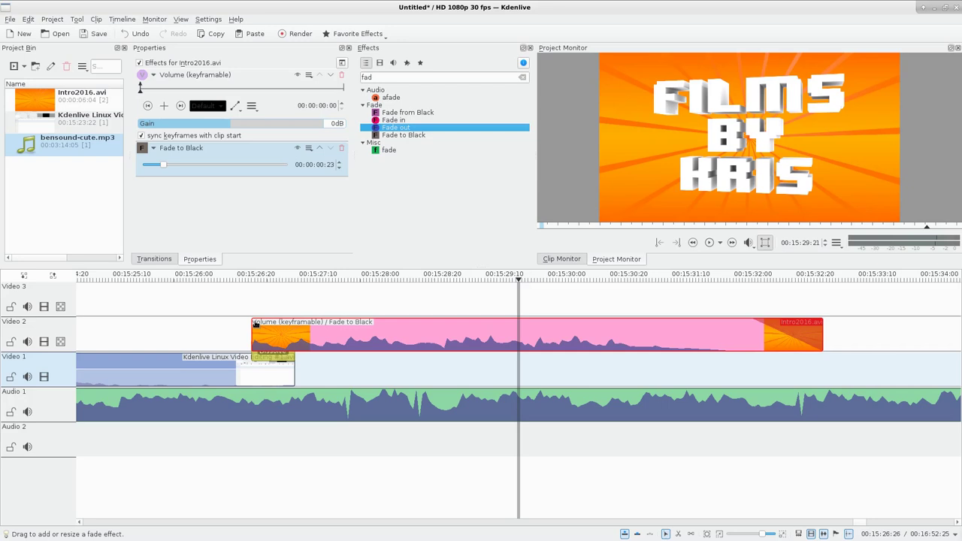
pyautogui.moveTo(255, 323); pyautogui.dragTo(311, 322)
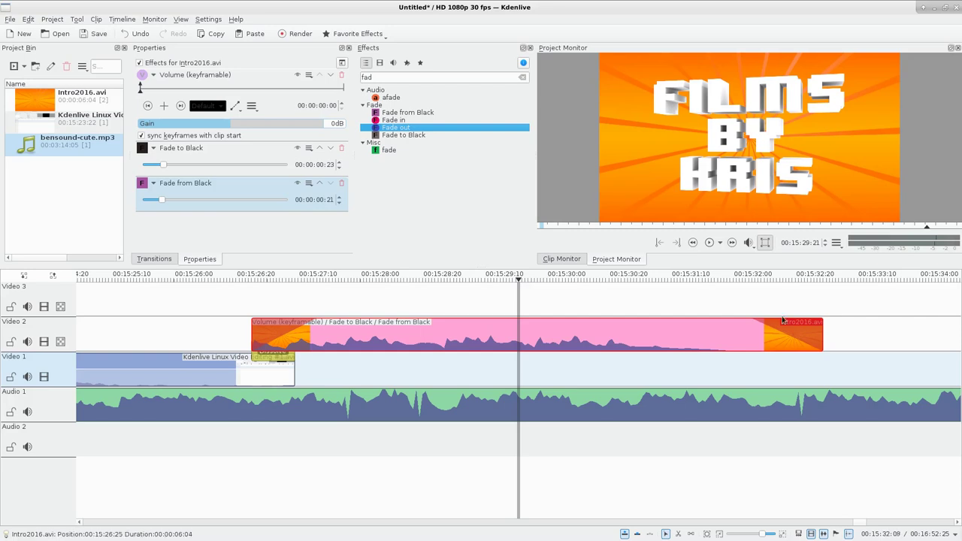
# Mute Audio 1 and scrub through the fade at the end of the closing Intro2016.avi clip.
pyautogui.moveTo(746, 312); pyautogui.dragTo(816, 312)
pyautogui.click(733, 412)
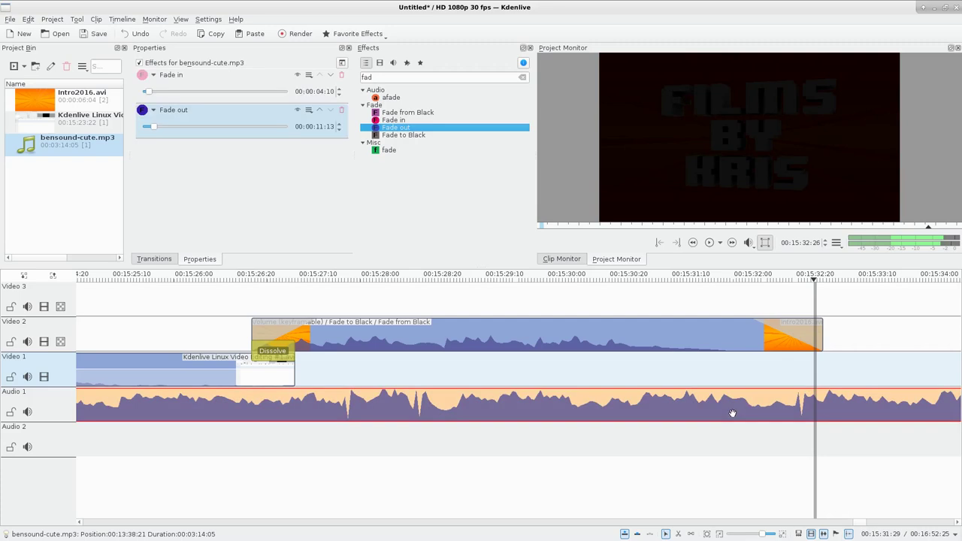
pyautogui.click(27, 412)
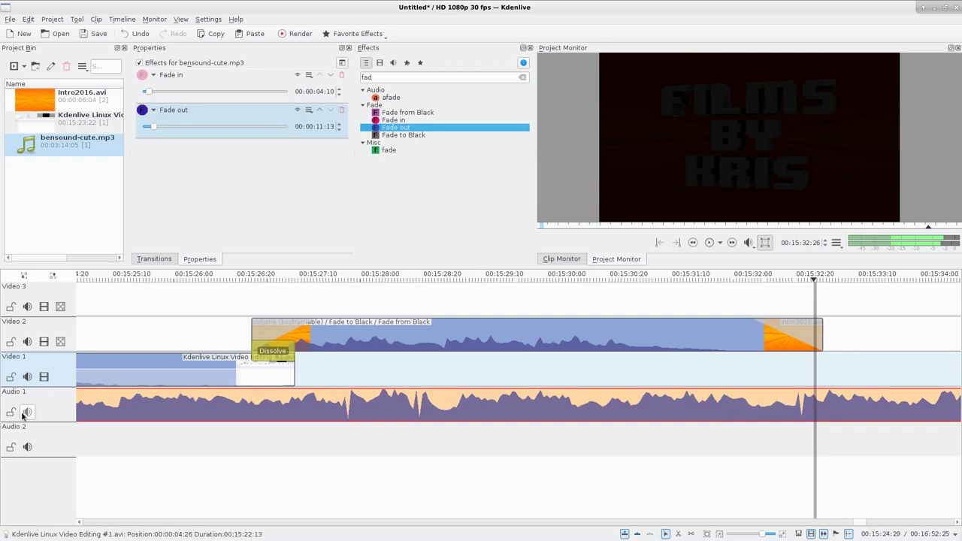
pyautogui.moveTo(719, 308); pyautogui.dragTo(798, 314)
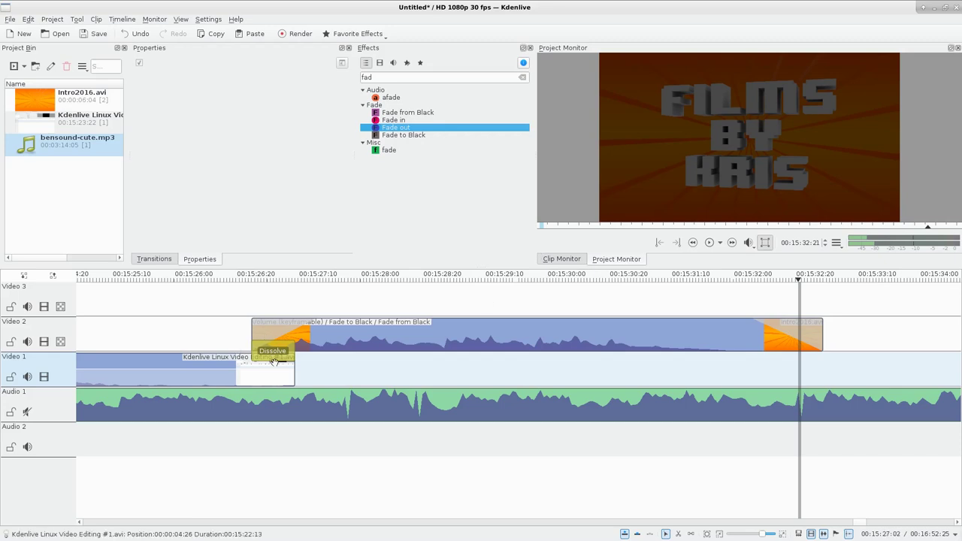
# Lengthen the closing intro's Fade to Black to about 00:00:01:12 and its Fade from Black to about 00:00:01:22.
pyautogui.click(740, 332)
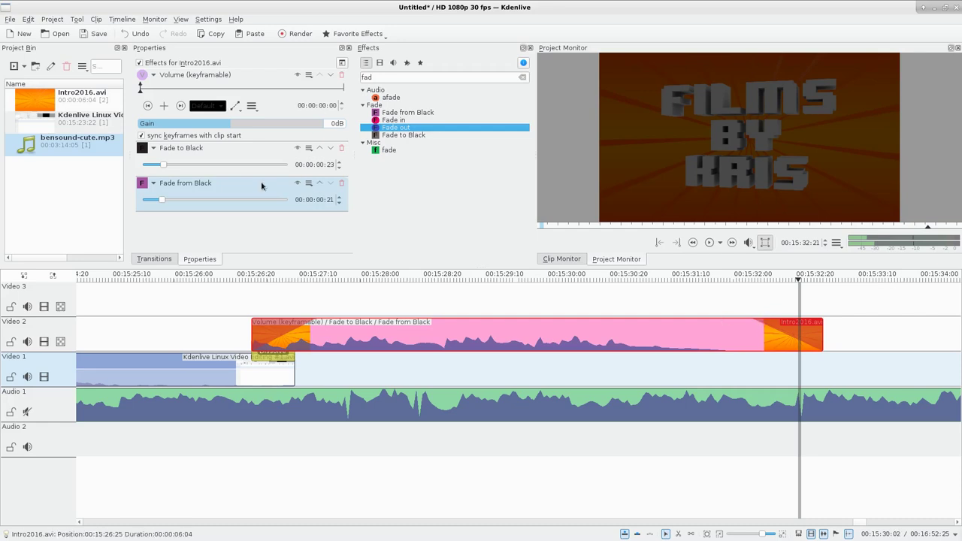
pyautogui.moveTo(166, 167)
pyautogui.mouseDown()
pyautogui.moveTo(194, 166)
pyautogui.moveTo(178, 166)
pyautogui.mouseUp()
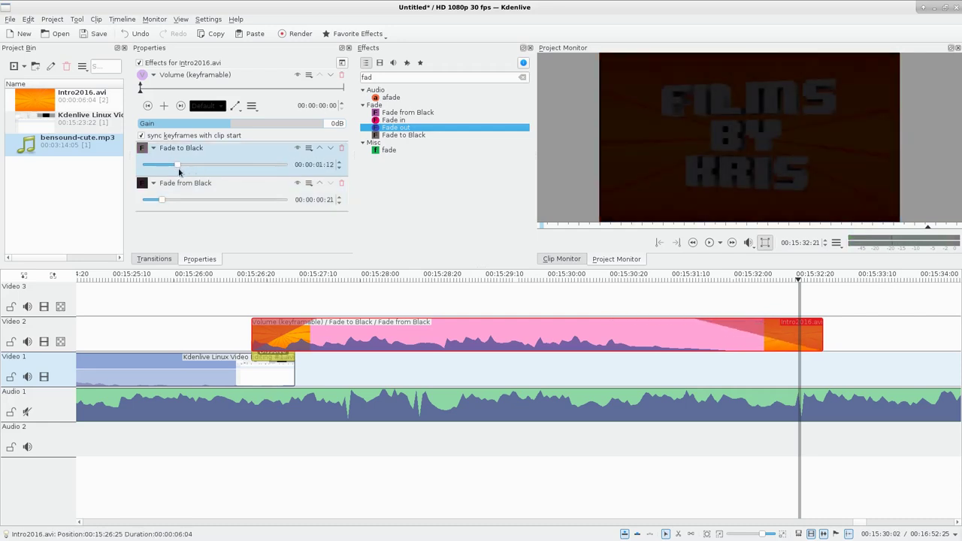
pyautogui.moveTo(163, 200); pyautogui.dragTo(186, 200)
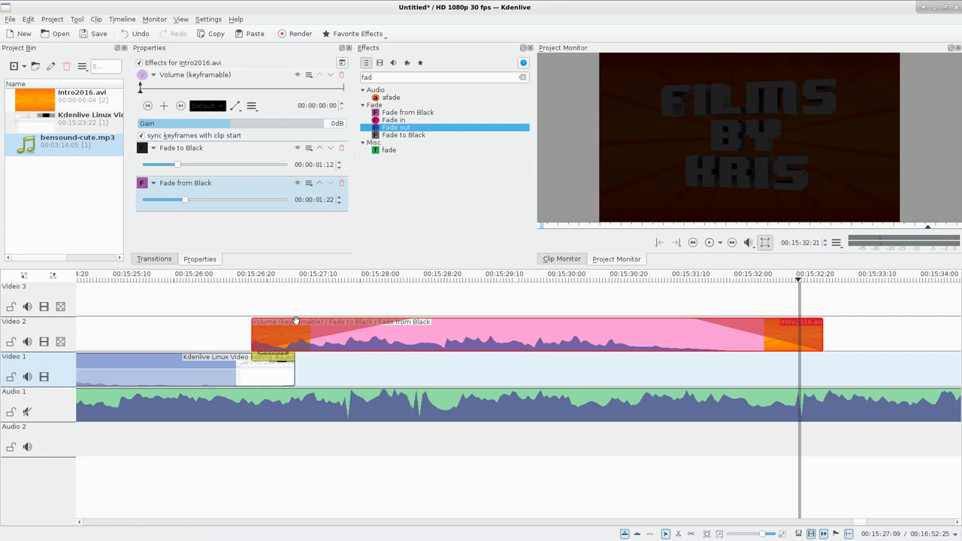
# Replace the closing intro's black fades with a Fade in of about 00:00:01:12 and a Fade out of about 00:00:01:18.
pyautogui.click(341, 148)
pyautogui.click(342, 148)
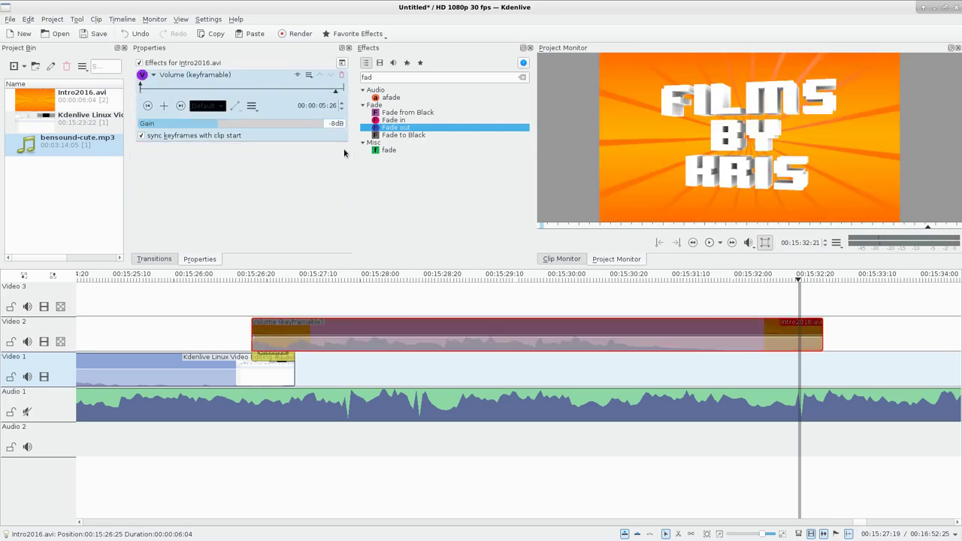
pyautogui.doubleClick(398, 121)
pyautogui.doubleClick(397, 128)
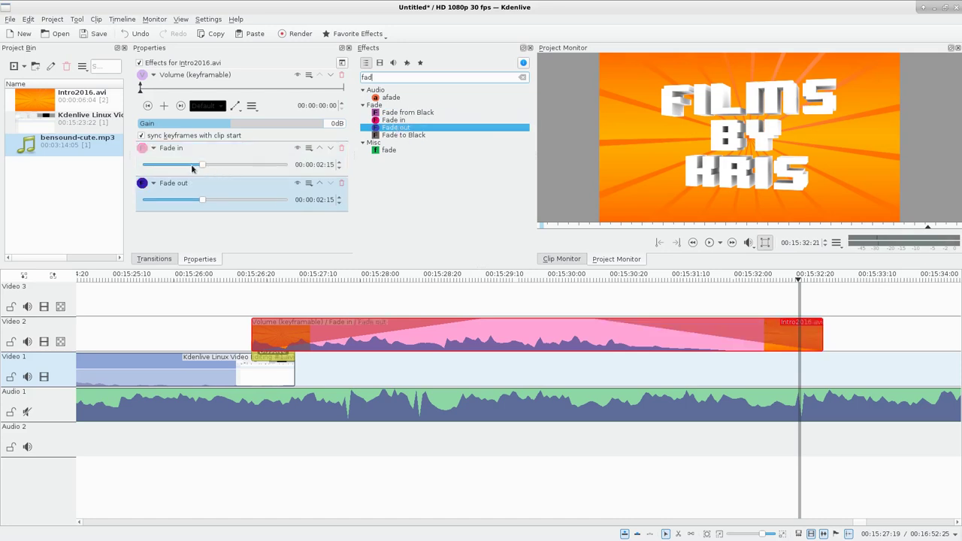
pyautogui.moveTo(203, 169); pyautogui.dragTo(188, 167)
pyautogui.moveTo(204, 200); pyautogui.dragTo(181, 200)
pyautogui.moveTo(188, 164); pyautogui.dragTo(176, 164)
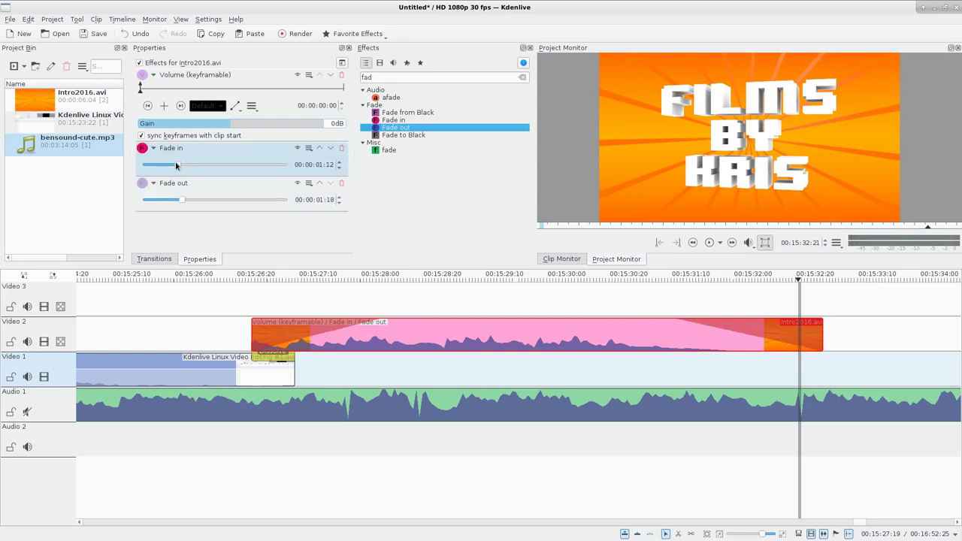
# Add the Fade from Black and Fade to Black effects to the closing Intro2016.avi clip and scrub through its start.
pyautogui.doubleClick(410, 113)
pyautogui.doubleClick(413, 135)
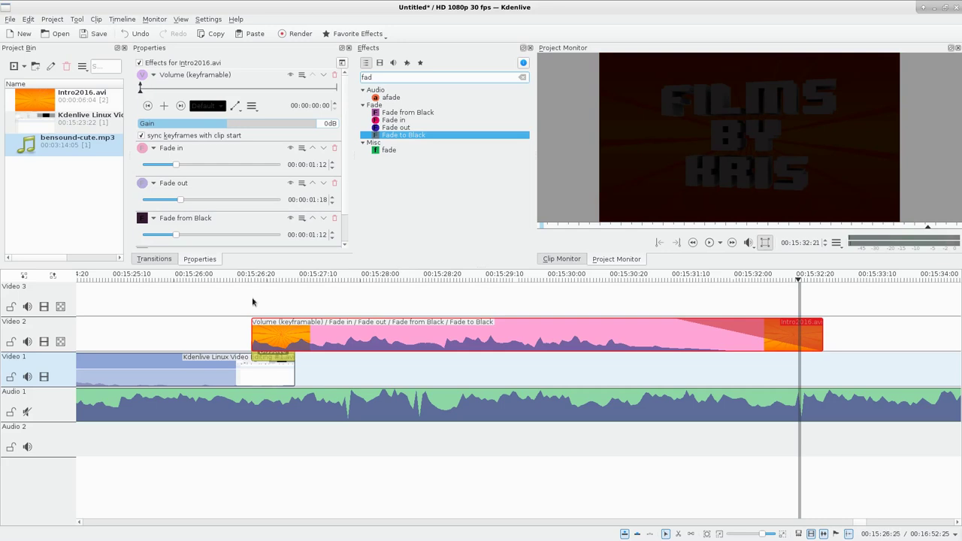
pyautogui.moveTo(252, 301); pyautogui.dragTo(444, 297)
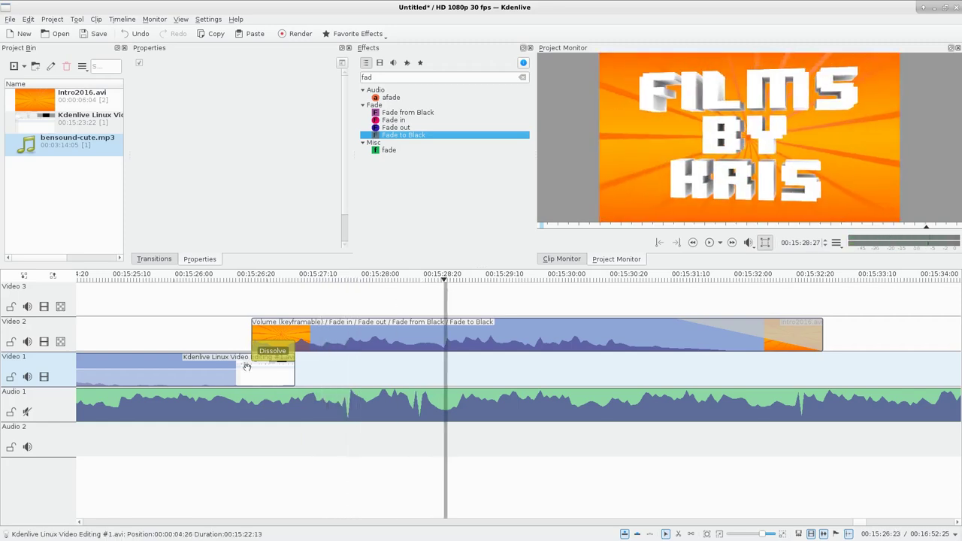
pyautogui.click(264, 349)
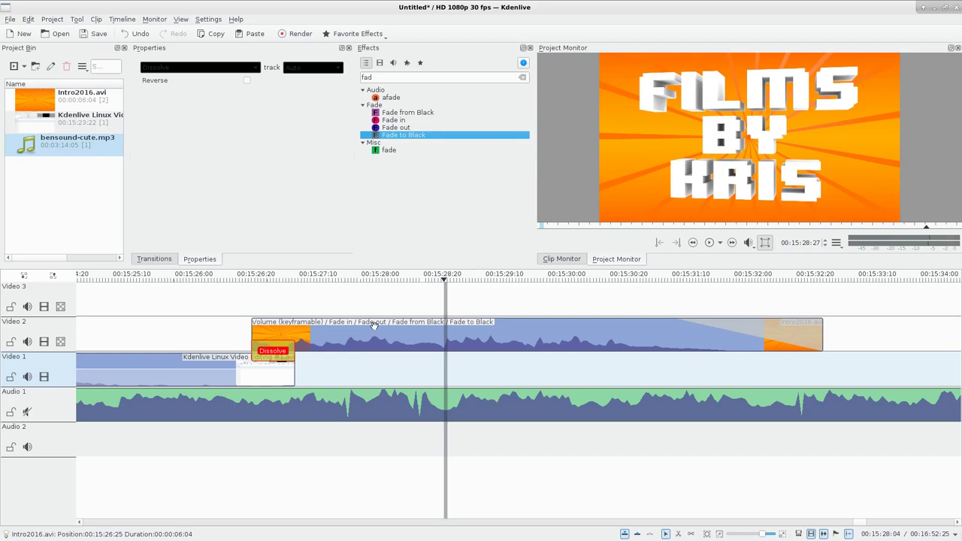
# Remove all four fade effects from the closing Intro2016.avi clip, keeping only Volume (keyframable).
pyautogui.click(432, 329)
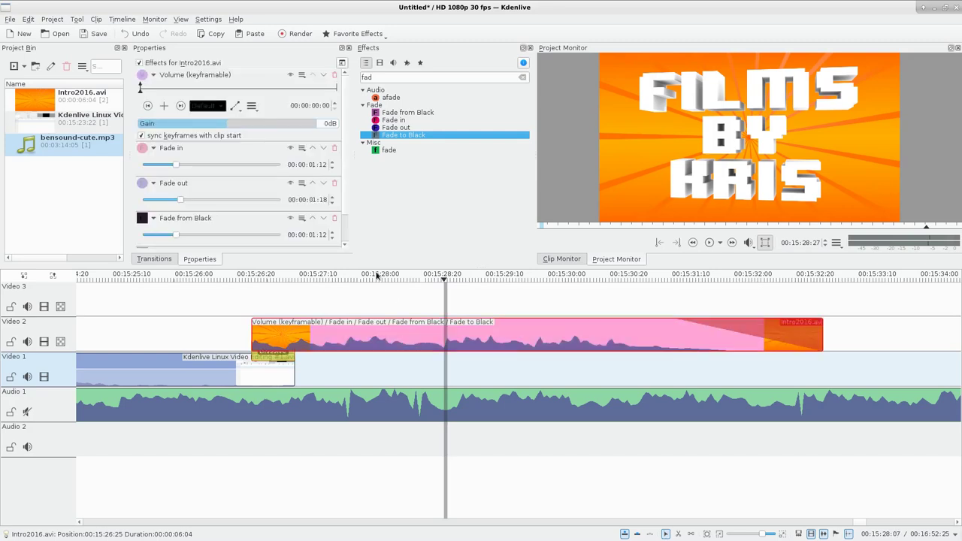
pyautogui.click(334, 149)
pyautogui.click(336, 152)
pyautogui.click(340, 150)
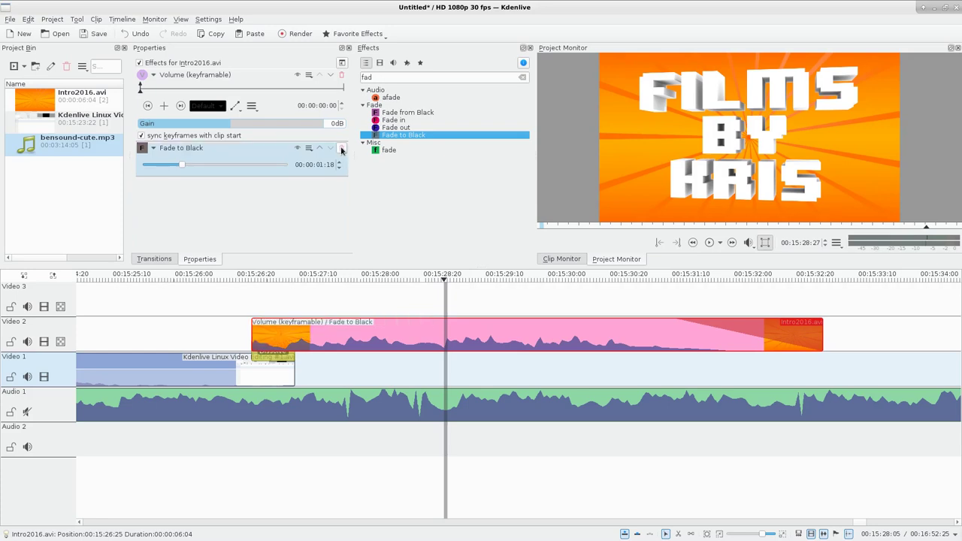
pyautogui.click(341, 148)
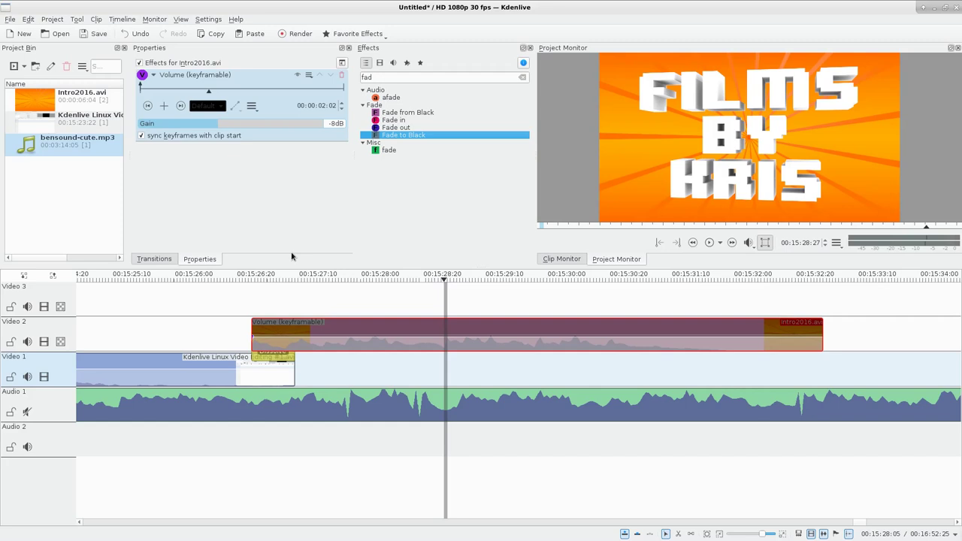
# Delete the bensound-cute.mp3 music clip from Audio 1.
pyautogui.click(399, 398)
pyautogui.press('Delete')
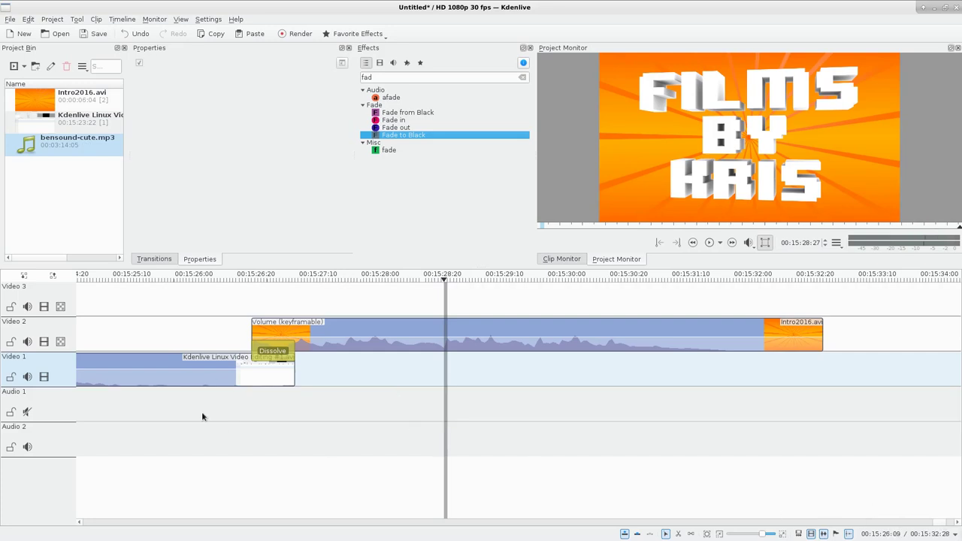
pyautogui.scroll(-3, 205, 404)
pyautogui.moveTo(863, 524); pyautogui.dragTo(98, 500)
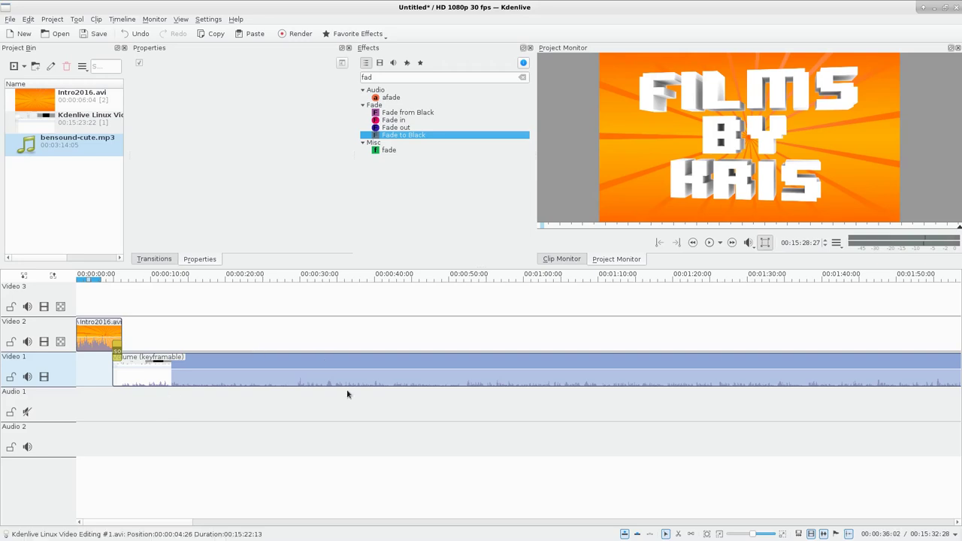
pyautogui.scroll(-8, 348, 391)
pyautogui.scroll(-3, 360, 415)
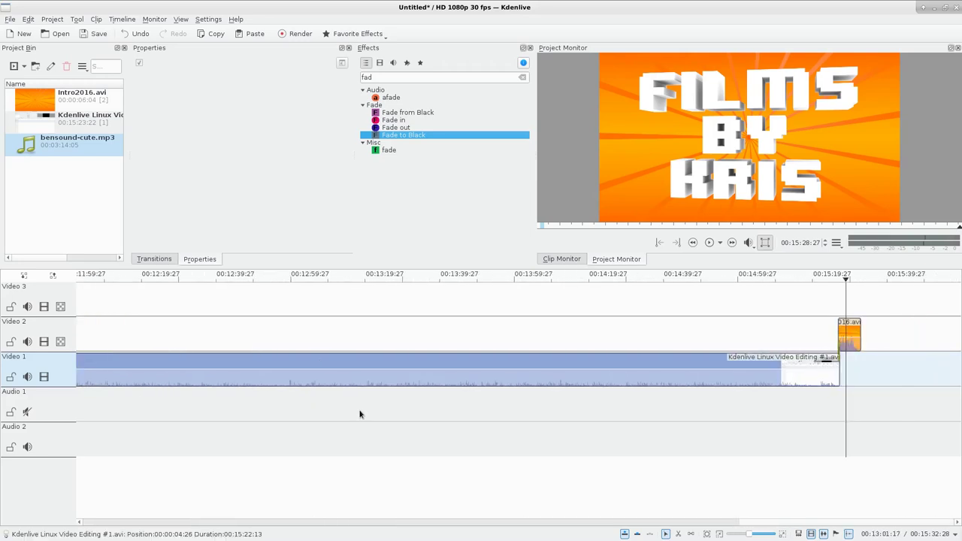
pyautogui.scroll(-2, 360, 414)
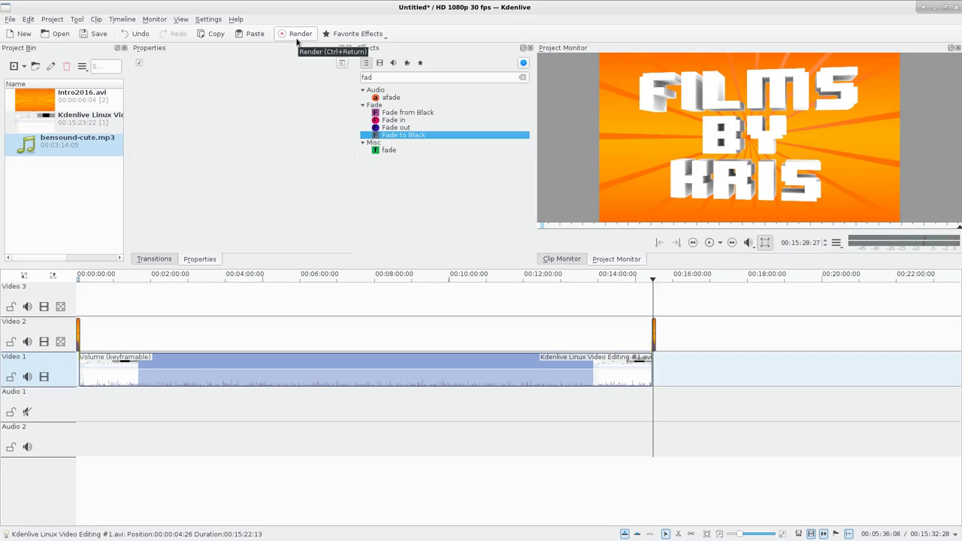
# Save the project as kdenlive1 in the kdenlive folder.
pyautogui.click(99, 34)
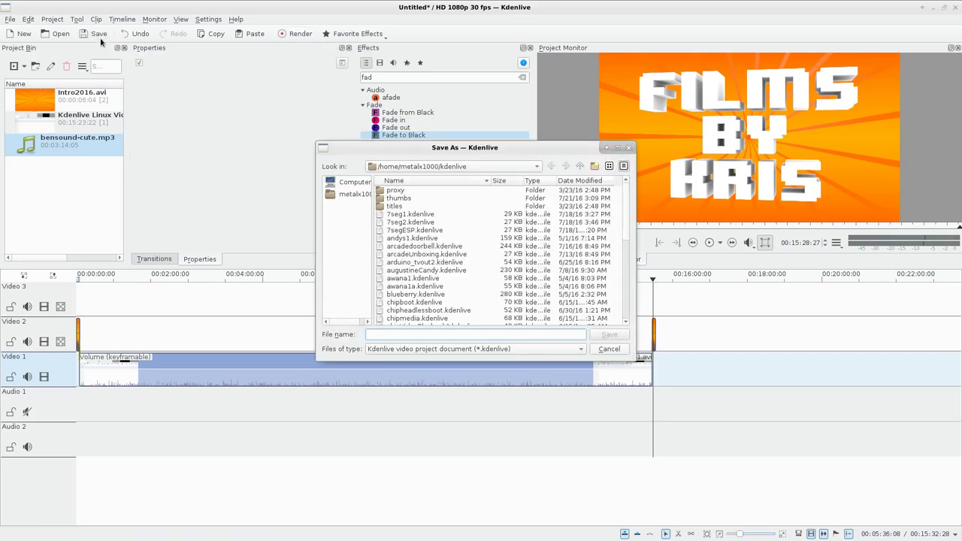
pyautogui.write('kdenlive1')
pyautogui.press('Return')
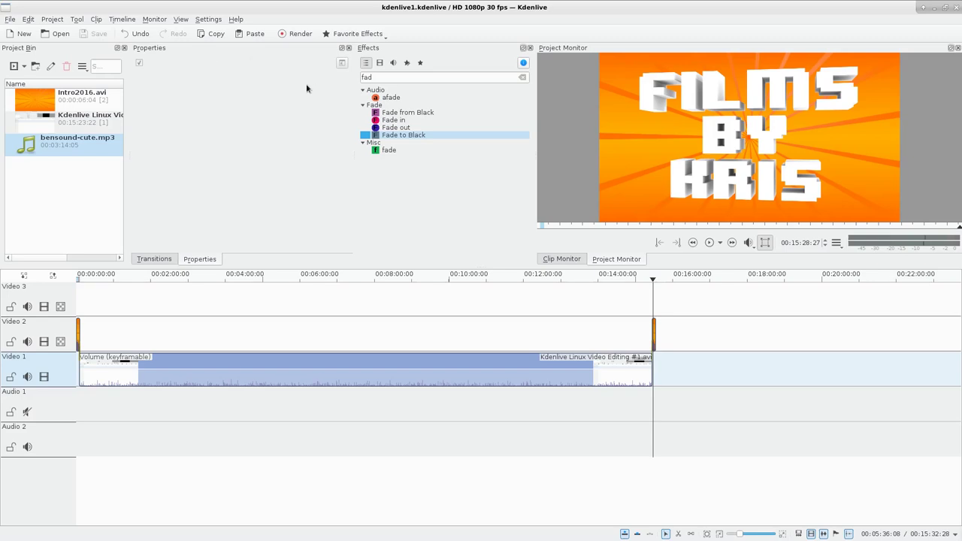
# Open the project's render settings and choose the generic MP4 (H264) output format.
pyautogui.click(296, 34)
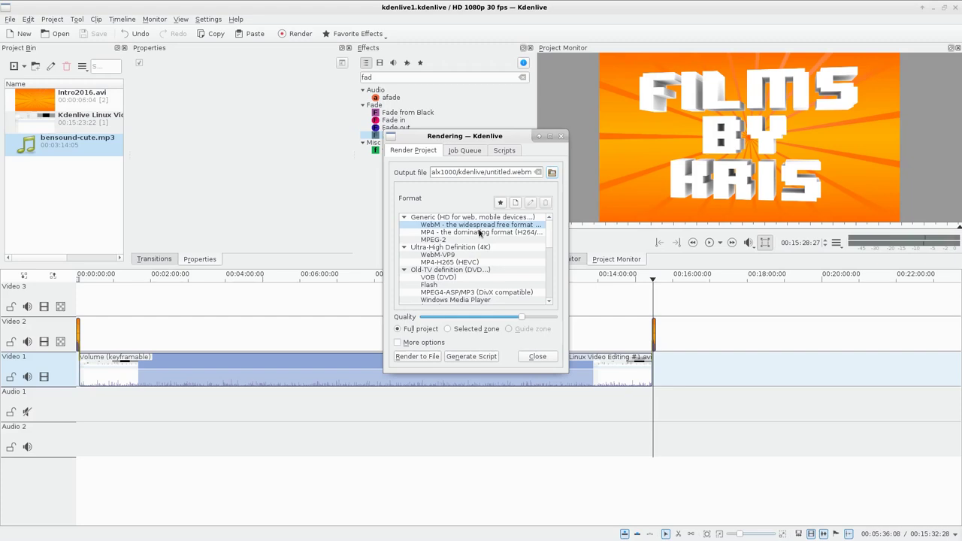
pyautogui.scroll(-8, 472, 265)
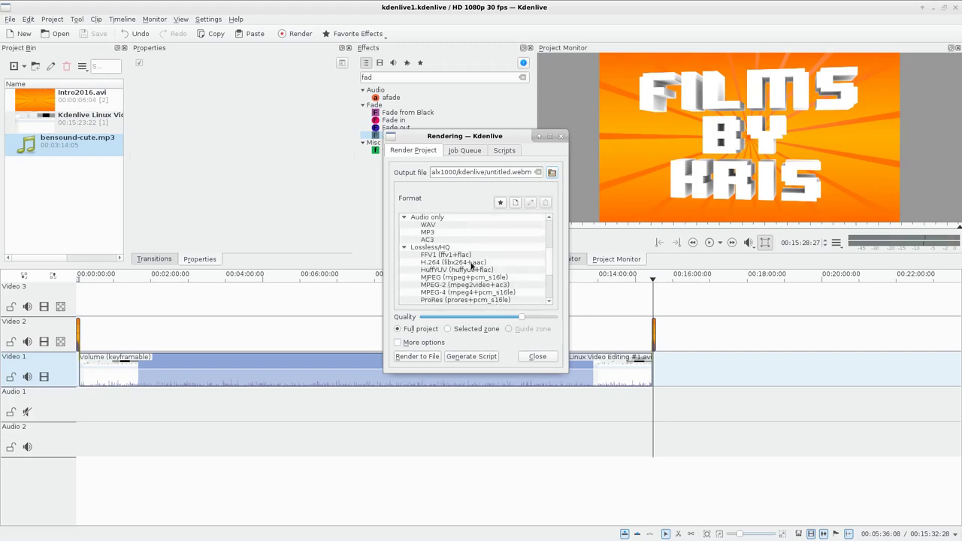
pyautogui.scroll(-1, 472, 264)
pyautogui.scroll(10, 471, 266)
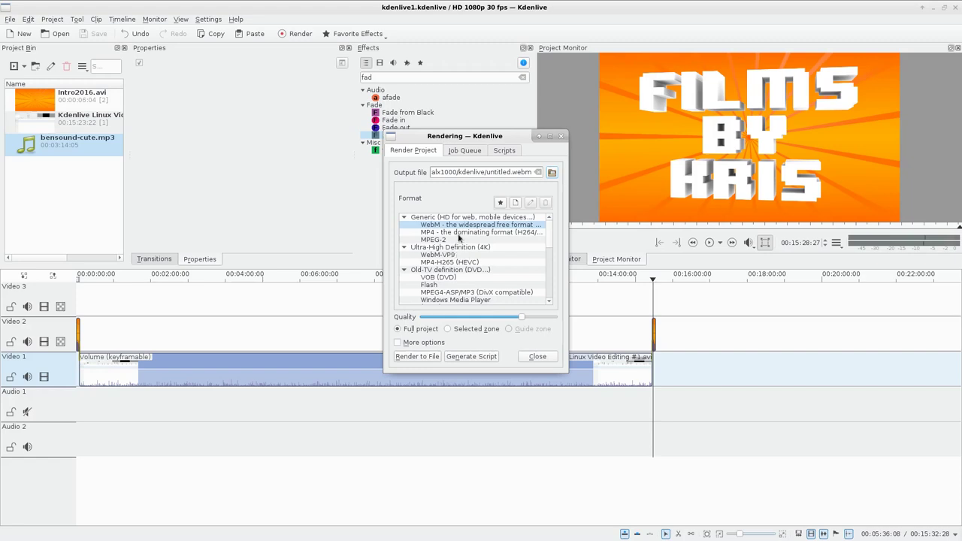
pyautogui.click(459, 233)
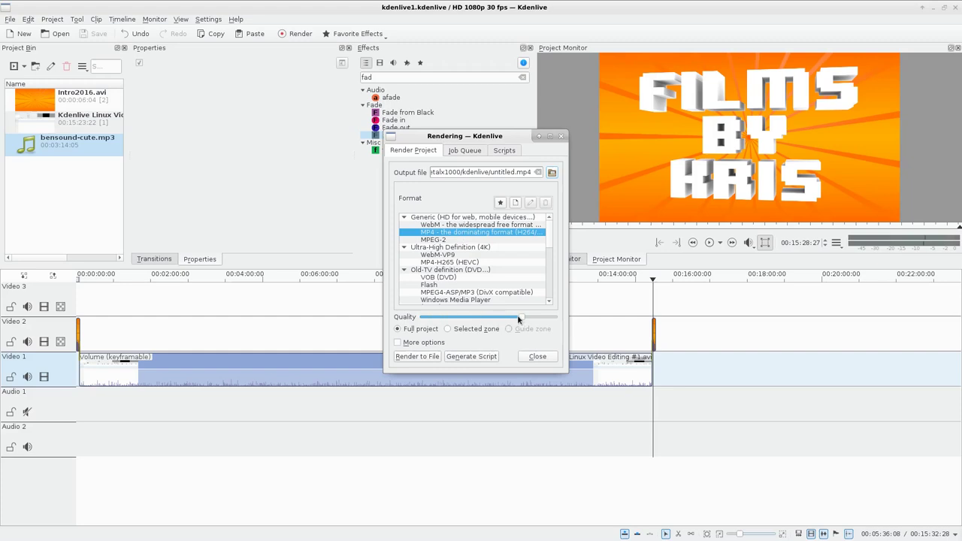
# Show the additional render options for MP4 and select the whole encoding parameter text.
pyautogui.click(399, 344)
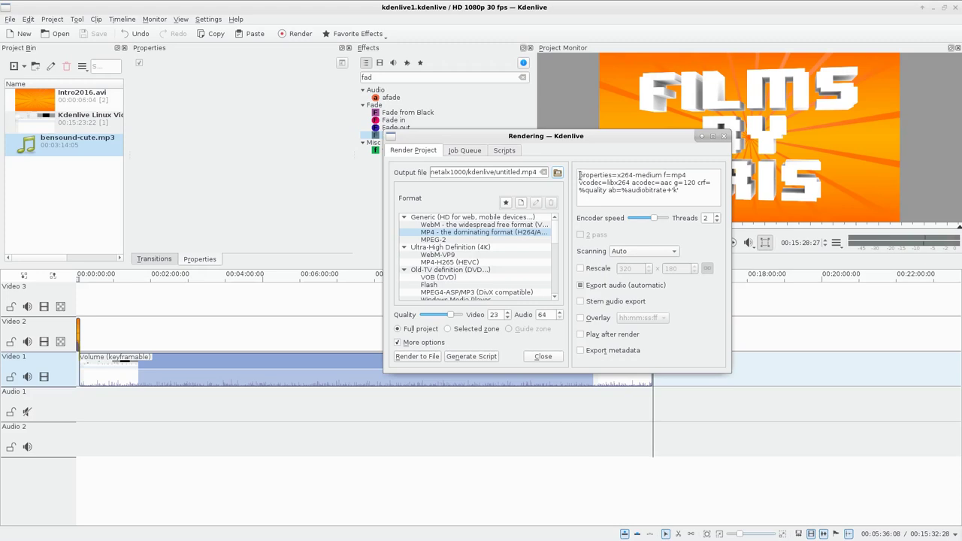
pyautogui.moveTo(579, 175); pyautogui.dragTo(683, 194)
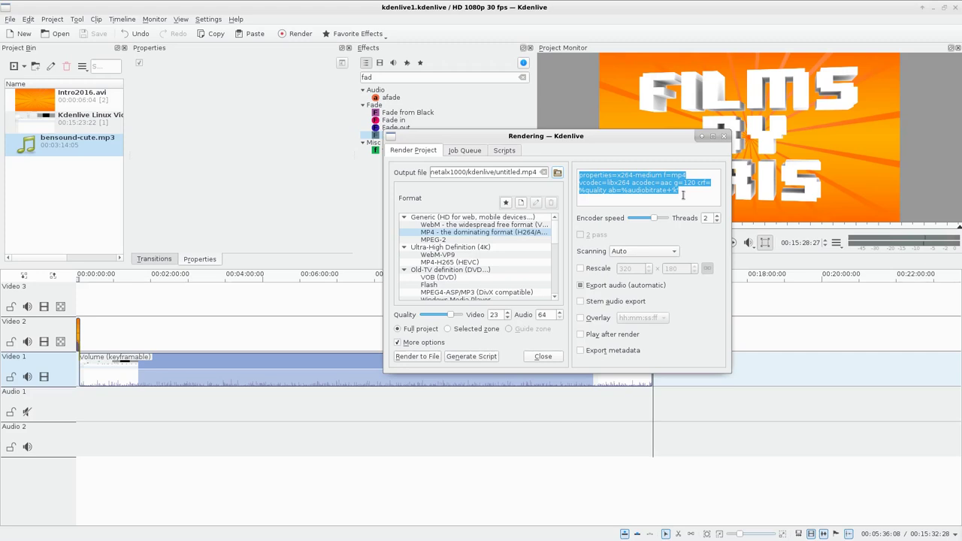
# Hide the additional render options and keep the MP4 (H264/AAC) format selected.
pyautogui.click(432, 235)
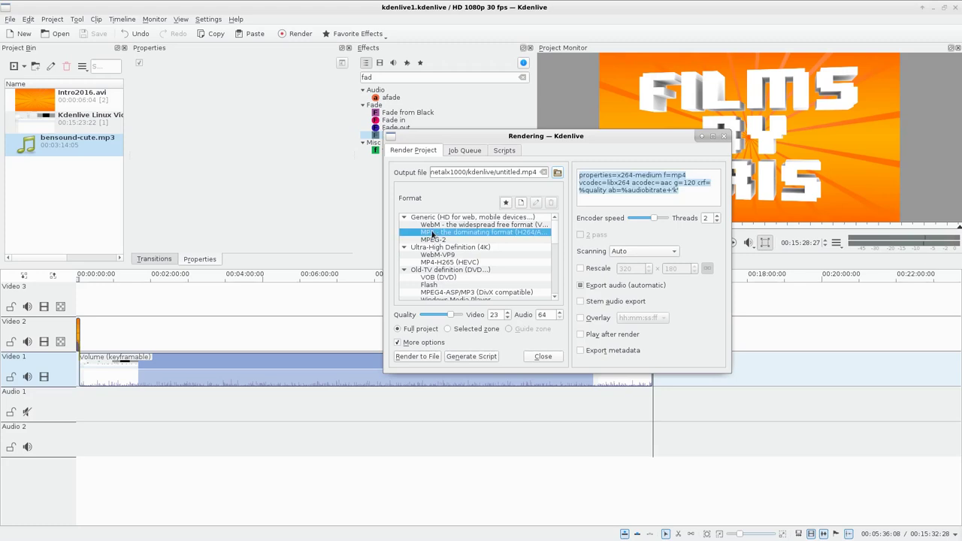
pyautogui.click(397, 343)
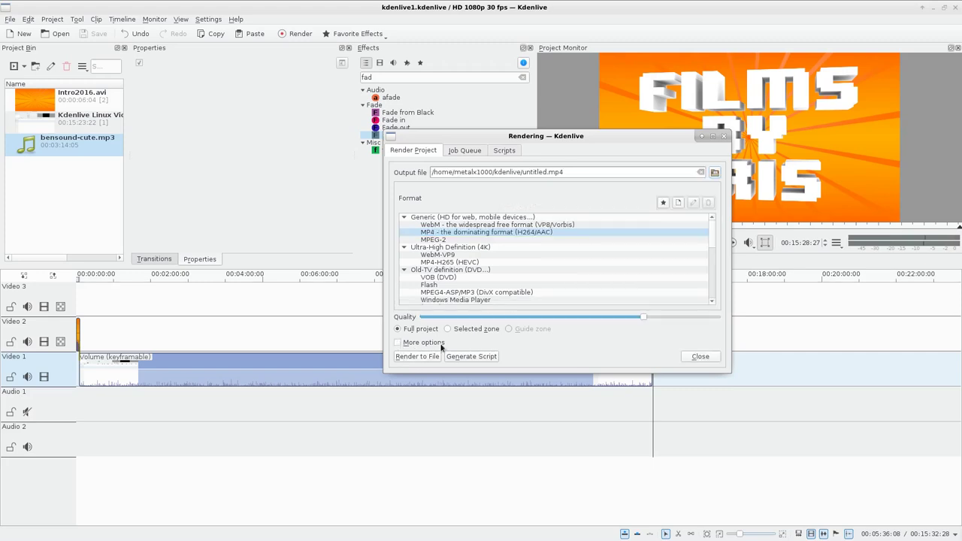
pyautogui.click(463, 236)
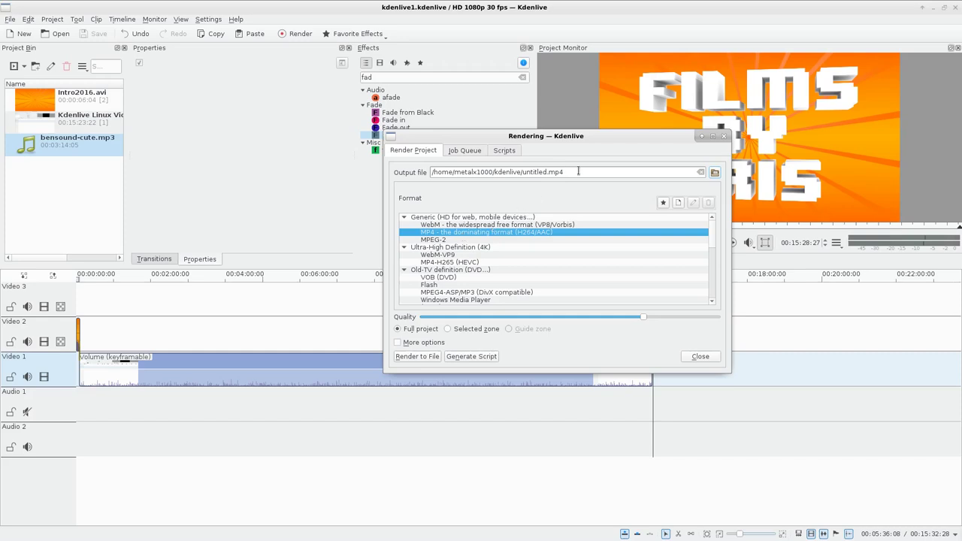
# Browse for the render output location, going from the root through media to the DATA/Videos/tutorials folder.
pyautogui.click(714, 172)
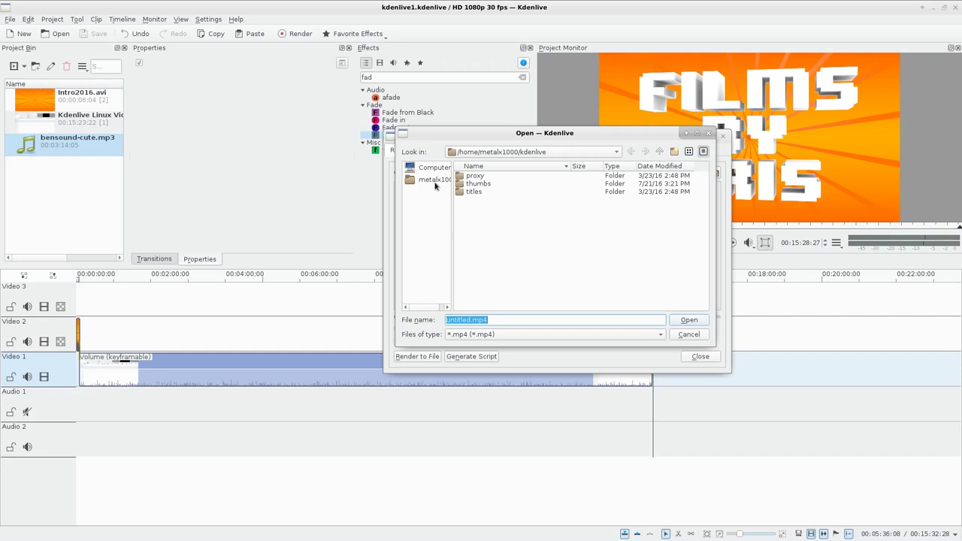
pyautogui.click(441, 183)
pyautogui.click(435, 167)
pyautogui.doubleClick(470, 176)
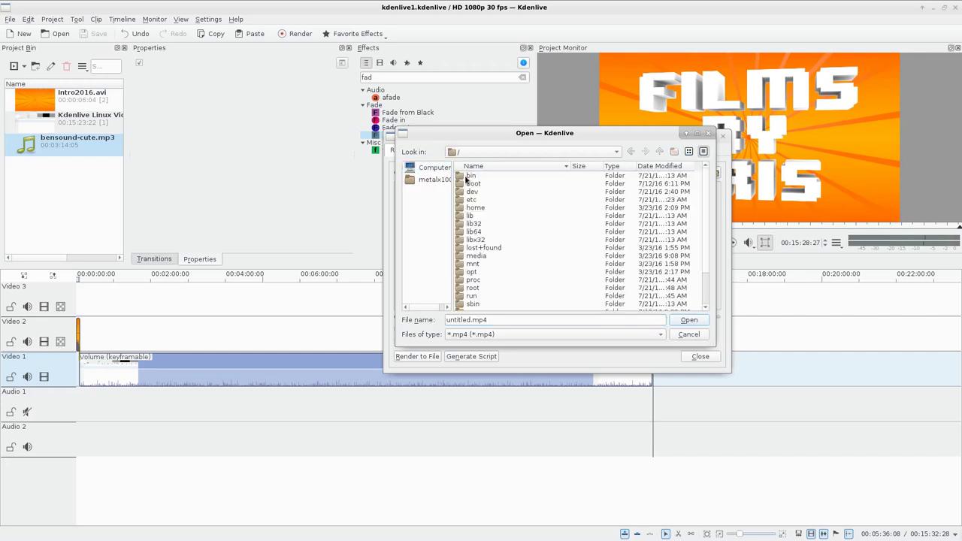
pyautogui.press('m')
pyautogui.press('Return')
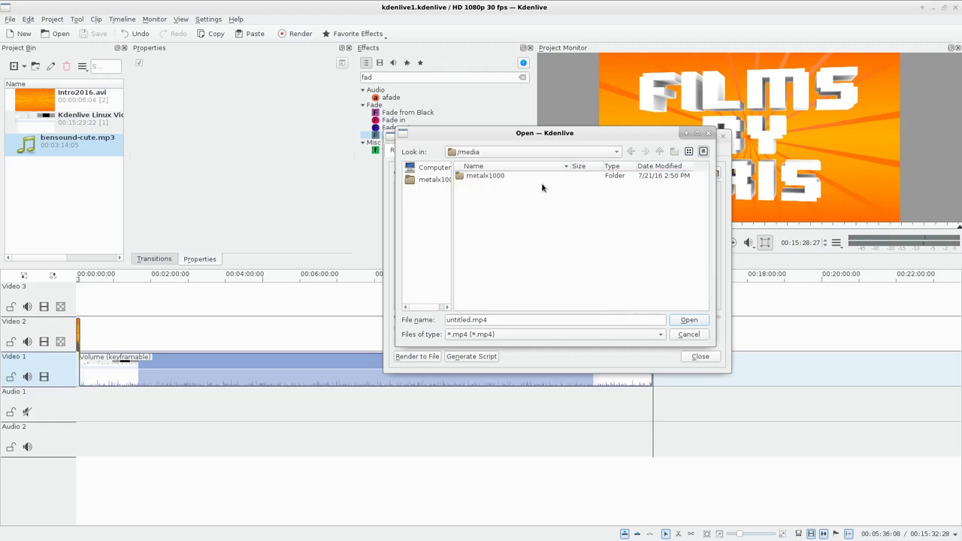
pyautogui.press('m')
pyautogui.press('Return')
pyautogui.press('d')
pyautogui.press('Return')
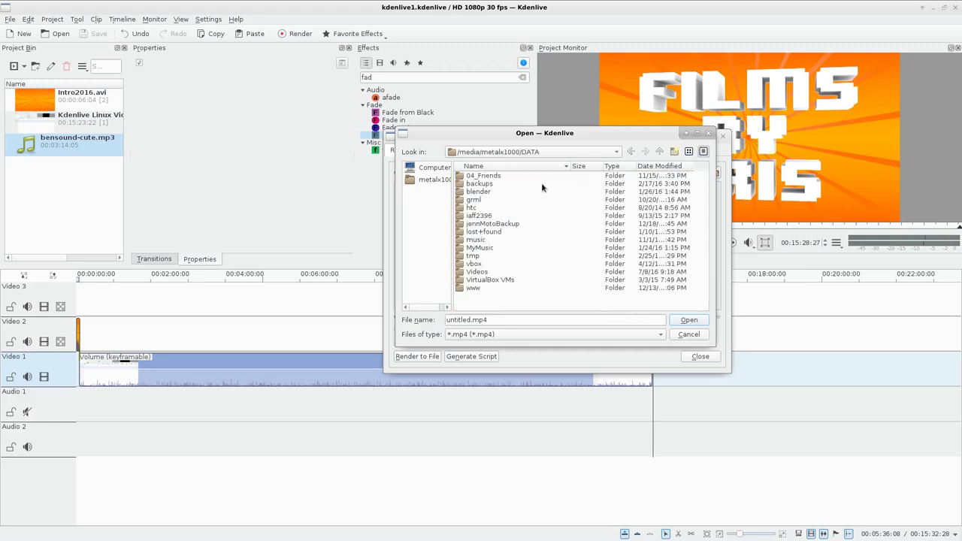
pyautogui.press('v')
pyautogui.press('Return')
pyautogui.press('t')
pyautogui.press('Return')
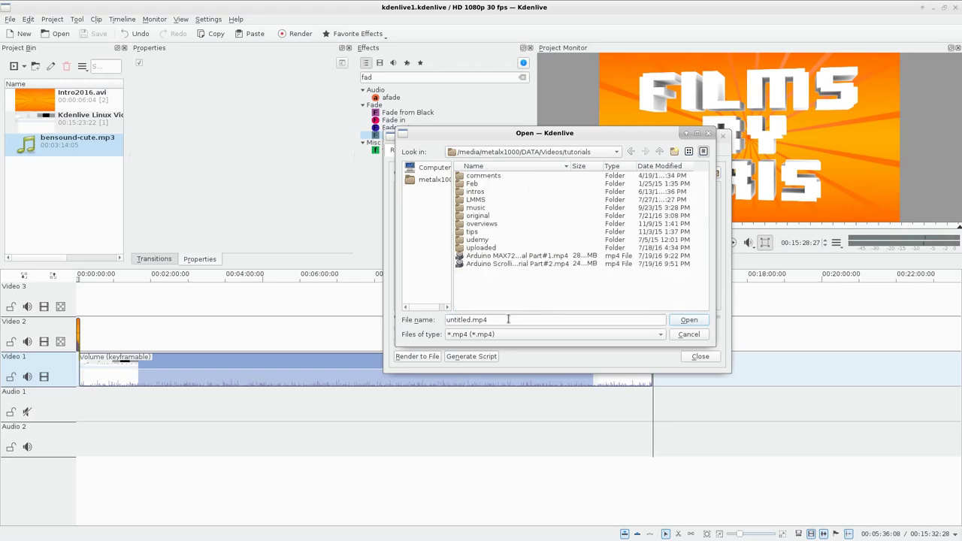
# Name the output file Kdenlive Linux Video Editing #1 and start rendering the full project to it.
pyautogui.moveTo(510, 320); pyautogui.dragTo(354, 316)
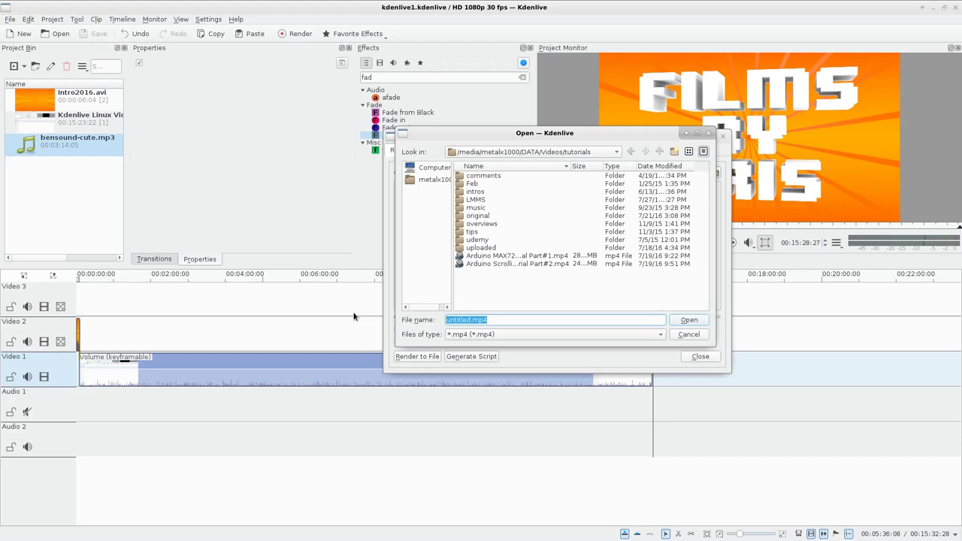
pyautogui.write('Kdenlive Linux Video Editing ')
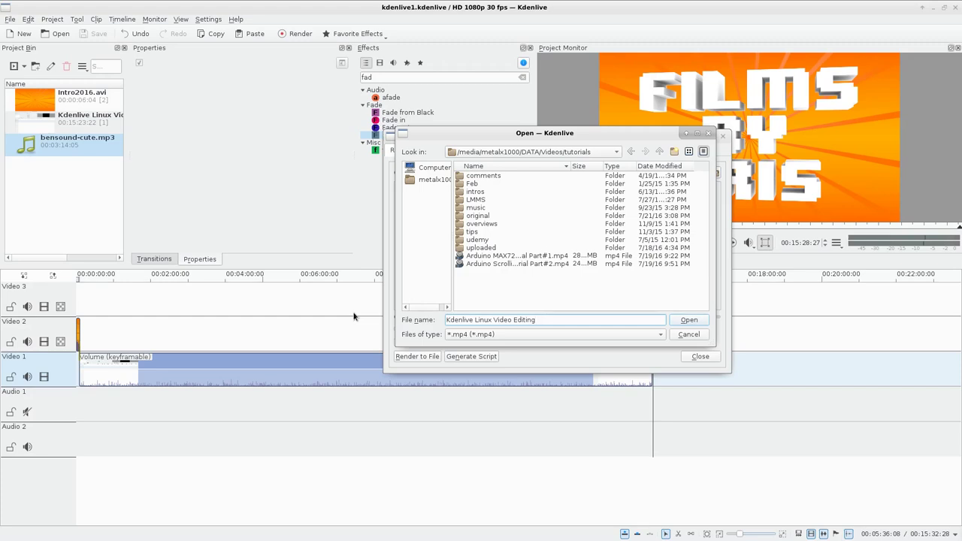
pyautogui.write('#1')
pyautogui.click(681, 322)
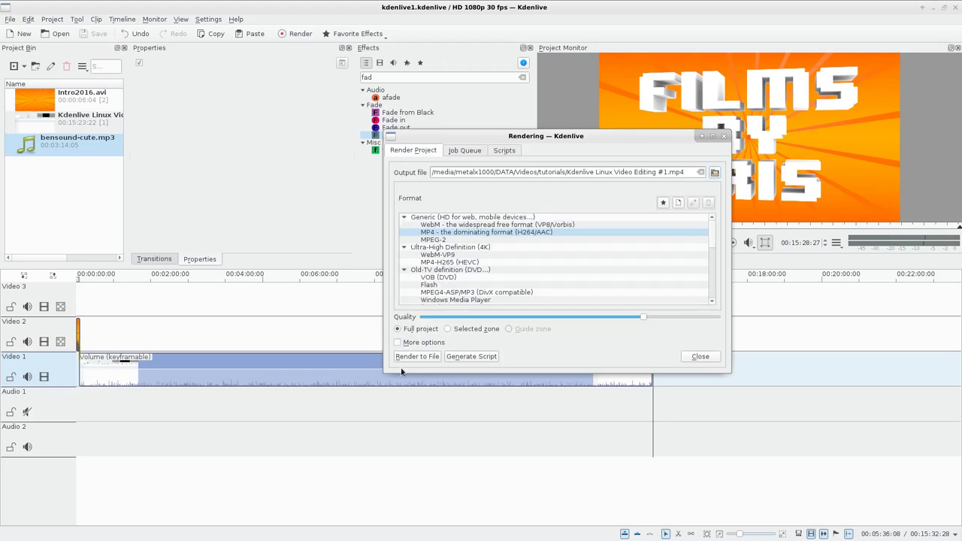
pyautogui.click(417, 356)
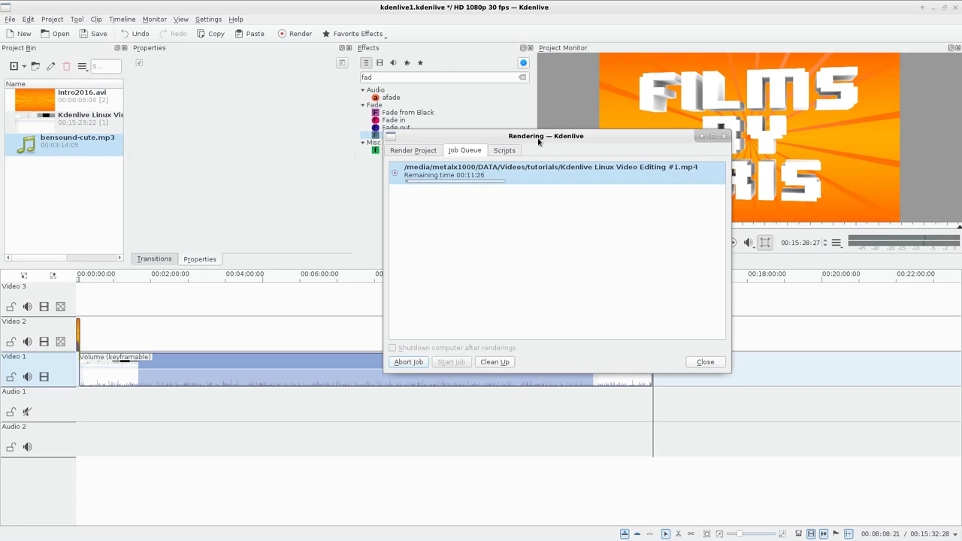
pyautogui.moveTo(535, 138); pyautogui.dragTo(512, 169)
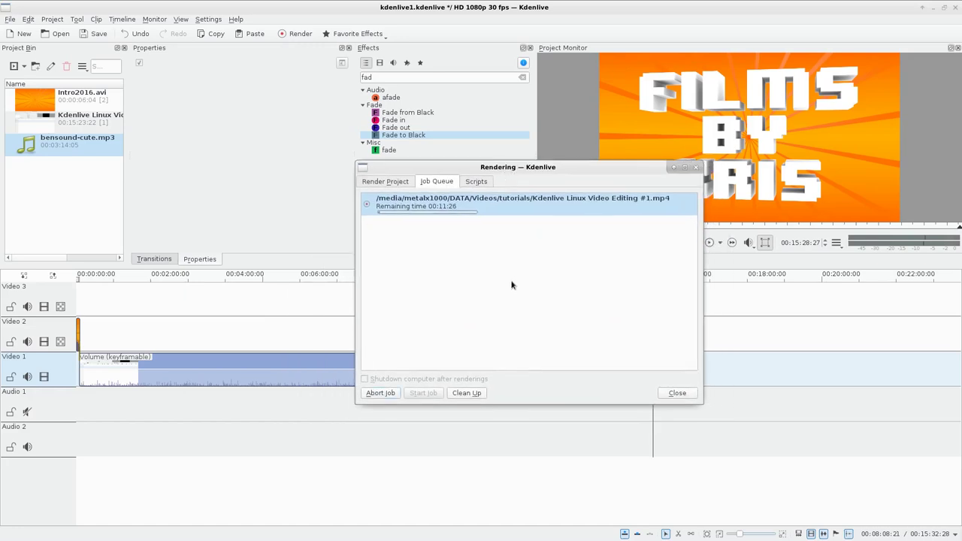